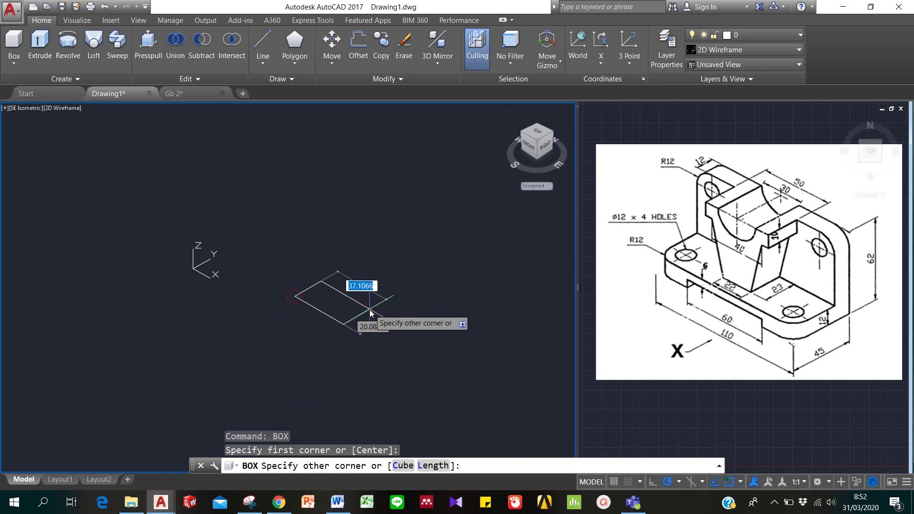
# - Draw the bracket's base plate as a box 110 long, 45 wide and 12 high
pyautogui.press('F8')
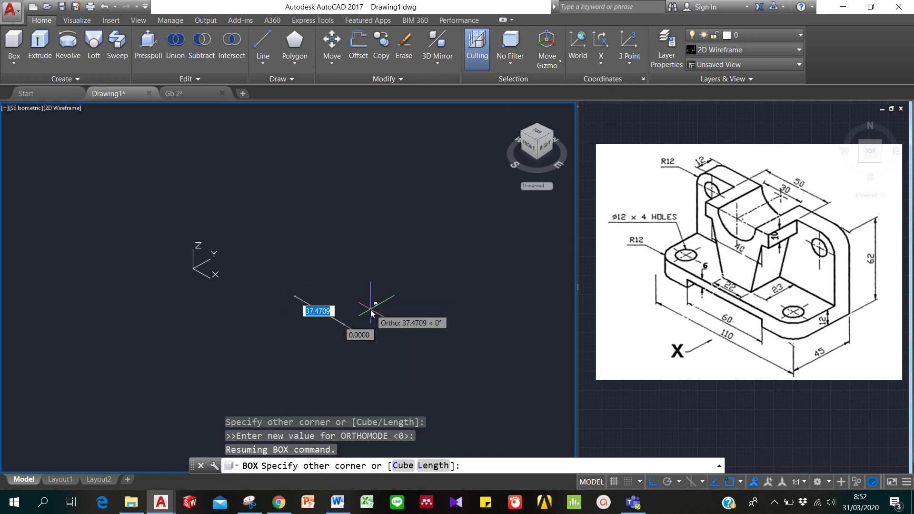
pyautogui.press('F10')
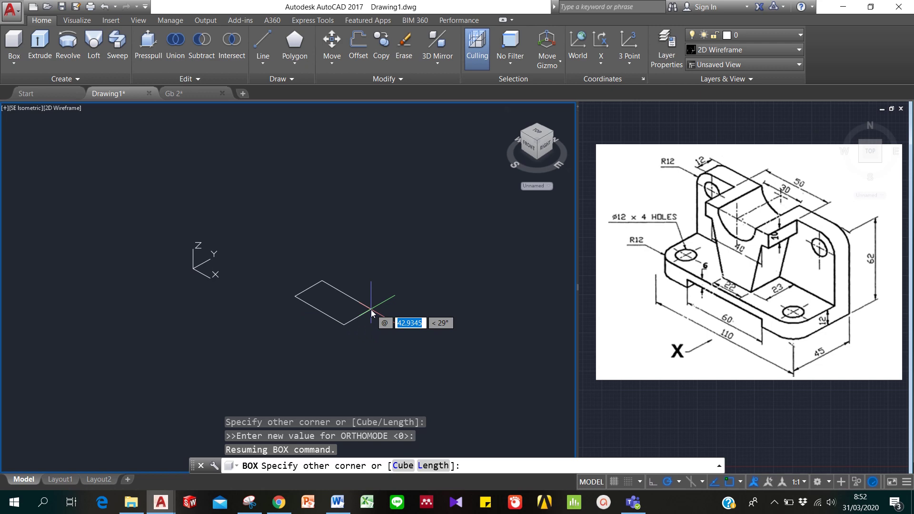
pyautogui.write('110')
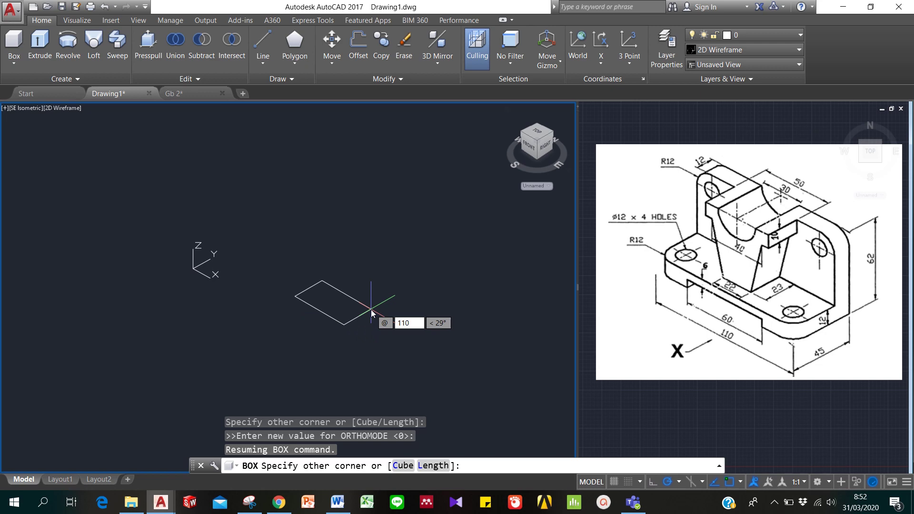
pyautogui.press('Tab')
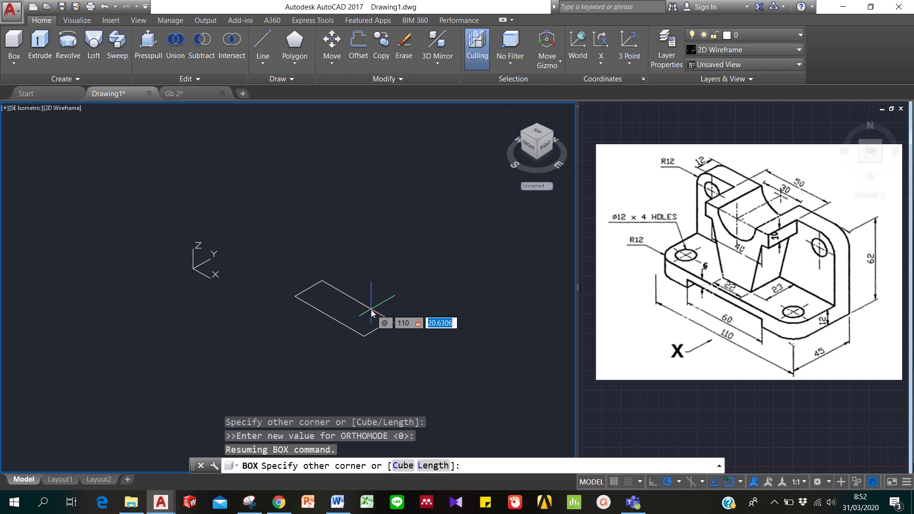
pyautogui.write('45')
pyautogui.press('Tab')
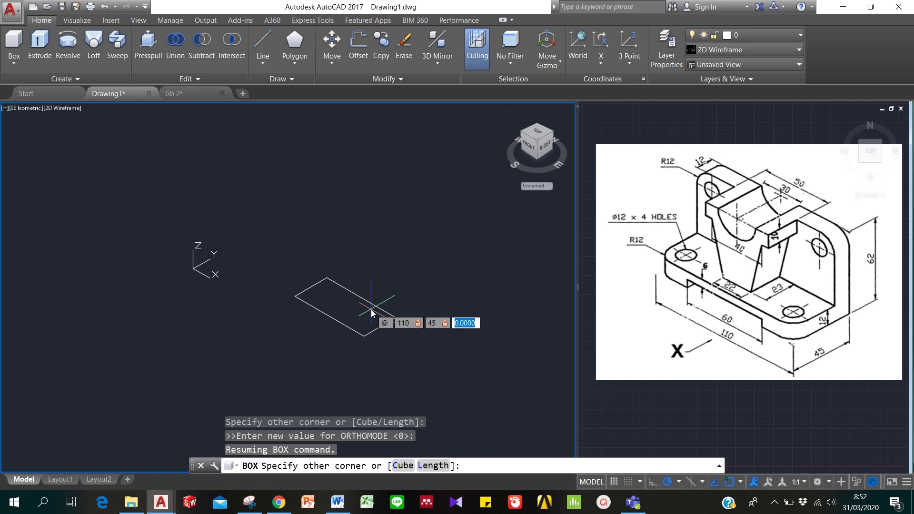
pyautogui.write('12')
pyautogui.press('Return')
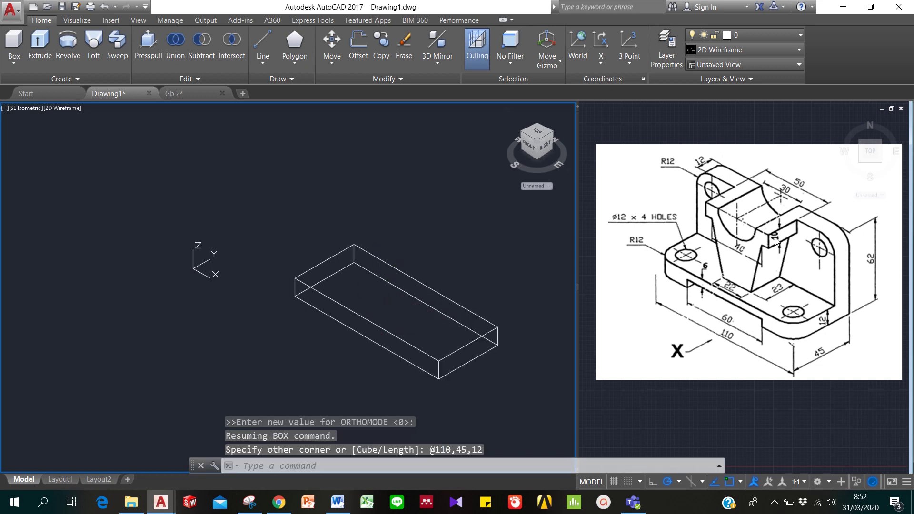
# - Draw the upright back plate as a box from the base's upper rear corner, with its opposite corner offset at 110,-12,50
pyautogui.write('b')
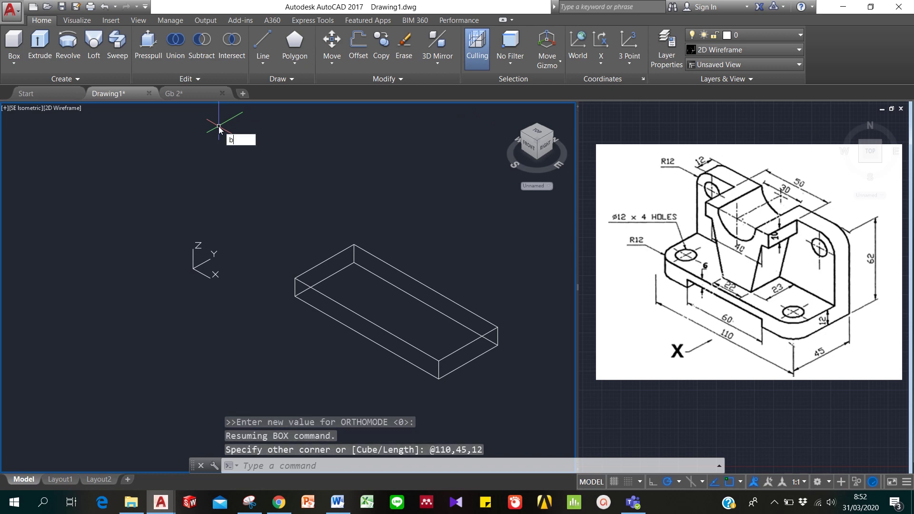
pyautogui.write('ox')
pyautogui.press('Return')
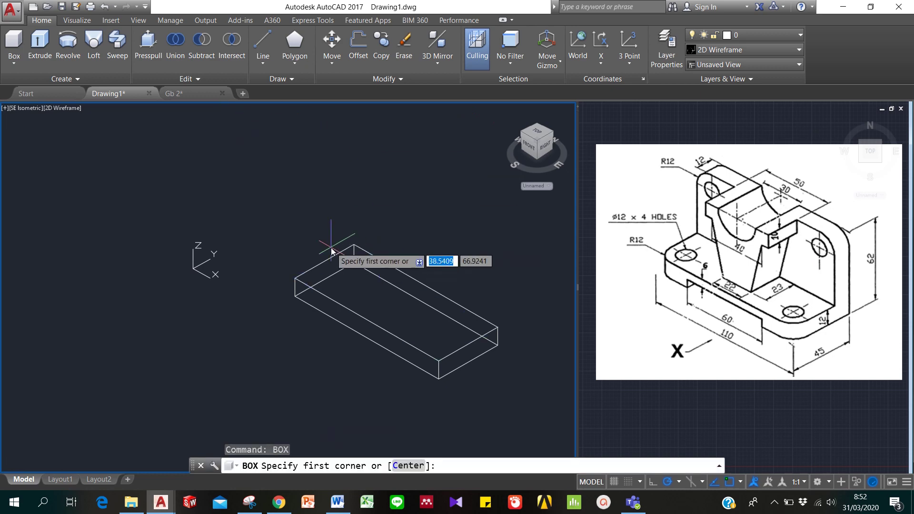
pyautogui.click(356, 245)
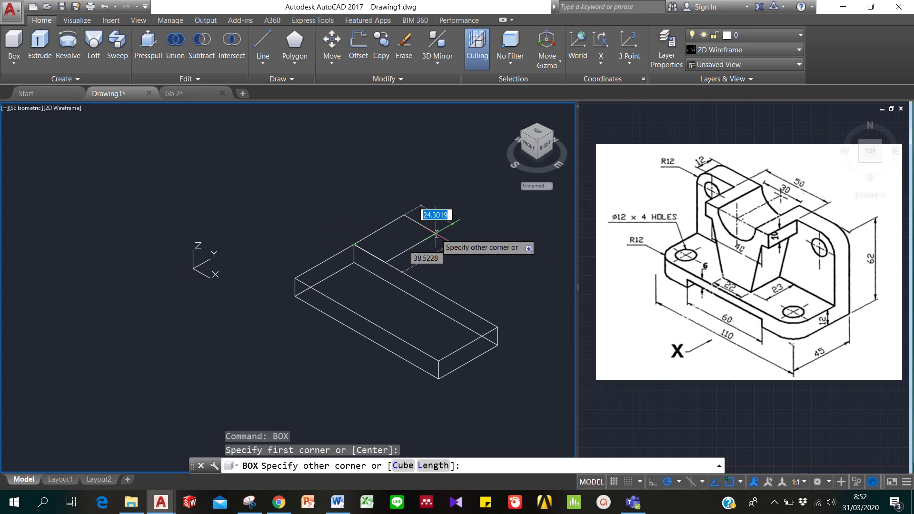
pyautogui.press('F8')
pyautogui.write('110,')
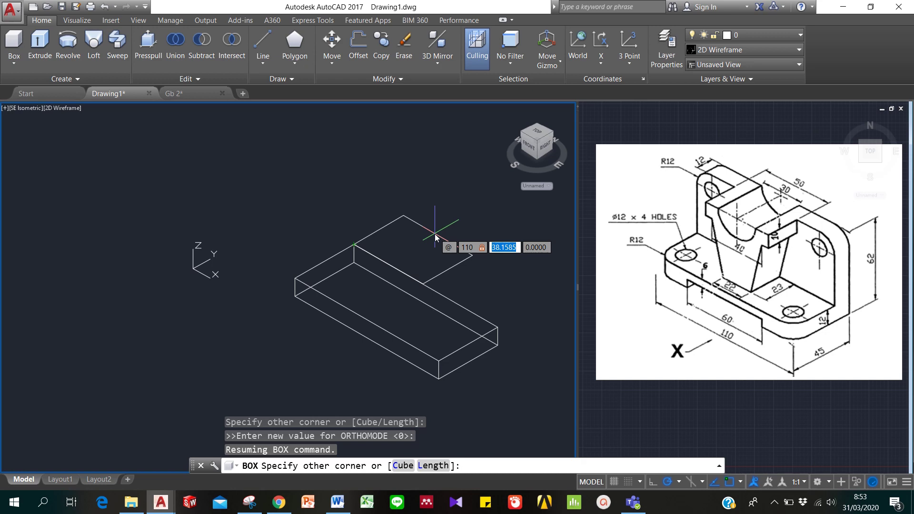
pyautogui.write('-12,')
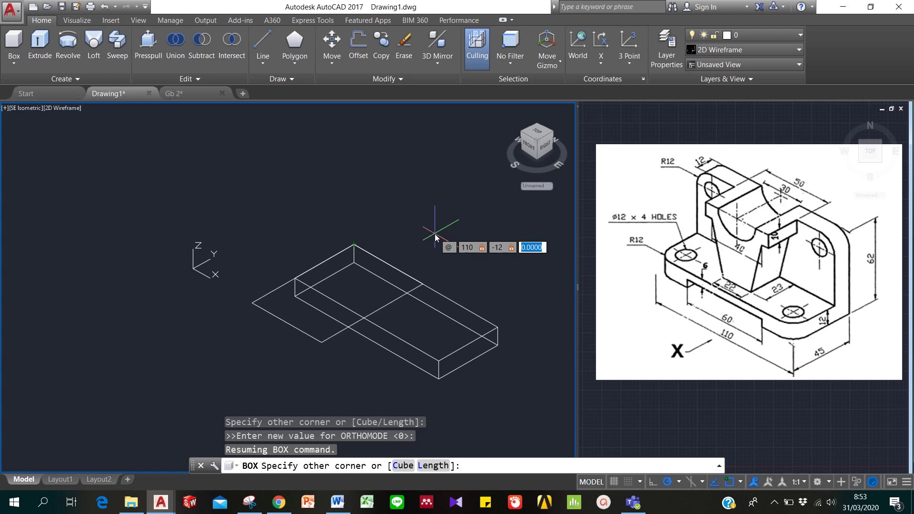
pyautogui.write('50')
pyautogui.press('Return')
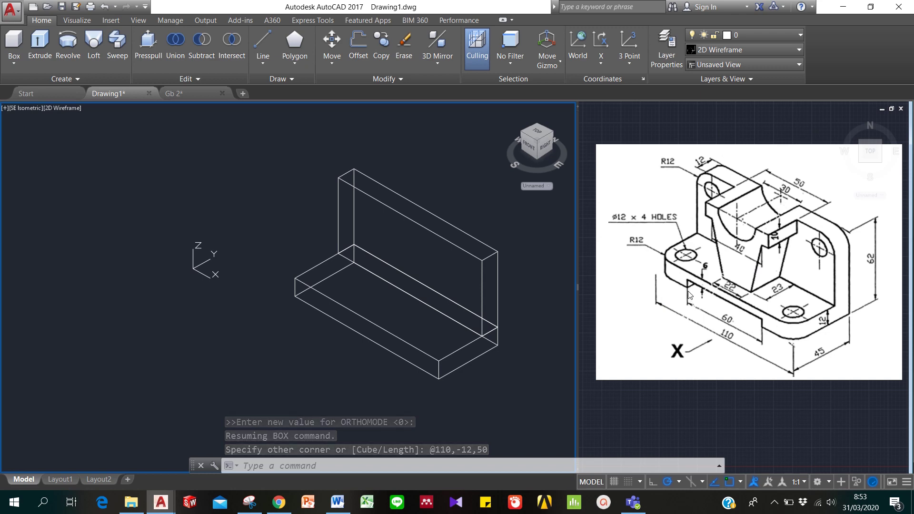
# - Draw a reference line from the midpoint of the base's lower front edge outward along the negative Y direction
pyautogui.write('l')
pyautogui.press('Return')
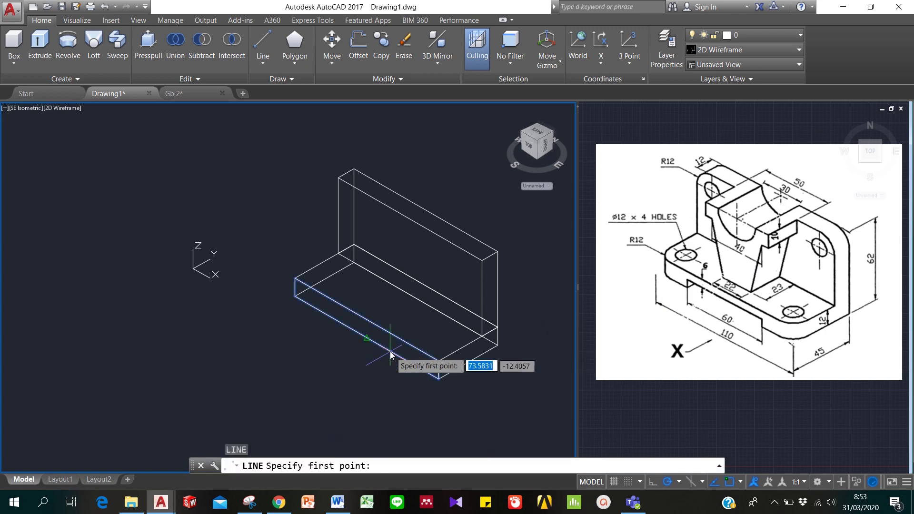
pyautogui.click(365, 338)
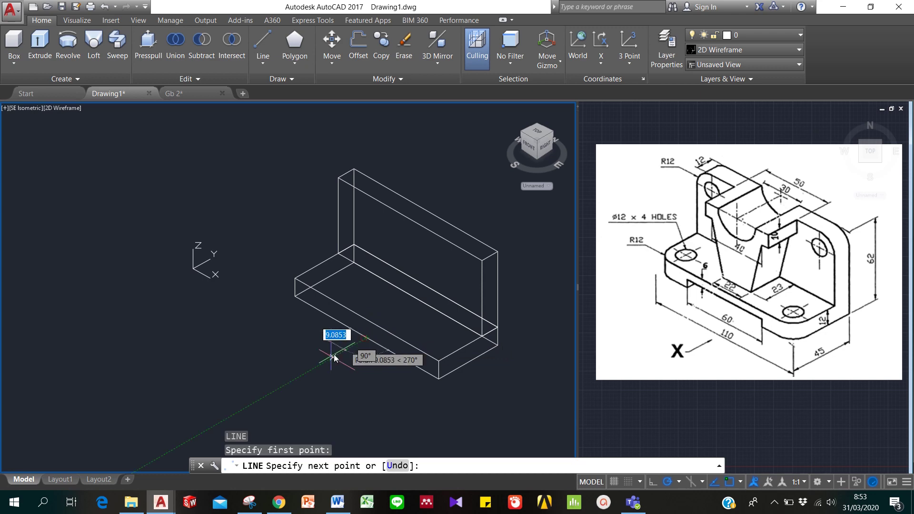
pyautogui.click(291, 381)
pyautogui.press('Return')
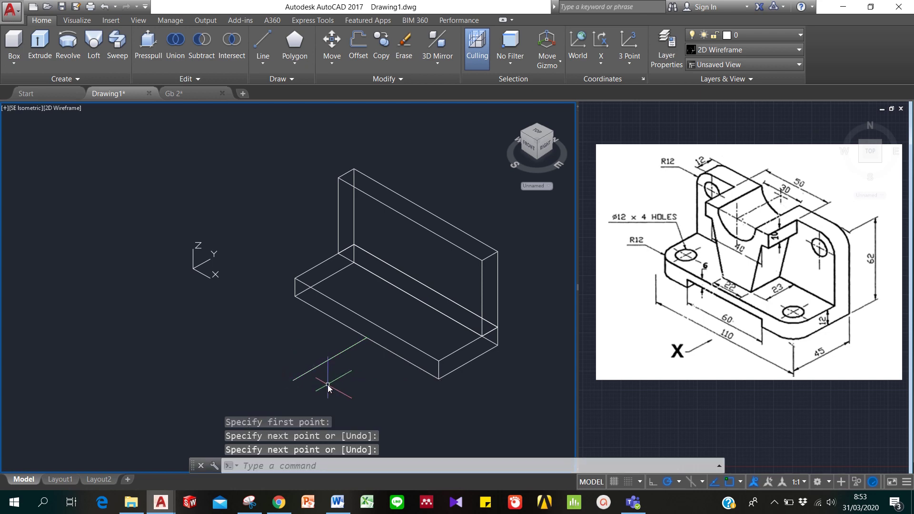
pyautogui.press('Escape')
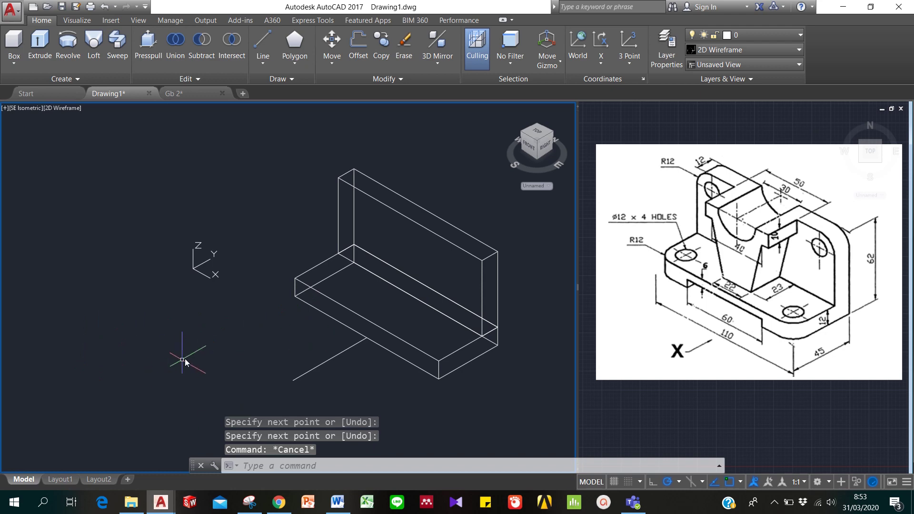
# - Draw a separate box 60 by 45 by 6 in the free space beside the base as the slot cutter
pyautogui.write('box')
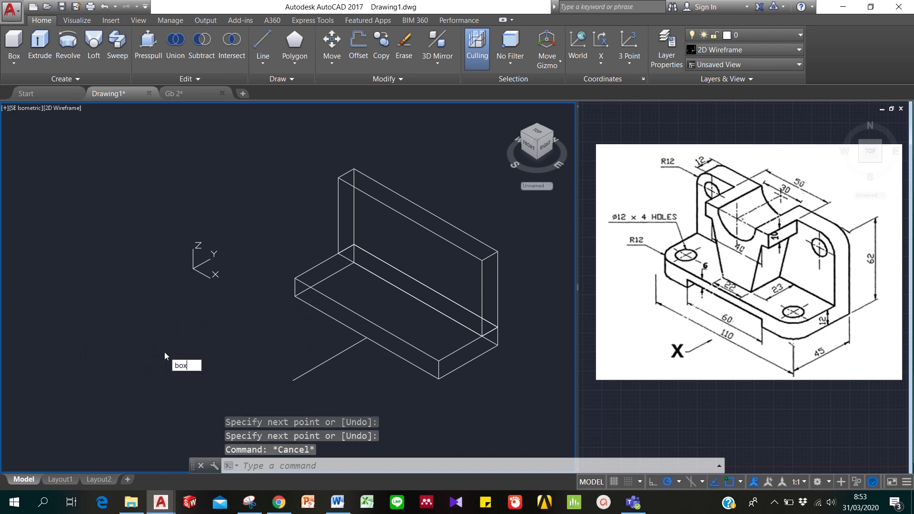
pyautogui.press('Return')
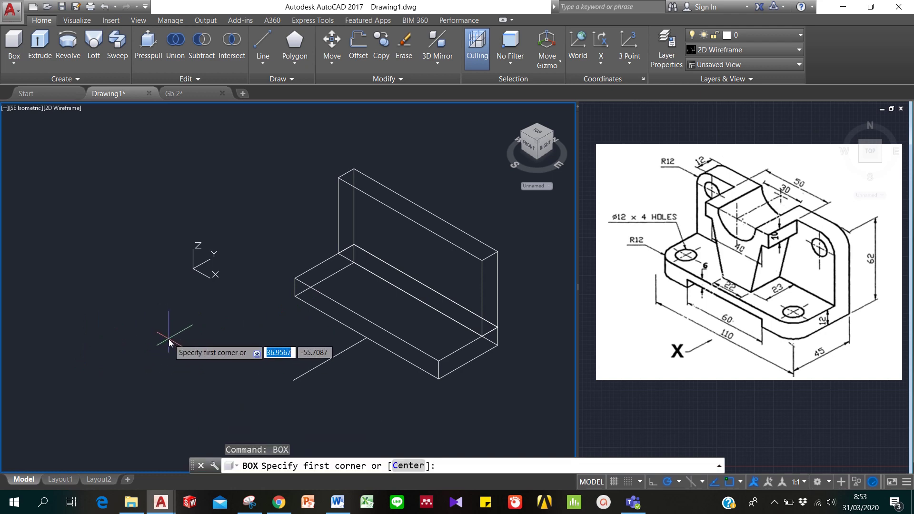
pyautogui.click(169, 339)
pyautogui.write('@')
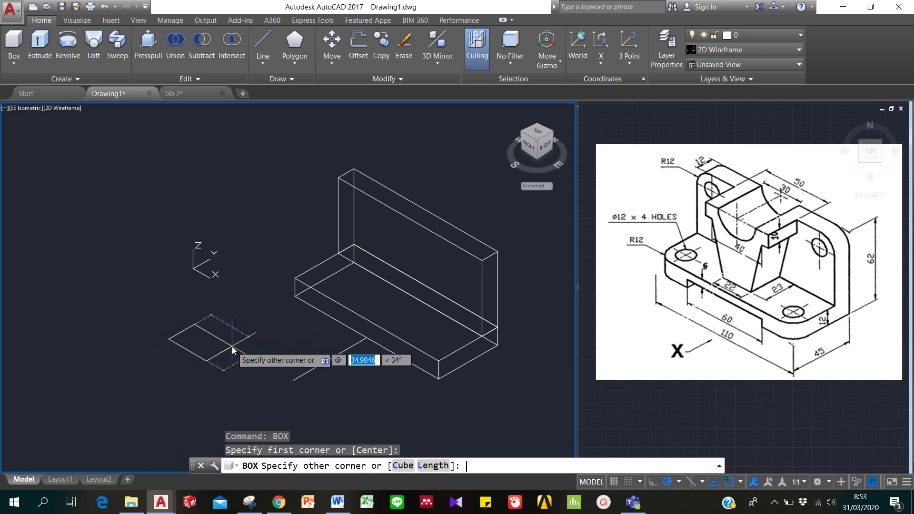
pyautogui.write('60')
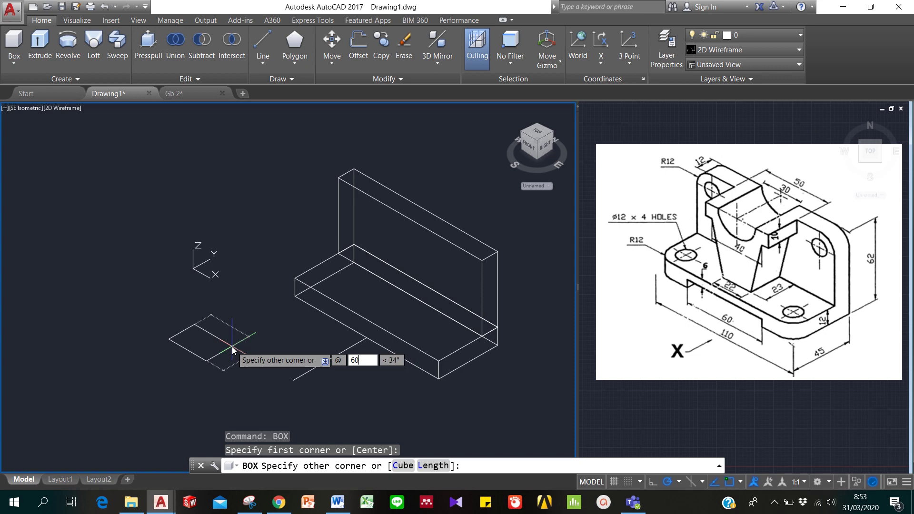
pyautogui.press('Tab')
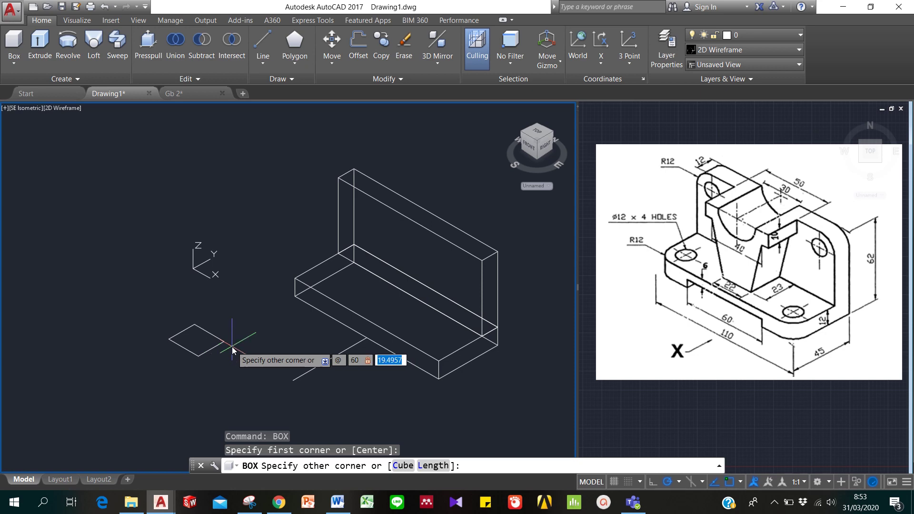
pyautogui.write('45')
pyautogui.press('Tab')
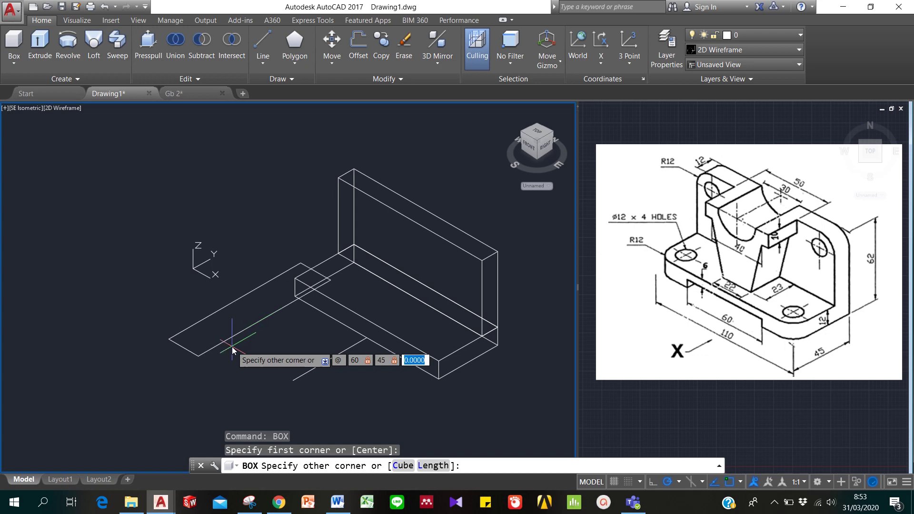
pyautogui.write('6')
pyautogui.press('Return')
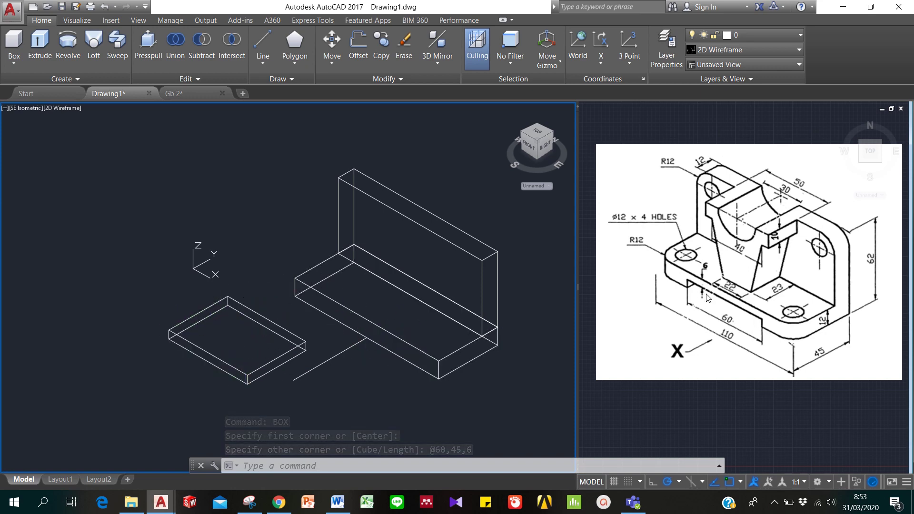
pyautogui.press('Escape')
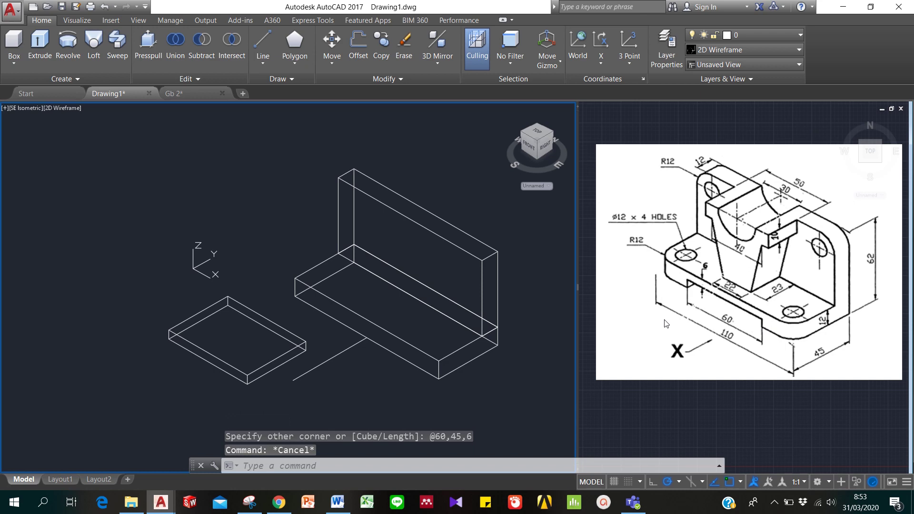
# - Move the 60 by 45 by 6 box by its lower front edge midpoint onto the midpoint of the base's lower front edge
pyautogui.write('m')
pyautogui.press('Return')
pyautogui.click(227, 386)
pyautogui.click(191, 331)
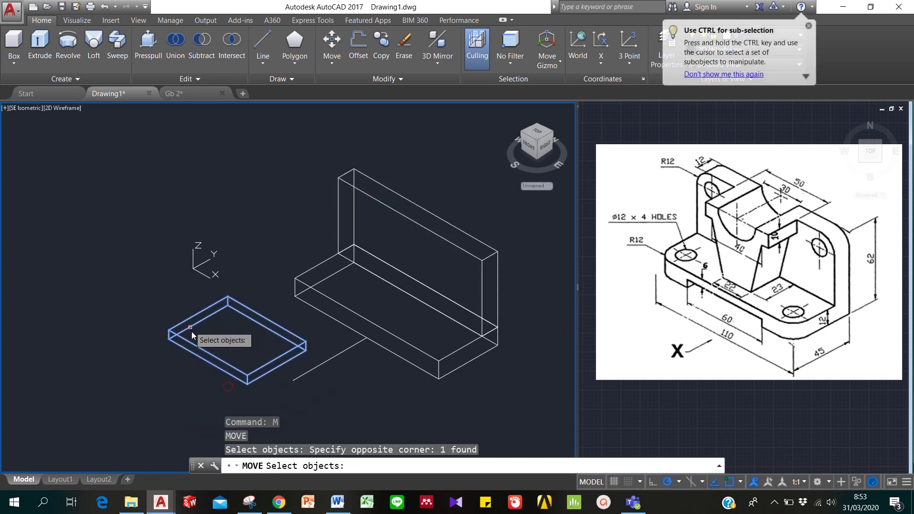
pyautogui.press('Return')
pyautogui.click(209, 361)
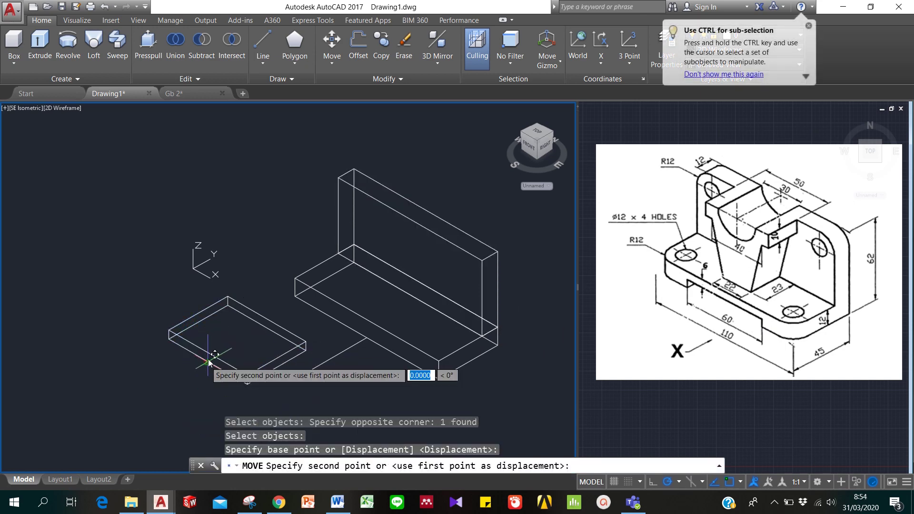
pyautogui.click(366, 339)
pyautogui.press('Escape')
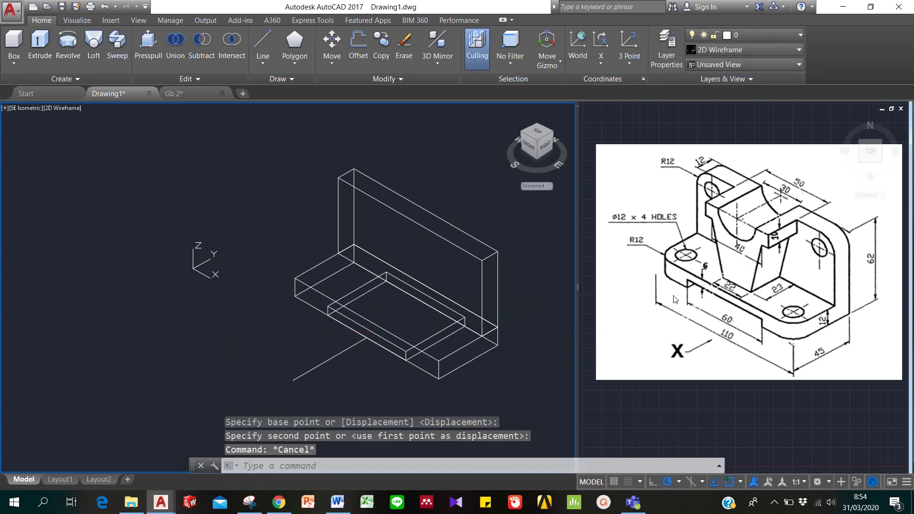
# - Display the model with hidden lines removed to check the placement of the slot box
pyautogui.write('hide')
pyautogui.press('Return')
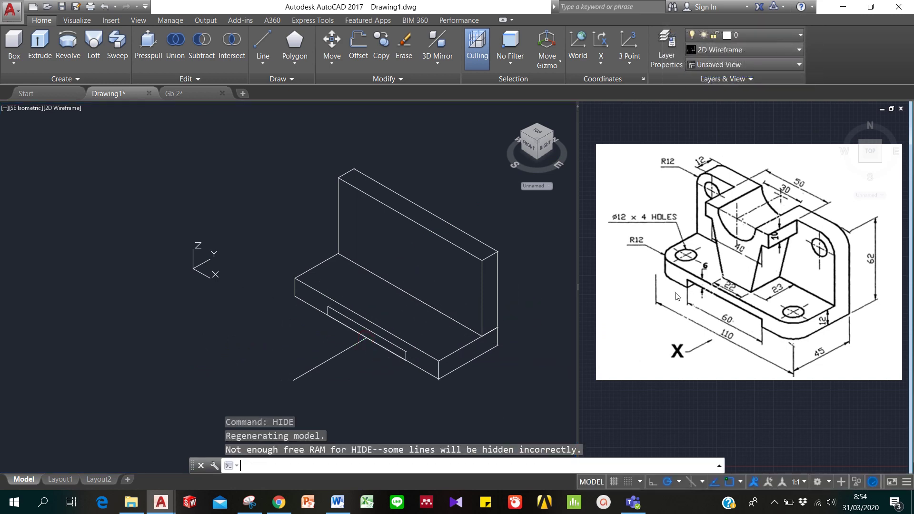
pyautogui.press('Escape')
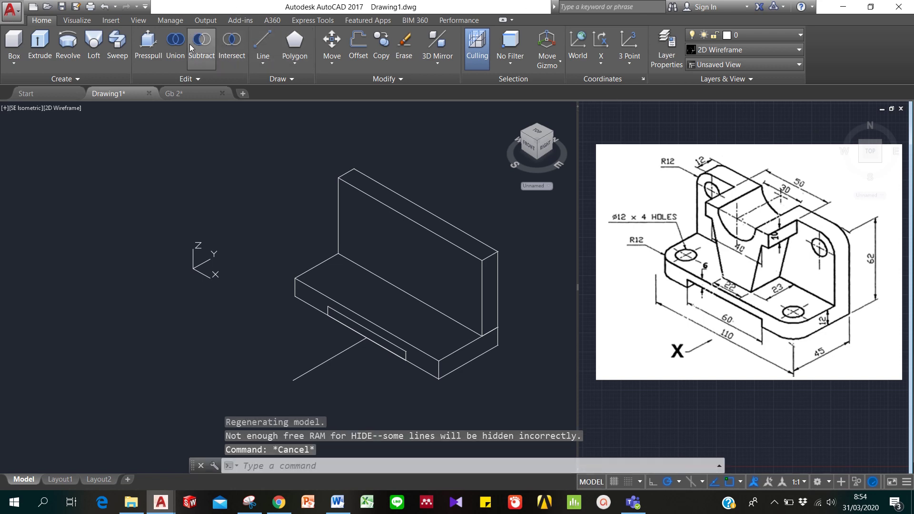
# - Subtract the 60 by 45 by 6 box from the base plate to cut the slot in its underside
pyautogui.click(201, 48)
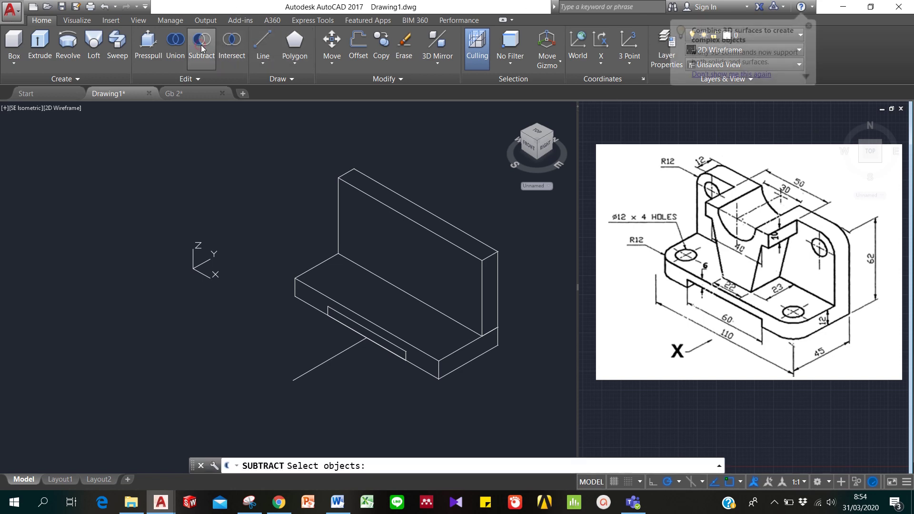
pyautogui.click(357, 314)
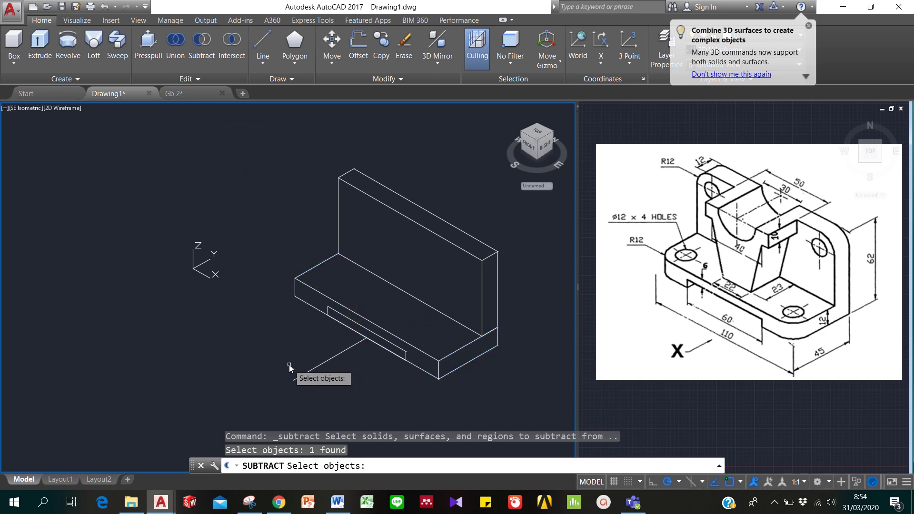
pyautogui.rightClick(290, 365)
pyautogui.click(338, 318)
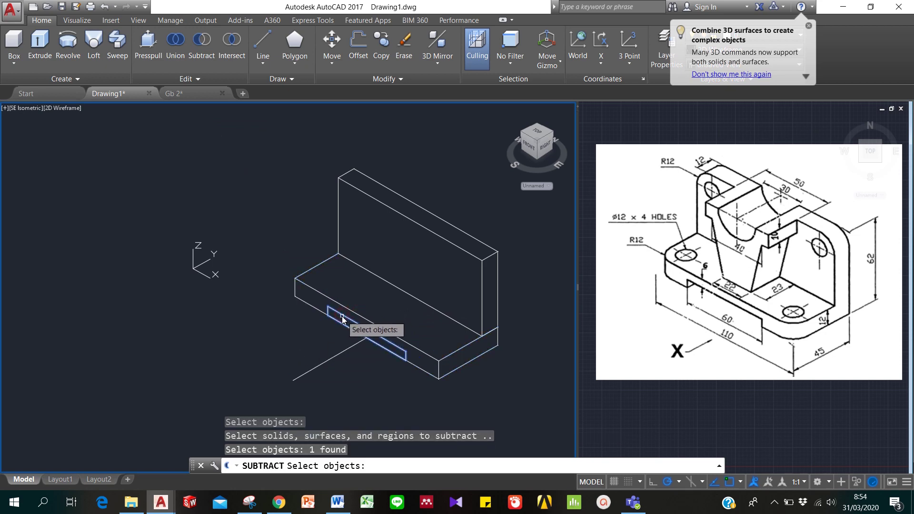
pyautogui.rightClick(342, 316)
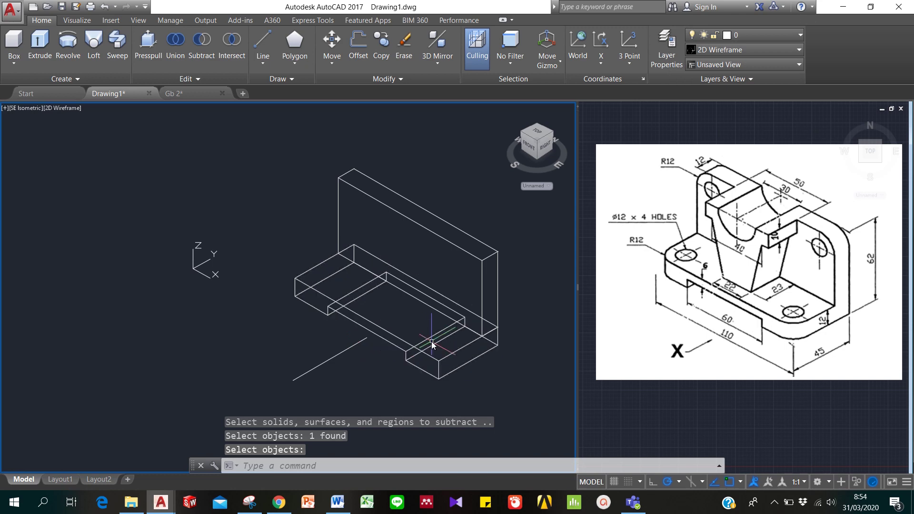
pyautogui.press('Escape')
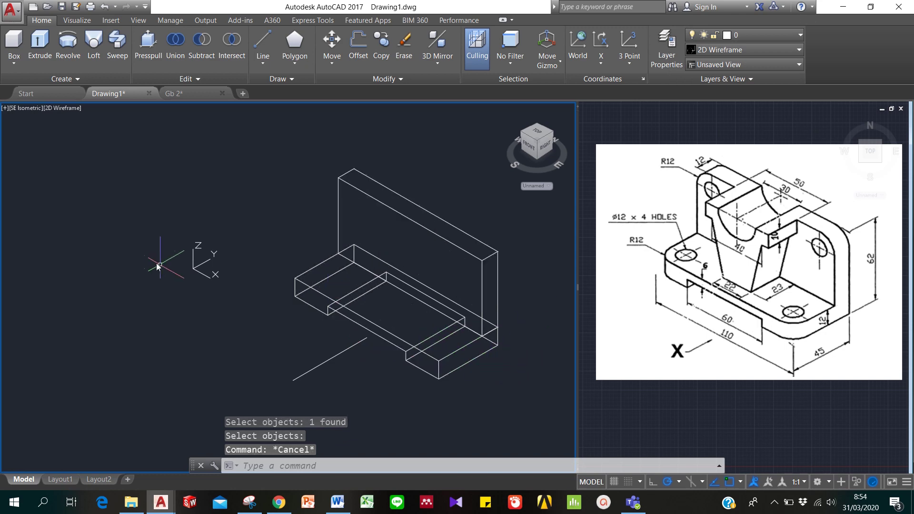
# - Fillet the base plate's front right vertical edge with a radius of 12
pyautogui.write('f')
pyautogui.press('Return')
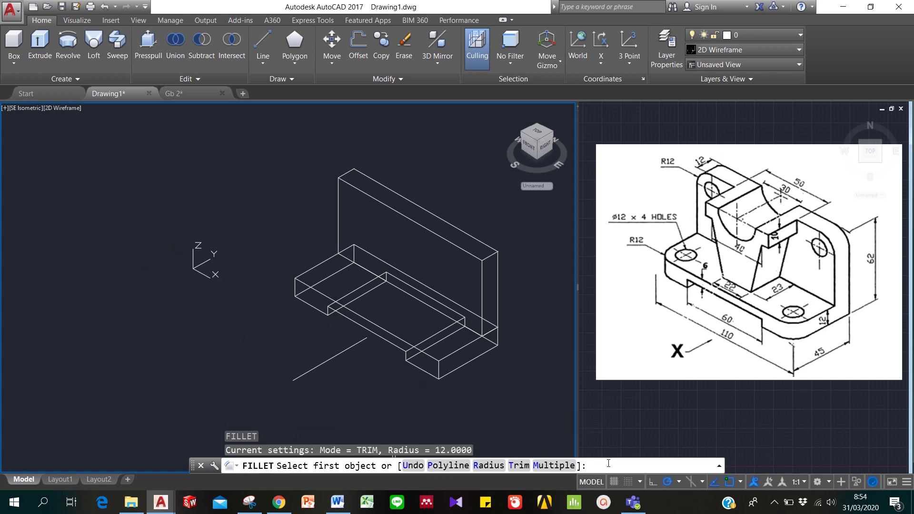
pyautogui.write('r')
pyautogui.press('Return')
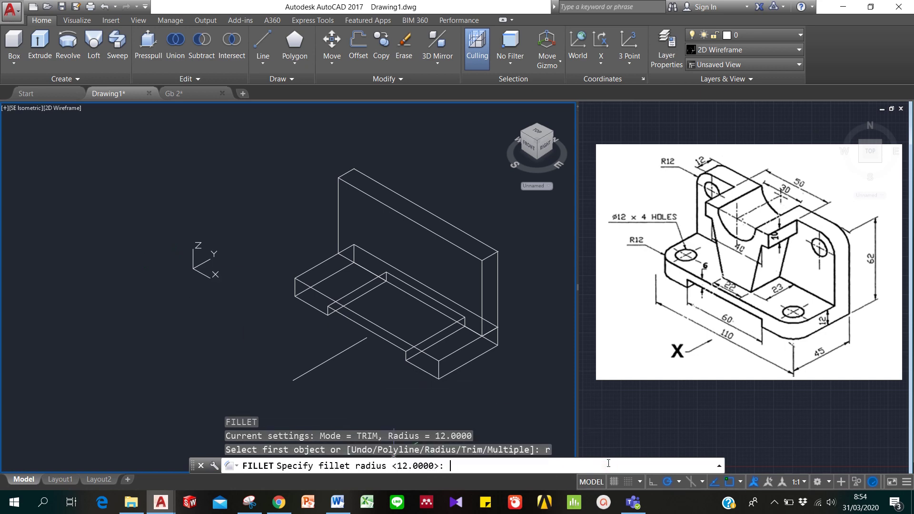
pyautogui.press('Return')
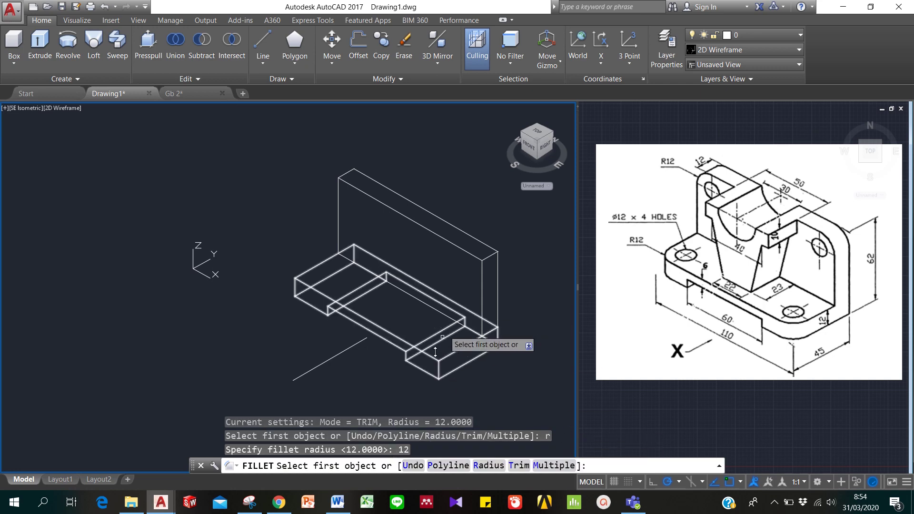
pyautogui.click(438, 370)
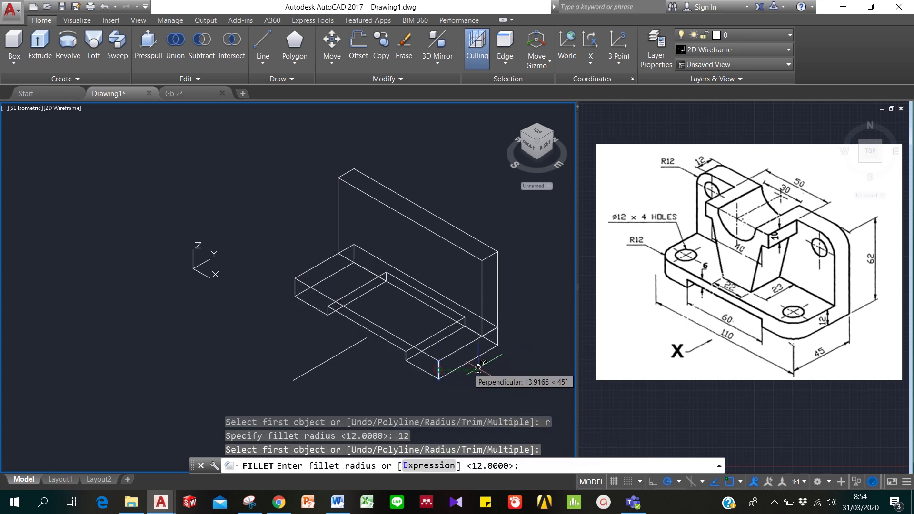
pyautogui.press('Return')
pyautogui.press('Return')
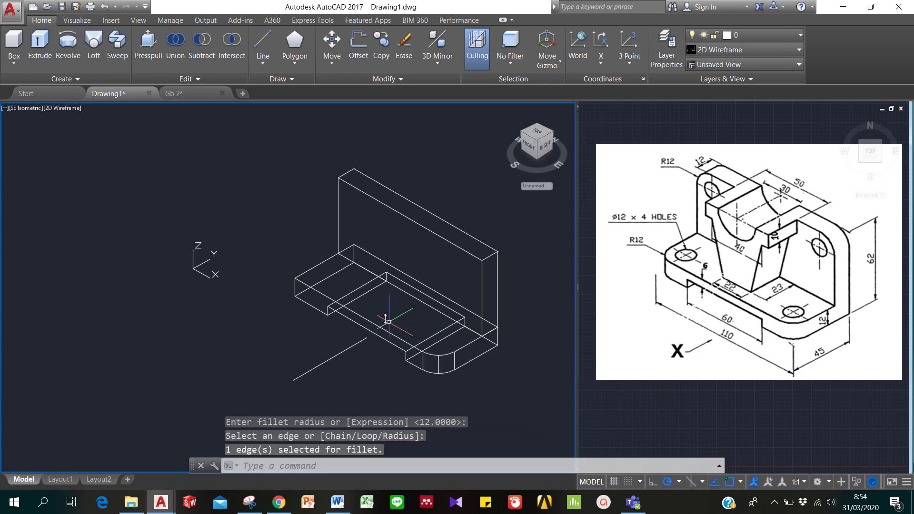
# - Fillet the base plate's front left vertical edge with the same radius of 12
pyautogui.press('Return')
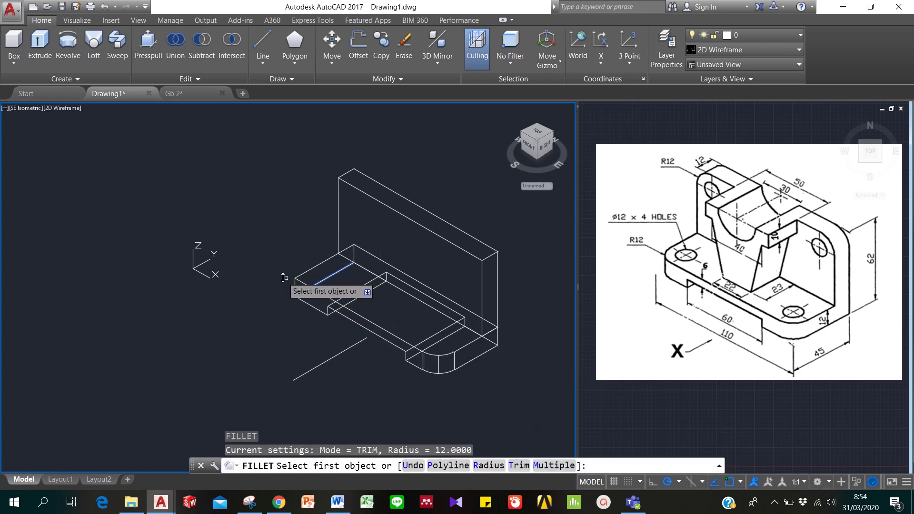
pyautogui.click(294, 288)
pyautogui.press('Return')
pyautogui.press('Return')
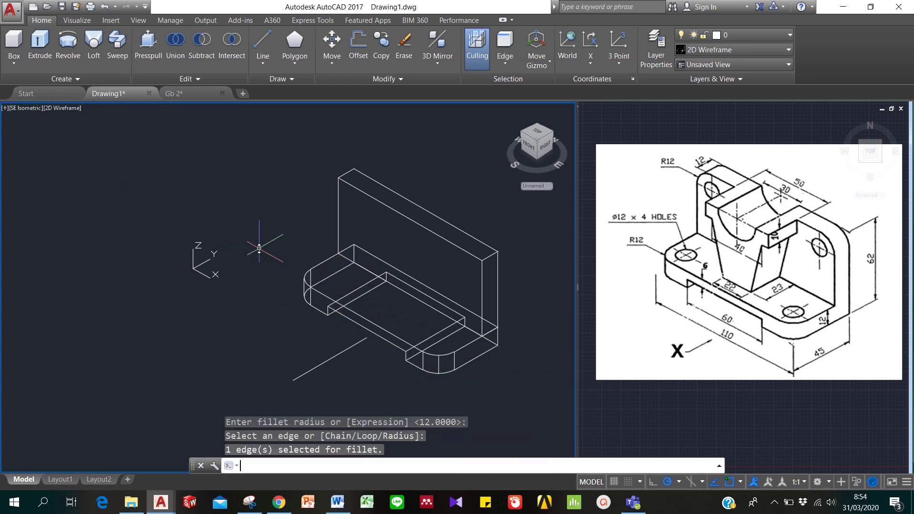
# - Try to fillet the back plate's short upper left edge with a radius of 12
pyautogui.press('Return')
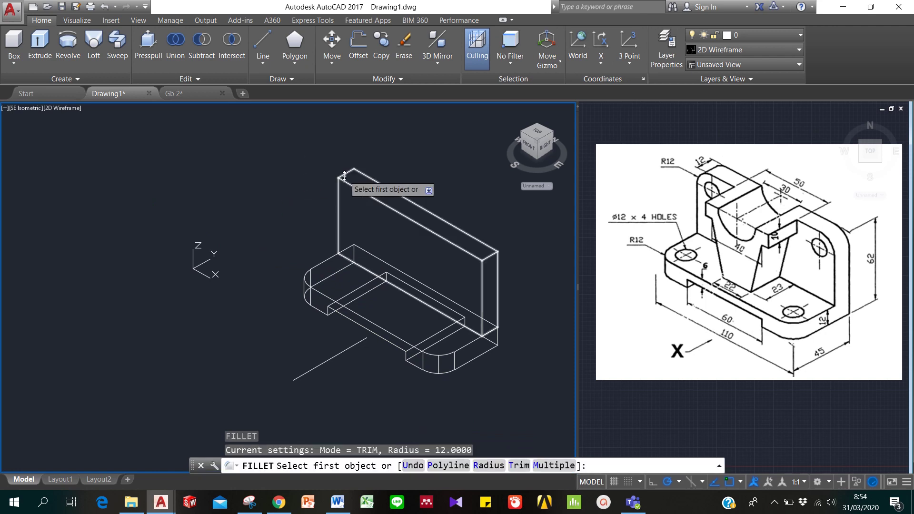
pyautogui.click(344, 176)
pyautogui.press('Return')
pyautogui.press('Return')
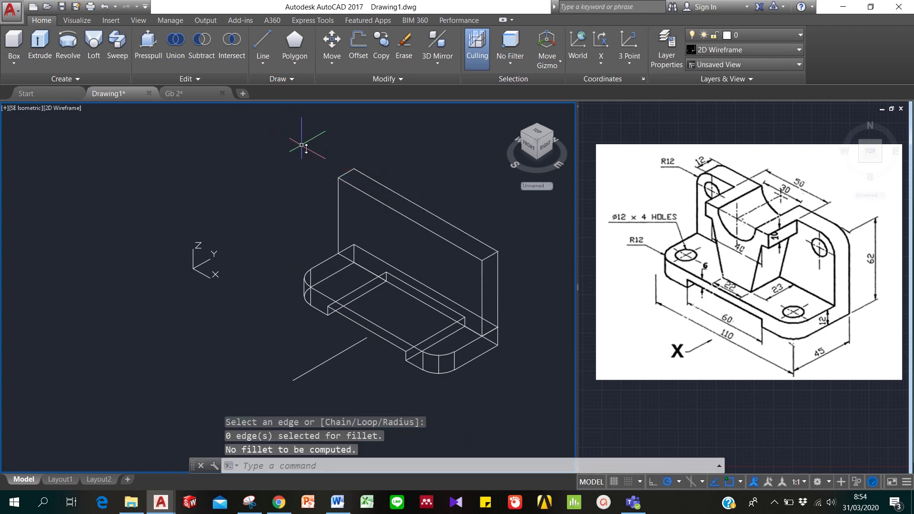
pyautogui.press('Escape')
pyautogui.press('Escape')
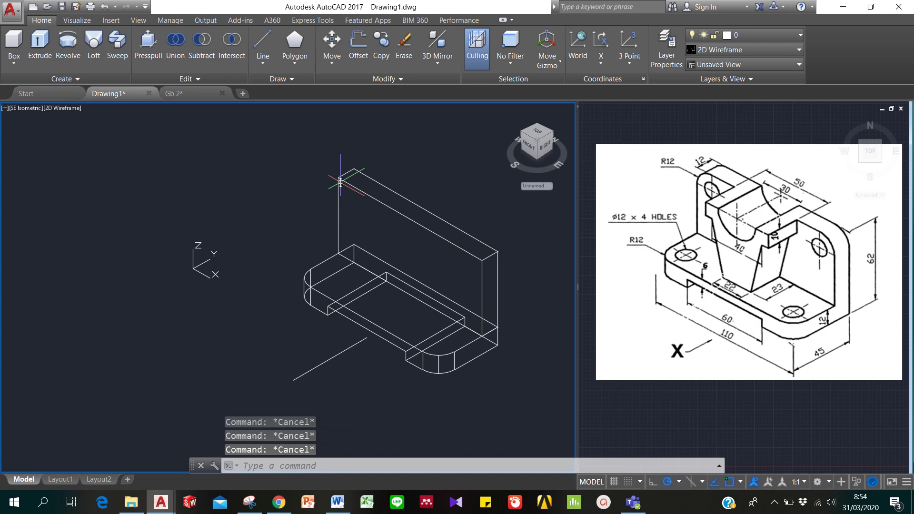
pyautogui.press('Return')
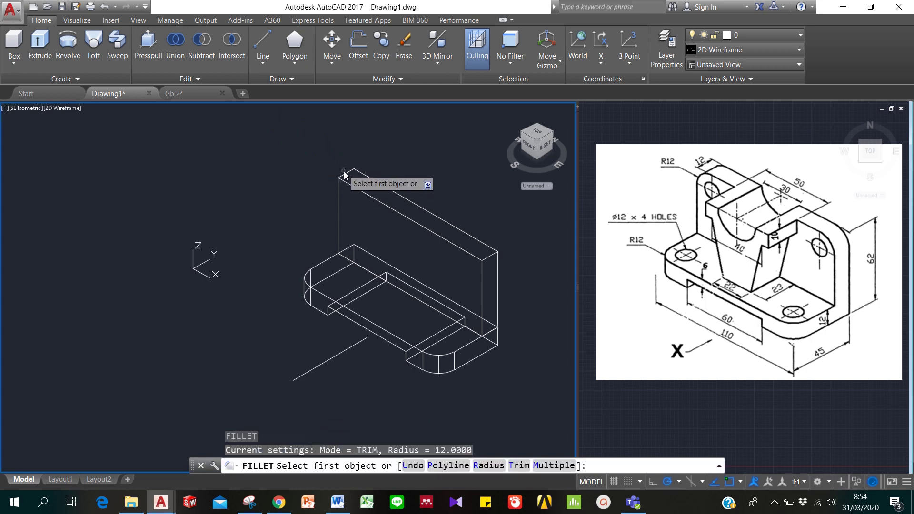
pyautogui.click(340, 177)
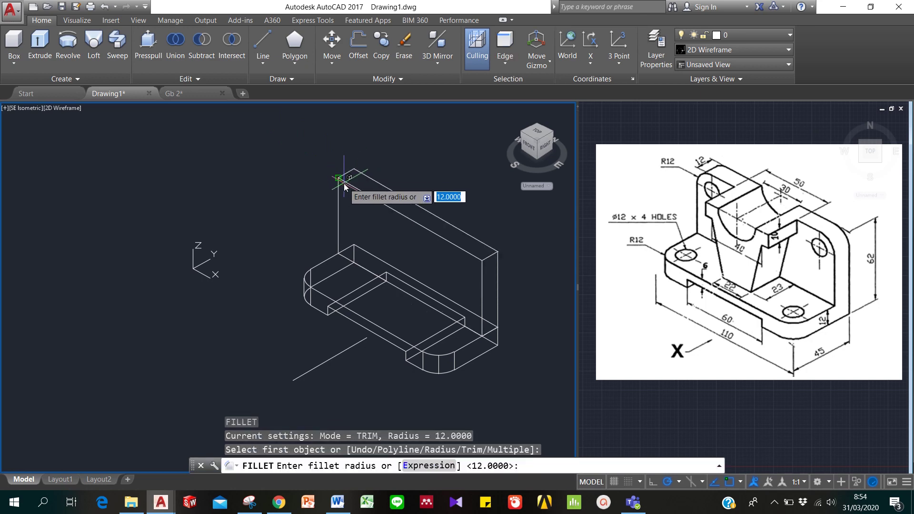
pyautogui.press('Return')
pyautogui.press('Return')
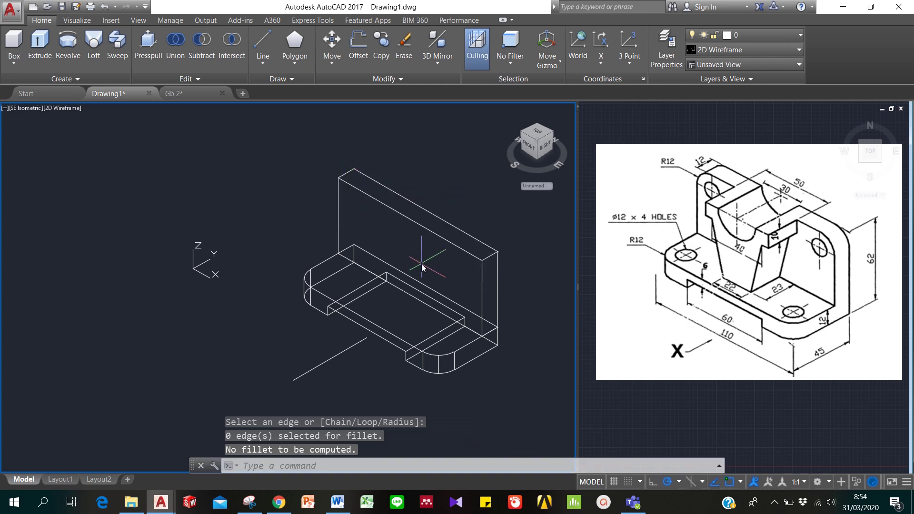
pyautogui.scroll(2, 457, 253)
pyautogui.scroll(-2, 456, 253)
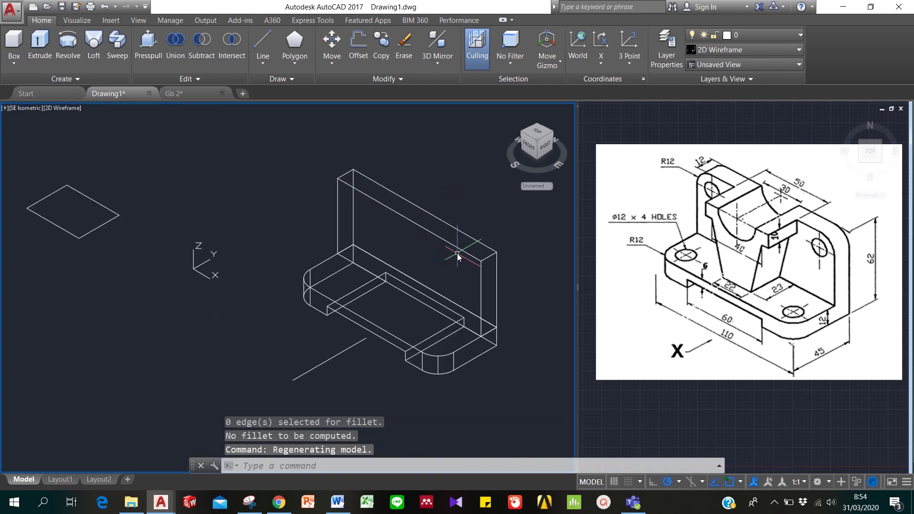
pyautogui.press('Escape')
pyautogui.press('Escape')
pyautogui.press('Escape')
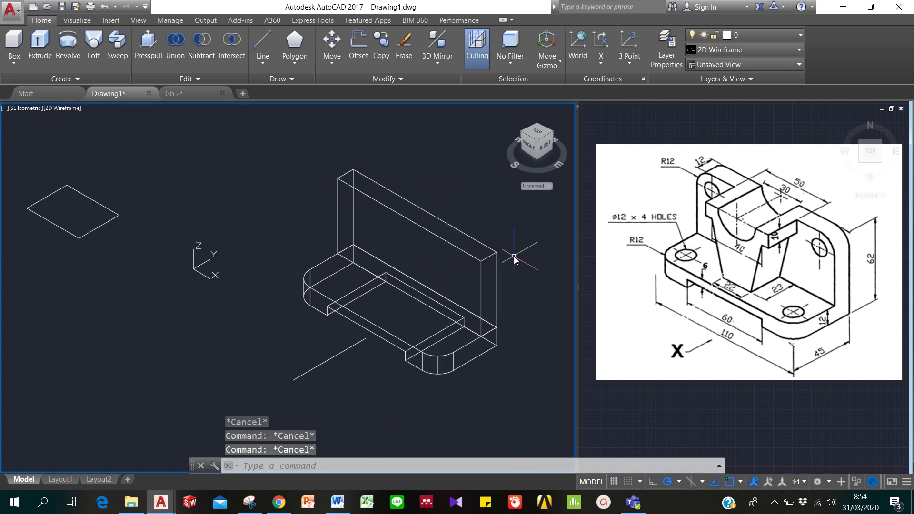
# - Fillet the back plate's short upper right edge with a radius of 12
pyautogui.write('f')
pyautogui.press('Return')
pyautogui.write('r')
pyautogui.press('Return')
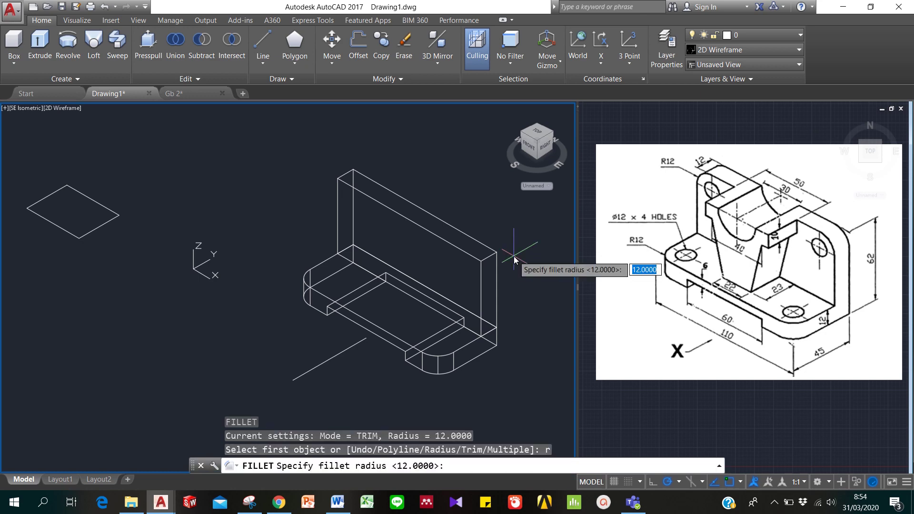
pyautogui.write('12')
pyautogui.press('Return')
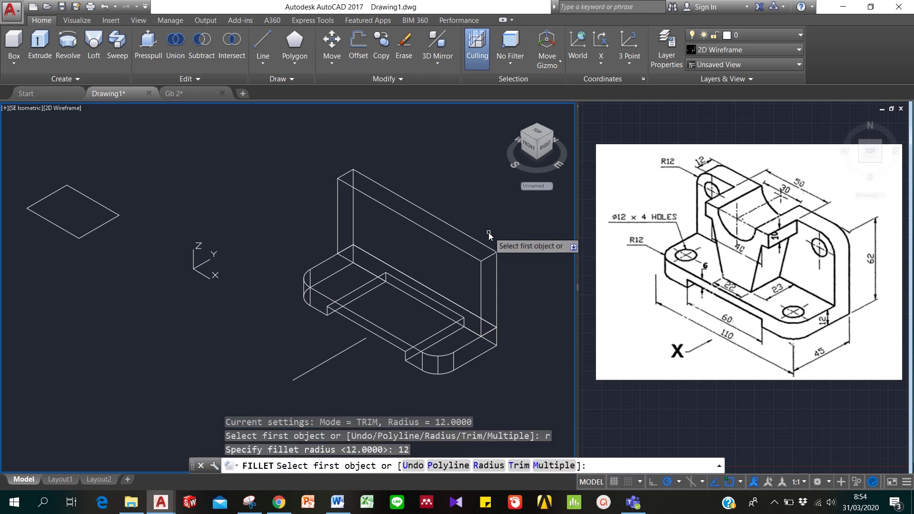
pyautogui.click(487, 258)
pyautogui.press('Return')
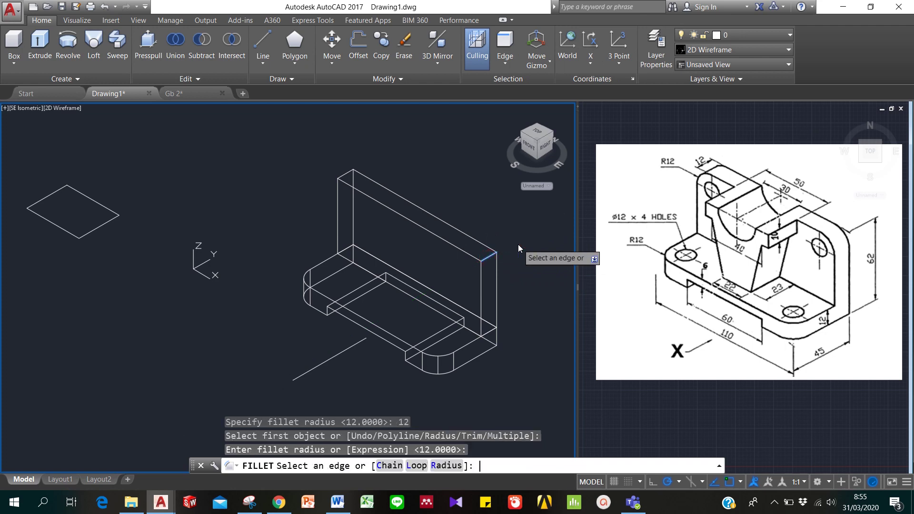
pyautogui.press('Return')
# - Fillet the back plate's short upper left edge with a radius of 12 and leave the command
pyautogui.press('Return')
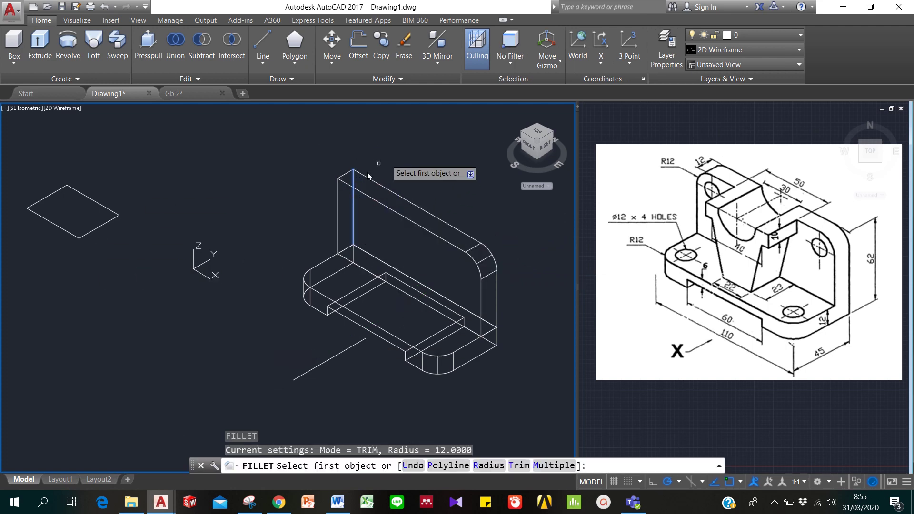
pyautogui.click(343, 175)
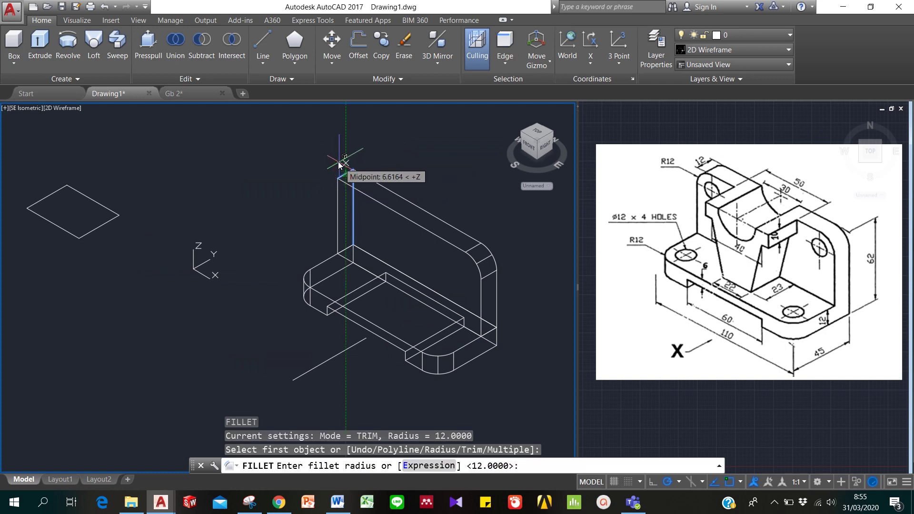
pyautogui.press('Return')
pyautogui.press('Return')
pyautogui.press('Return')
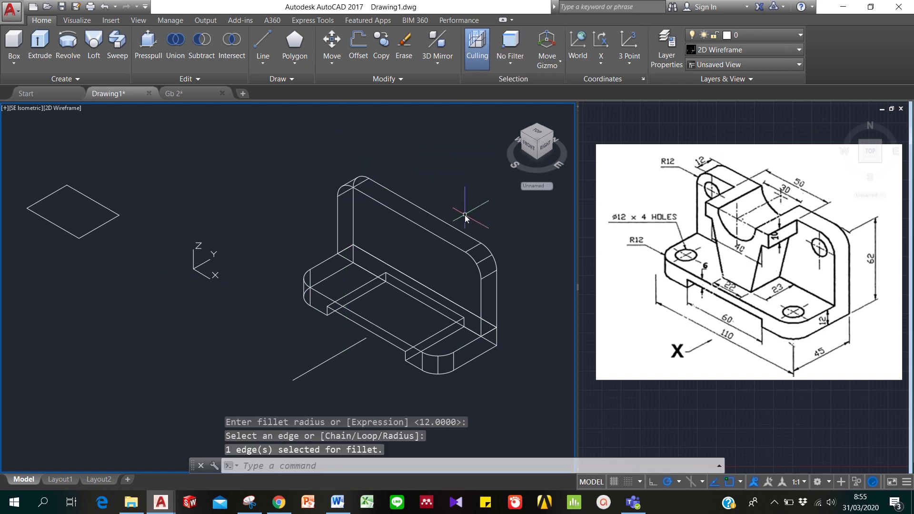
pyautogui.press('Escape')
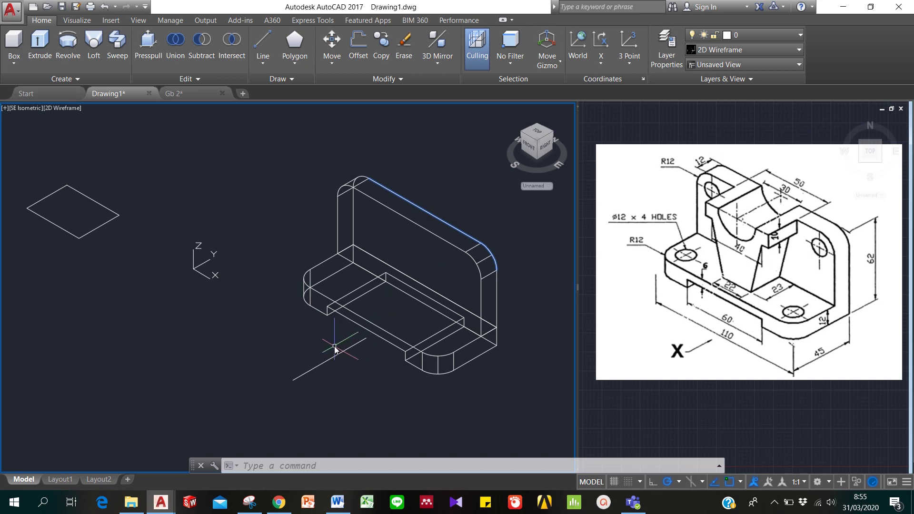
pyautogui.press('Escape')
pyautogui.press('Escape')
pyautogui.press('Escape')
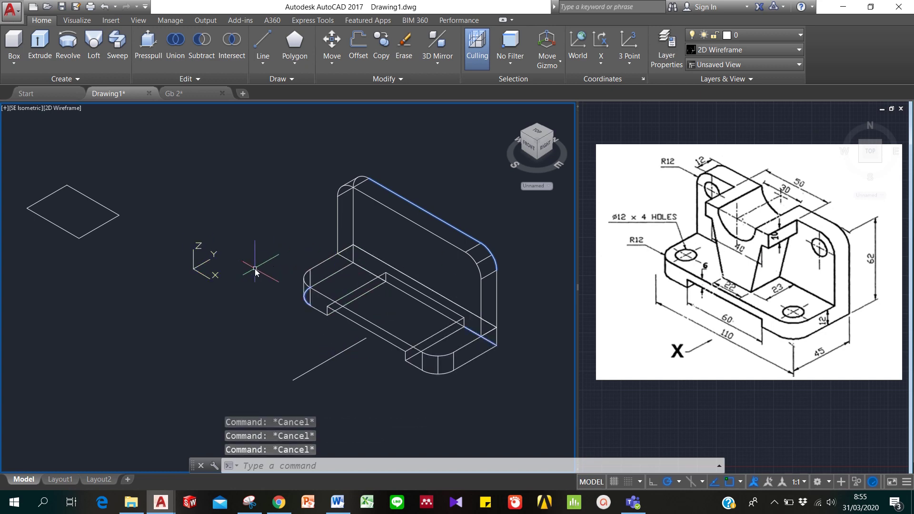
# - Align the UCS to the back plate's front face, with its origin on that face and the X axis along the plate's length
pyautogui.write('ucs')
pyautogui.press('Return')
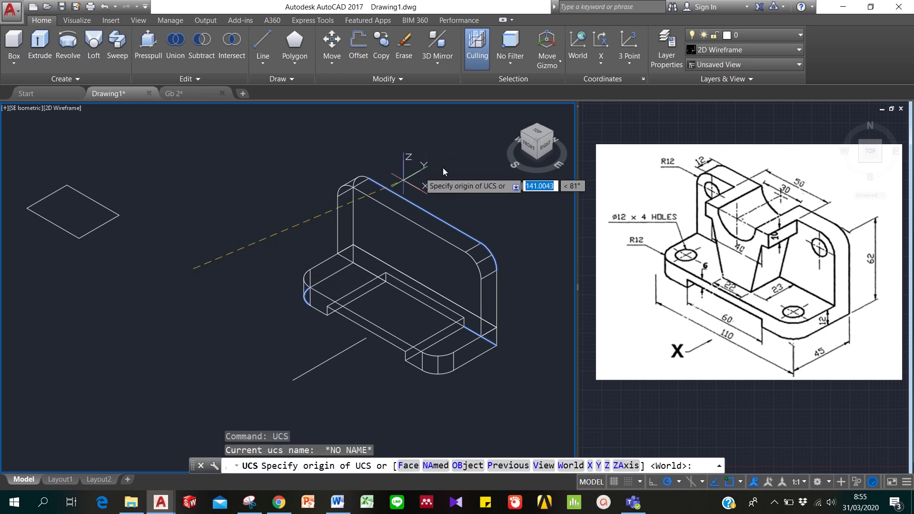
pyautogui.click(386, 223)
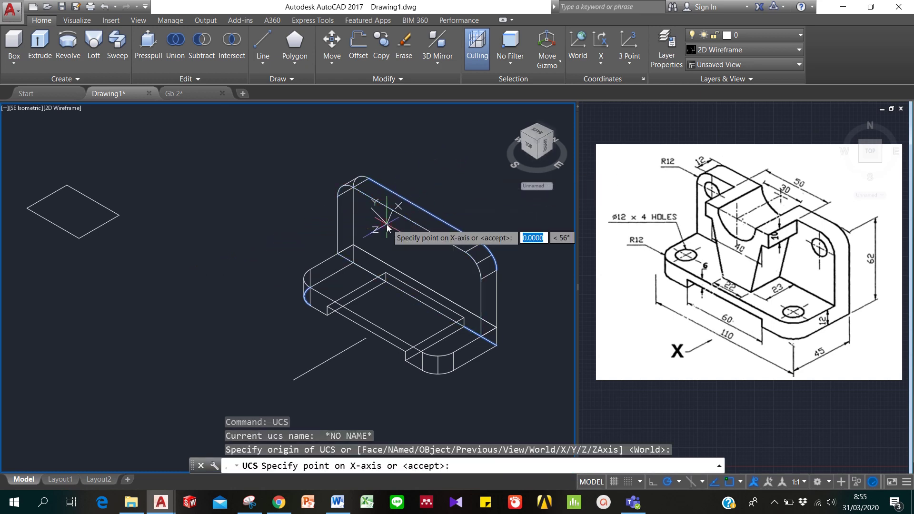
pyautogui.click(425, 248)
pyautogui.press('Return')
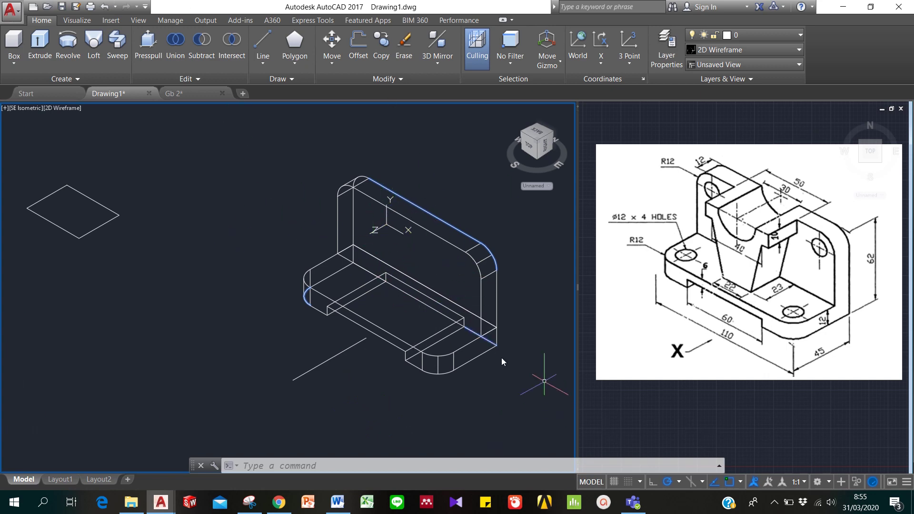
# - Draw a 22 long line parallel to the X axis in the free space in front of the bracket
pyautogui.write('l')
pyautogui.press('Return')
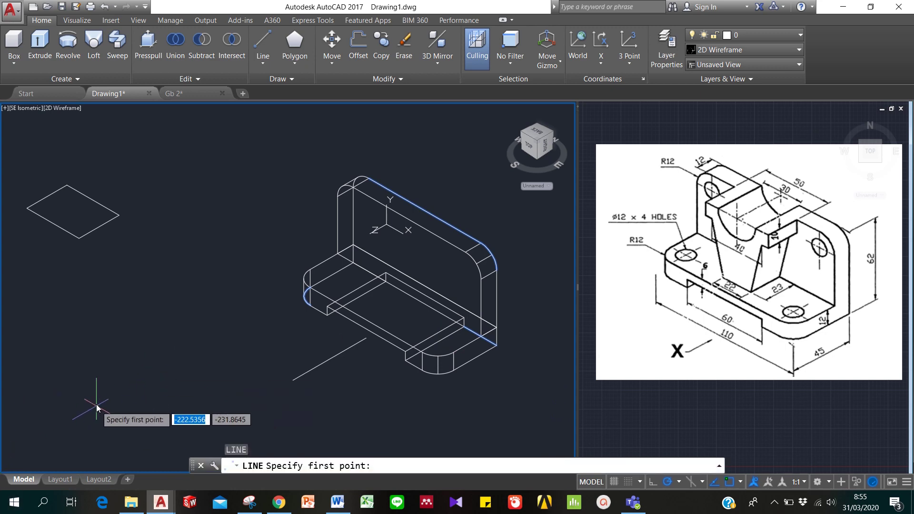
pyautogui.click(177, 378)
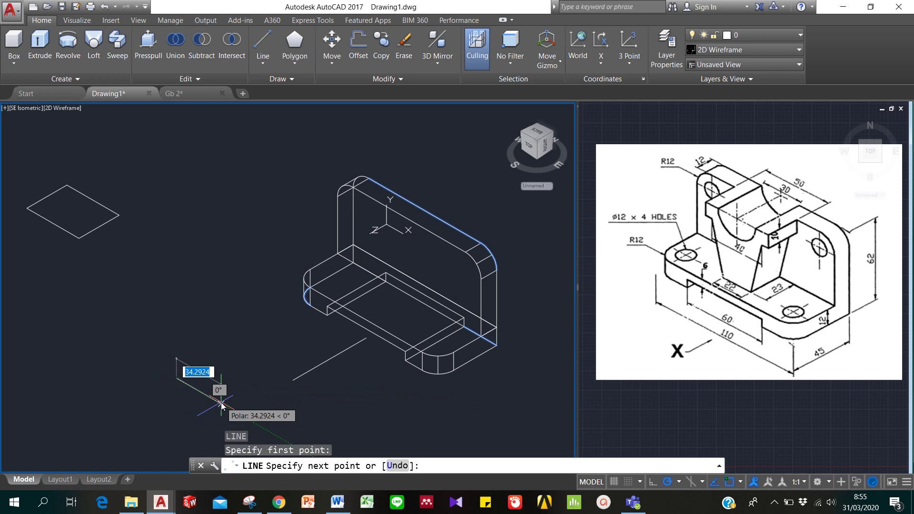
pyautogui.write('22')
pyautogui.press('Return')
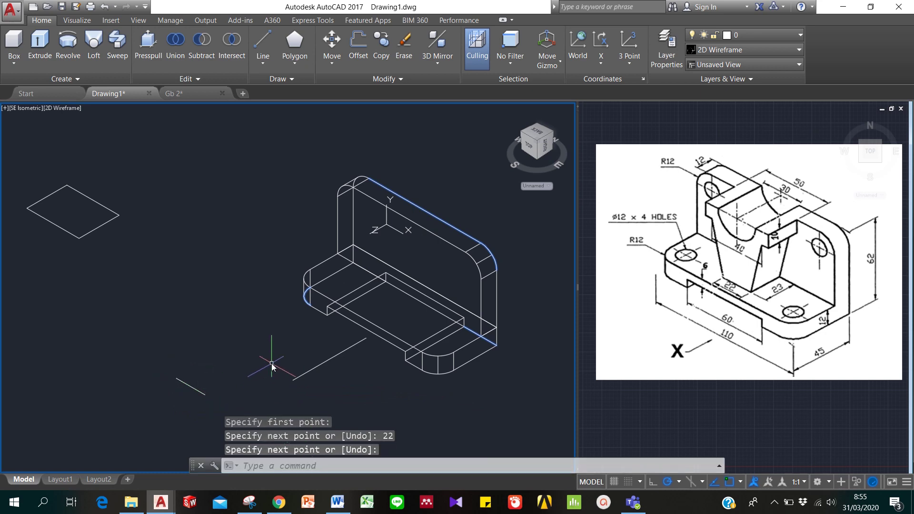
pyautogui.press('Return')
# - Move the 22 long line by its midpoint onto the front end of the slanted line in front of the base
pyautogui.write('m')
pyautogui.press('Return')
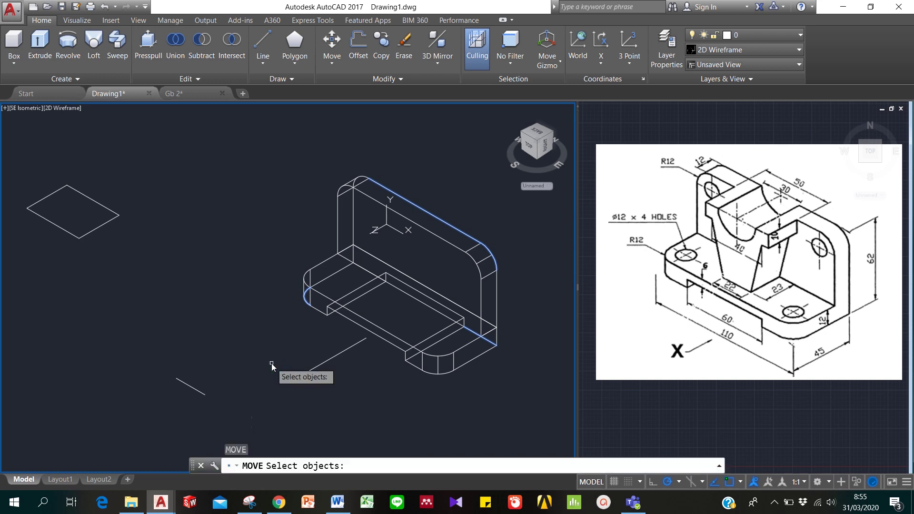
pyautogui.click(228, 404)
pyautogui.click(172, 378)
pyautogui.press('Return')
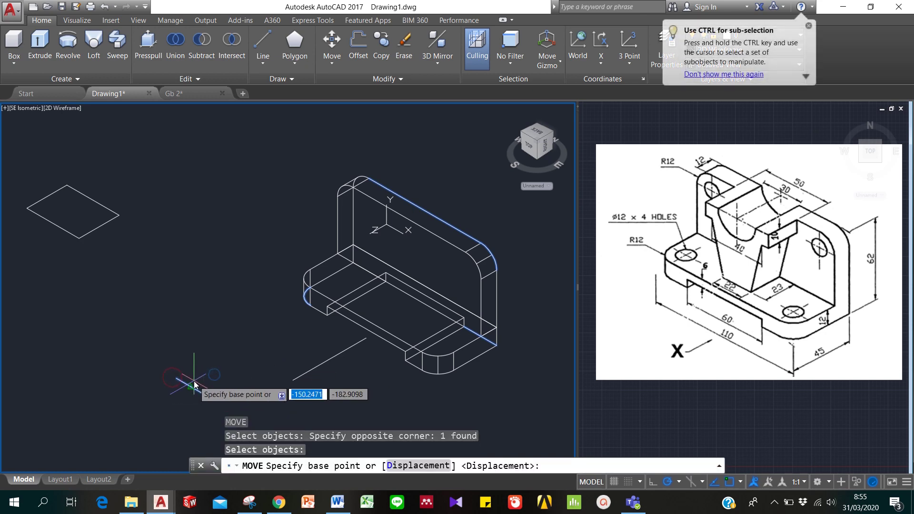
pyautogui.click(190, 385)
pyautogui.click(292, 384)
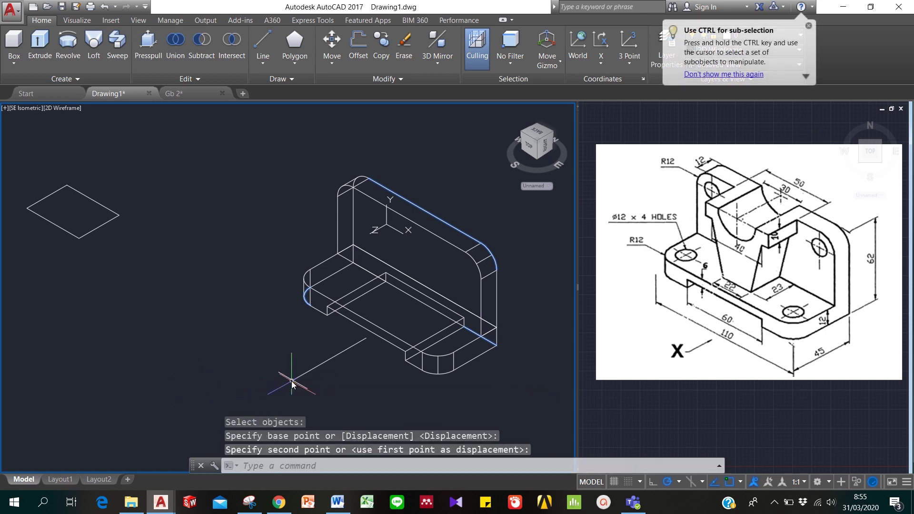
pyautogui.press('Escape')
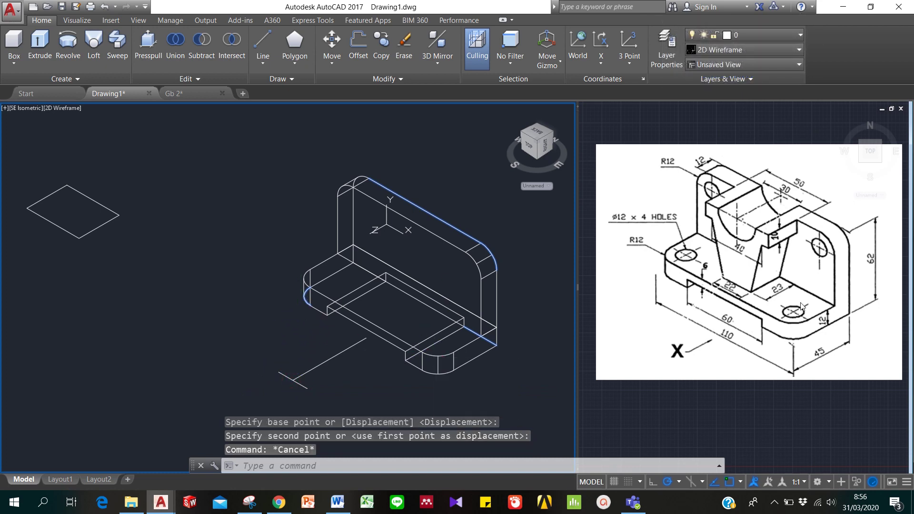
# - Draw a 50 long vertical line upward from the midpoint of the 22 long line in front of the base
pyautogui.write('l')
pyautogui.press('Return')
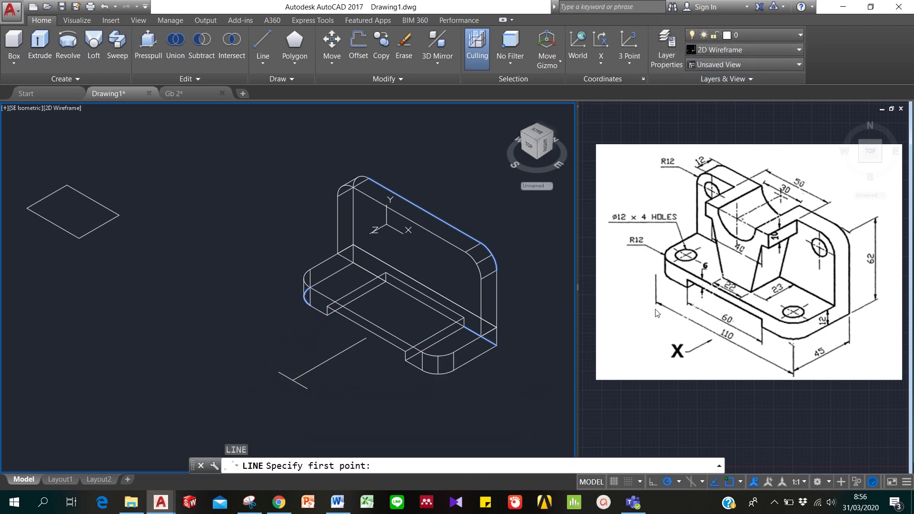
pyautogui.click(292, 378)
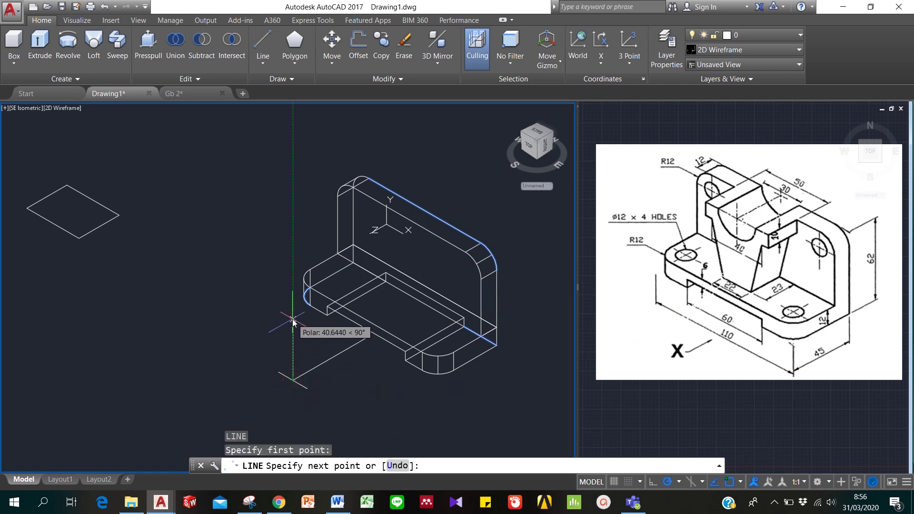
pyautogui.write('50')
pyautogui.press('Return')
pyautogui.press('Return')
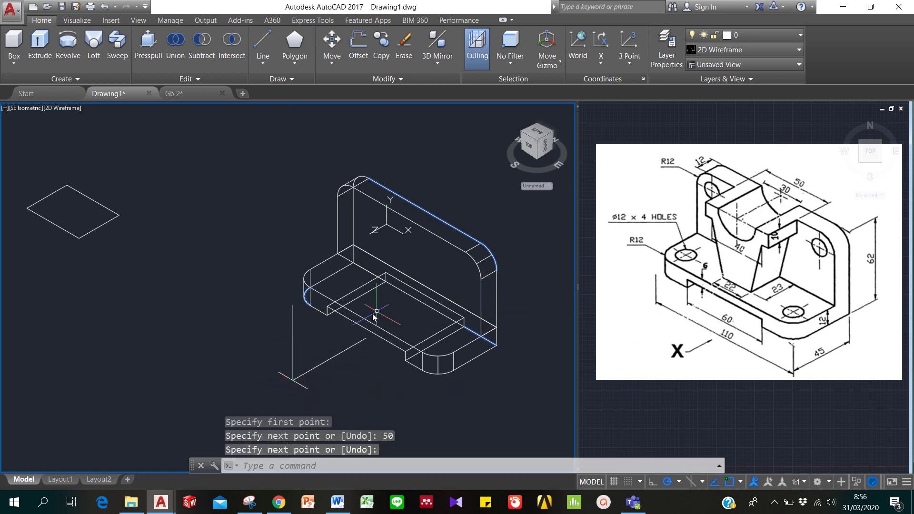
pyautogui.press('Escape')
# - Draw a 50 long line parallel to the X axis in the free space beside the bracket
pyautogui.write('l')
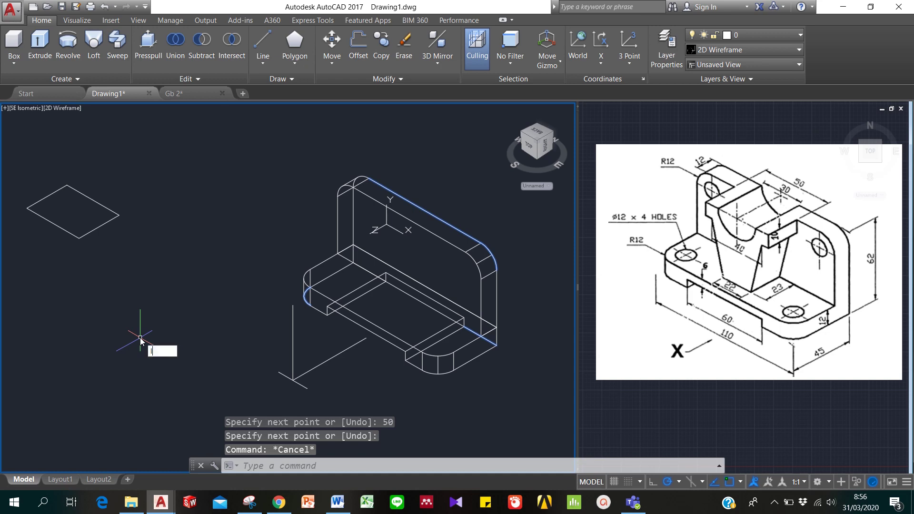
pyautogui.press('Return')
pyautogui.click(134, 324)
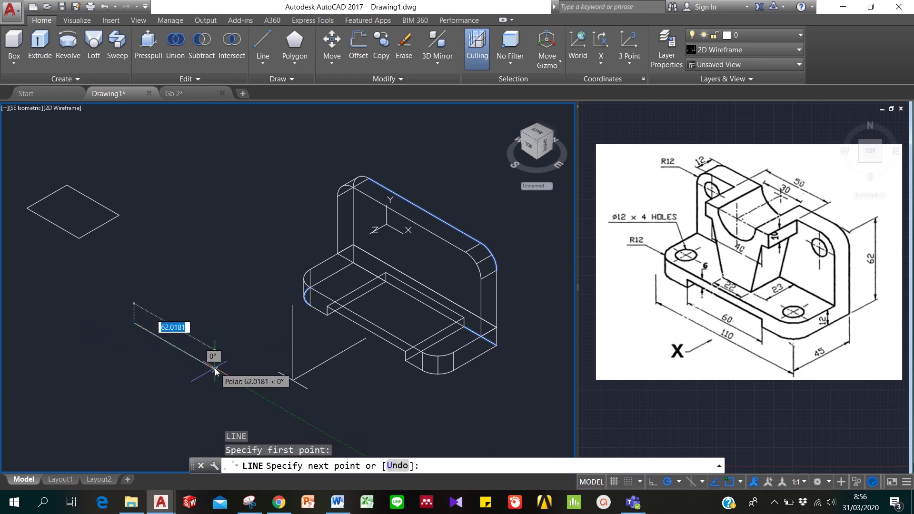
pyautogui.write('50')
pyautogui.press('Return')
pyautogui.press('Return')
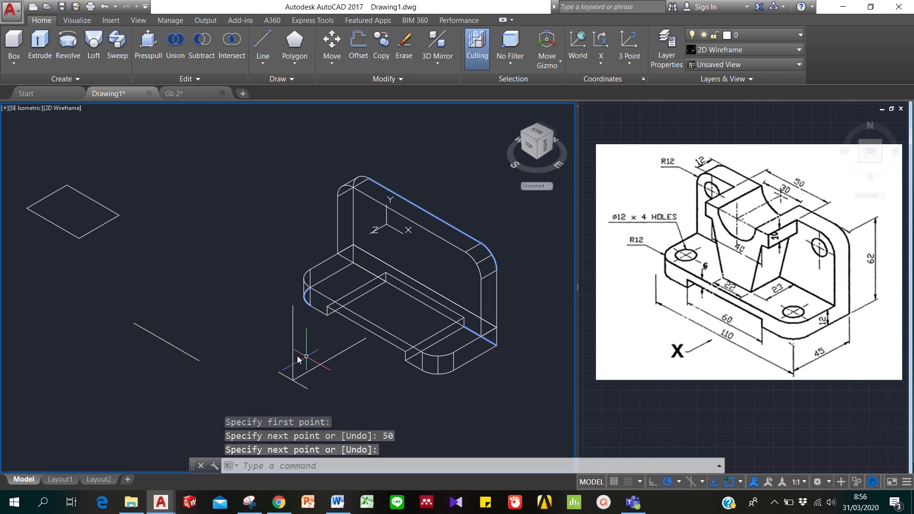
# - Move the 50 long horizontal line by its midpoint onto the upper end of the vertical line
pyautogui.write('m')
pyautogui.press('Return')
pyautogui.moveTo(186, 381); pyautogui.dragTo(153, 315)
pyautogui.press('Return')
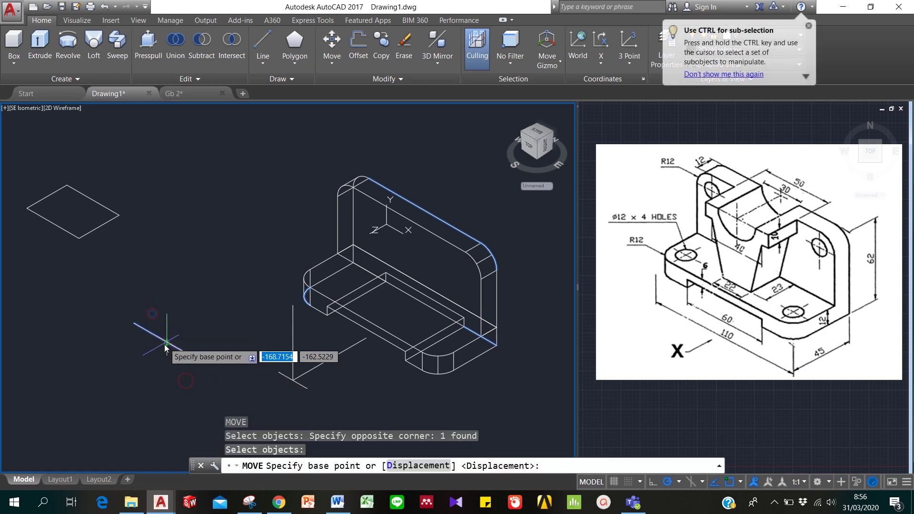
pyautogui.click(167, 341)
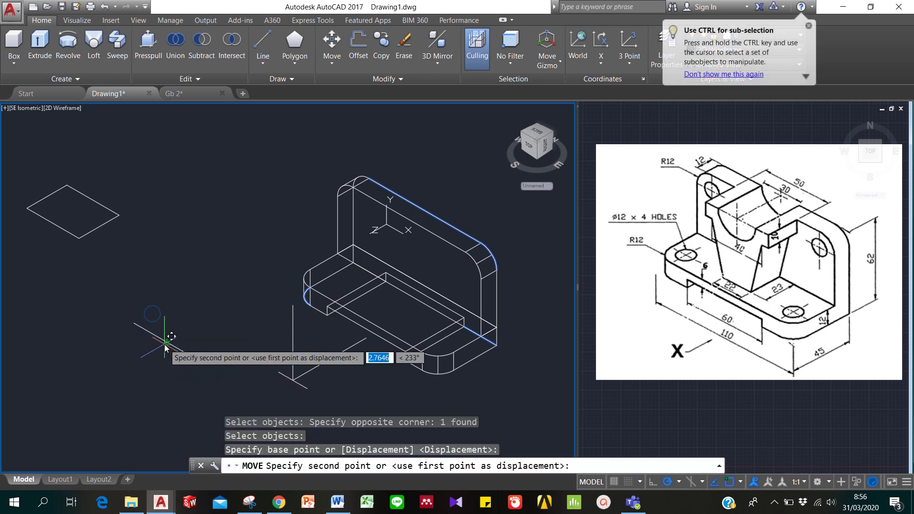
pyautogui.click(296, 308)
pyautogui.press('Escape')
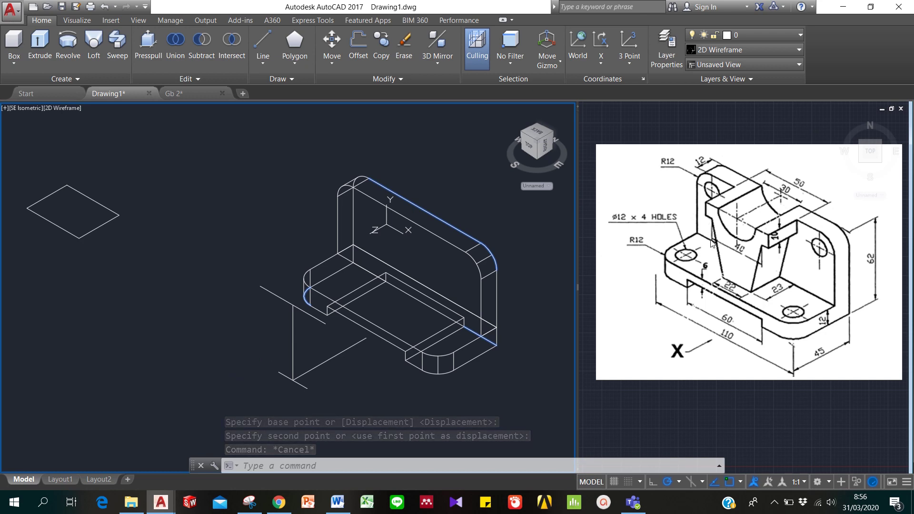
# - Draw the support profile's right side: 10 down from the top line's end, 5 inward, and a slanted line to the 22 long line's right end
pyautogui.write('l')
pyautogui.press('Return')
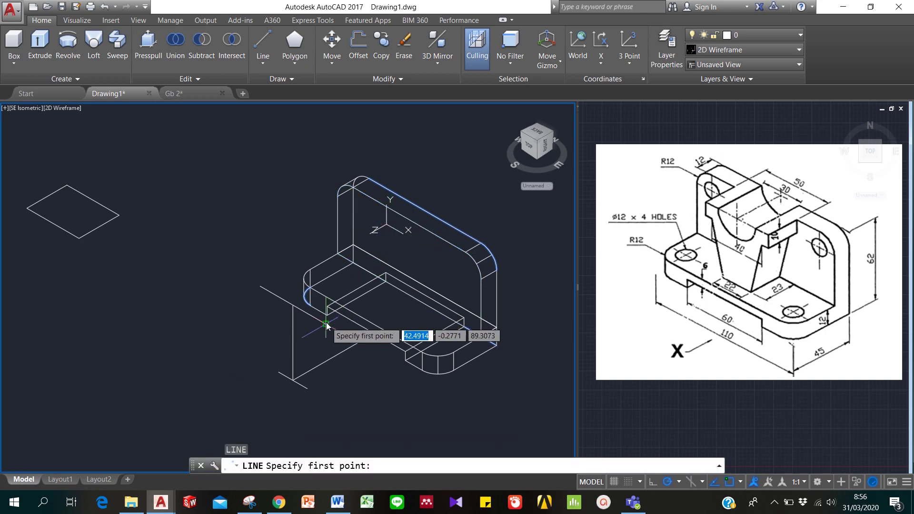
pyautogui.click(326, 321)
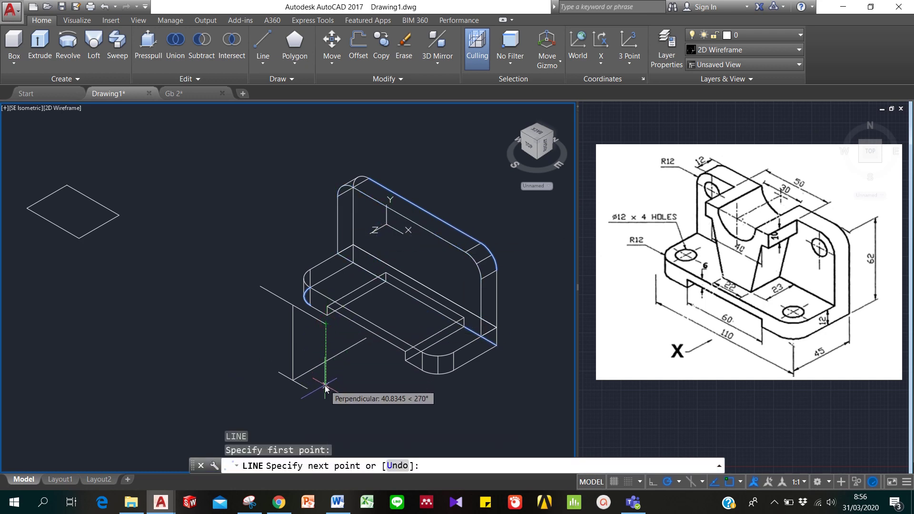
pyautogui.write('10')
pyautogui.press('Return')
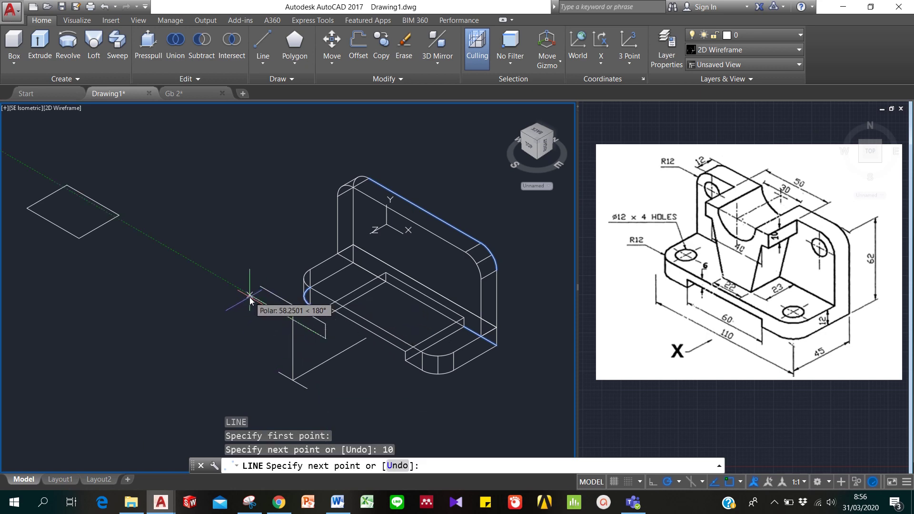
pyautogui.write('5')
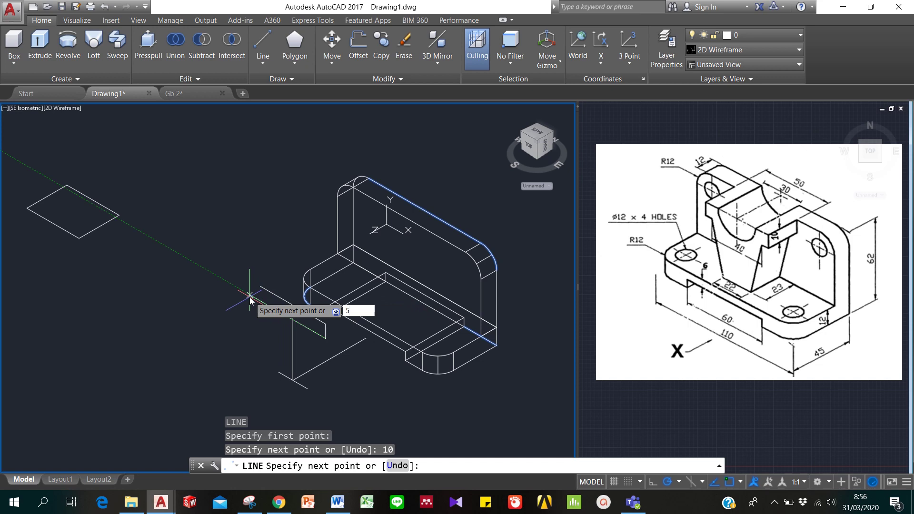
pyautogui.press('Return')
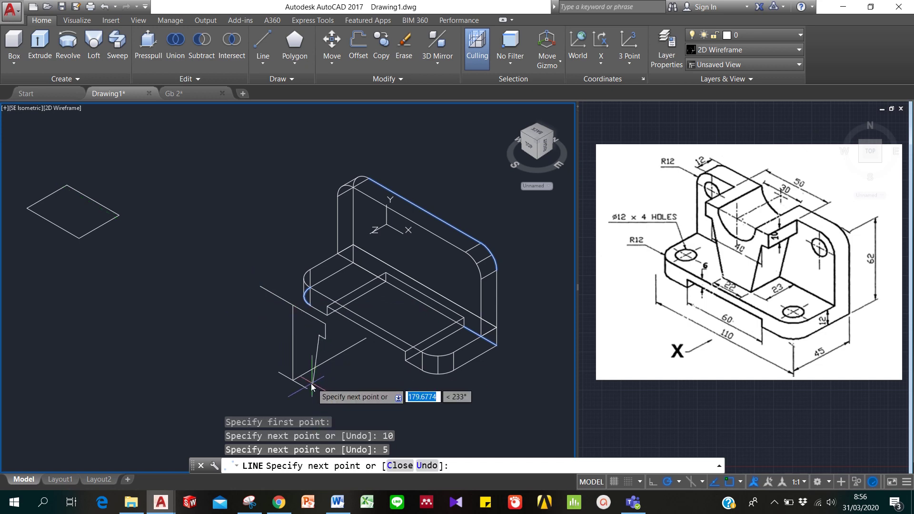
pyautogui.press('Return')
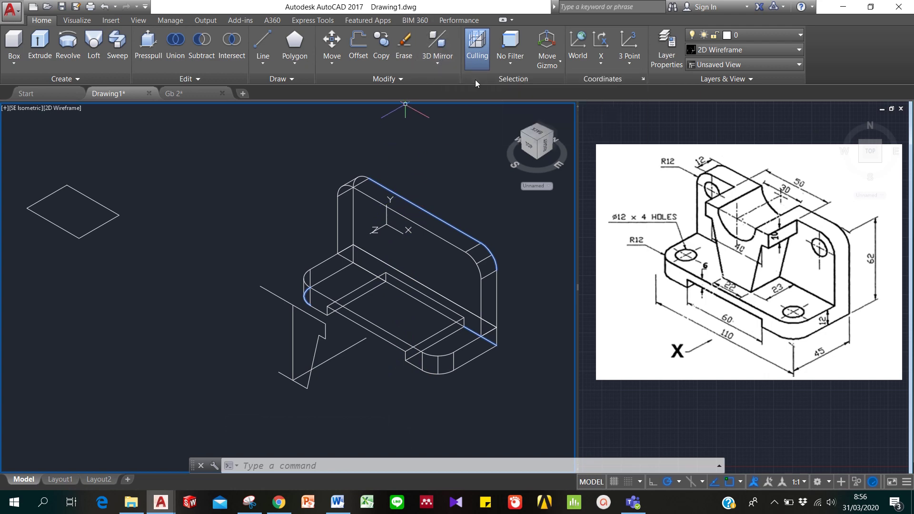
# - Mirror the three right-side profile lines in 3D about the YZ plane through the vertical centre line, keeping the source objects
pyautogui.click(437, 48)
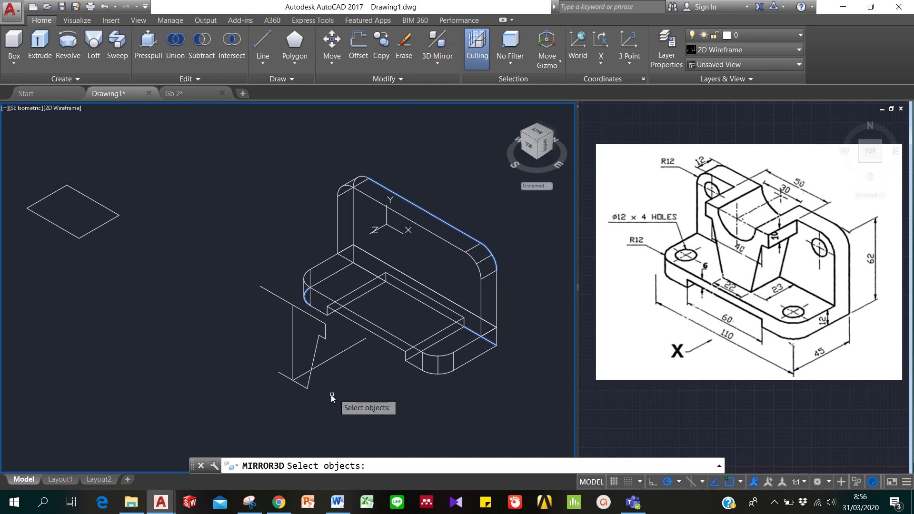
pyautogui.click(315, 346)
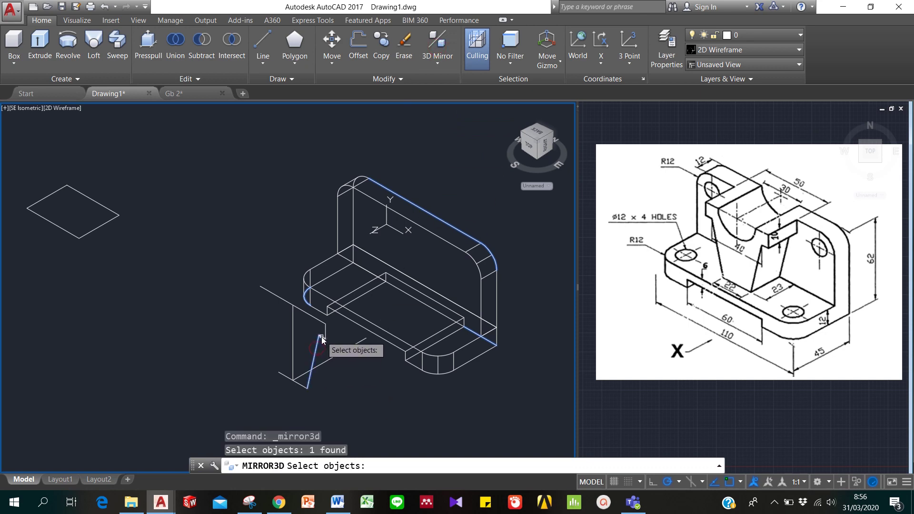
pyautogui.click(322, 338)
pyautogui.click(325, 333)
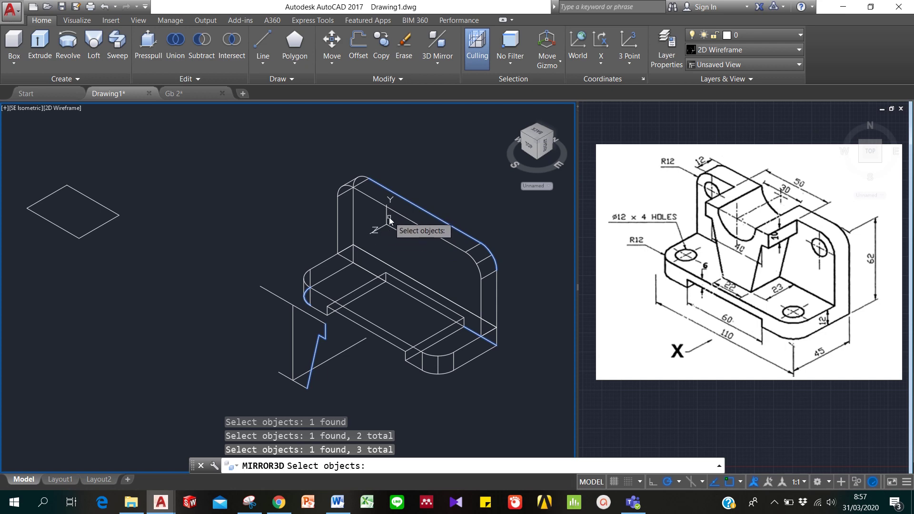
pyautogui.press('Return')
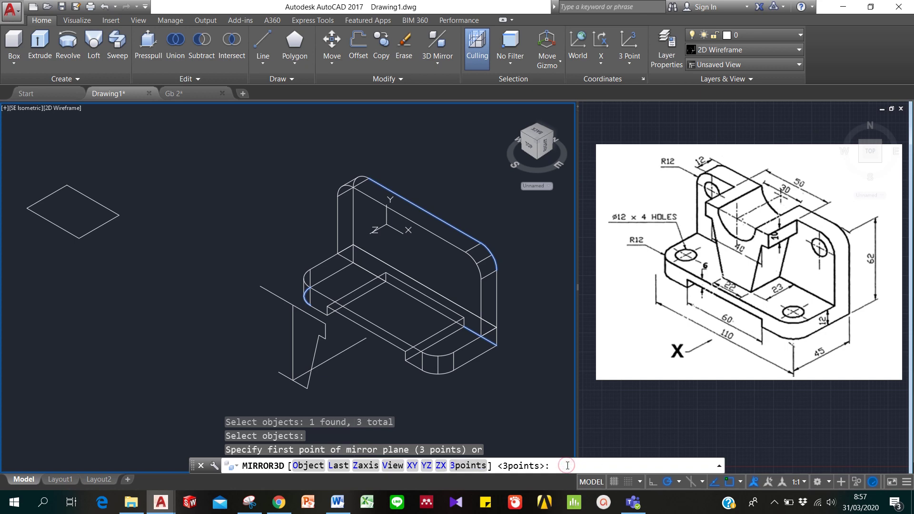
pyautogui.write('yz')
pyautogui.press('Return')
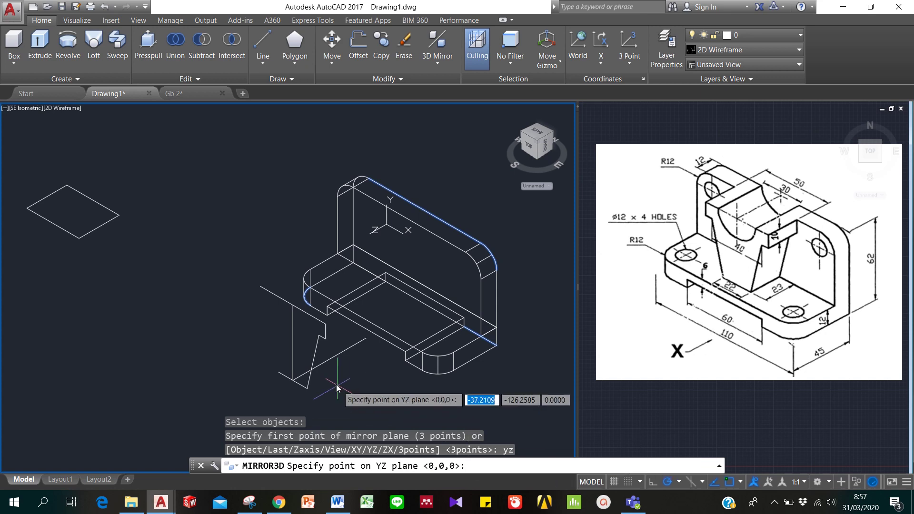
pyautogui.click(293, 308)
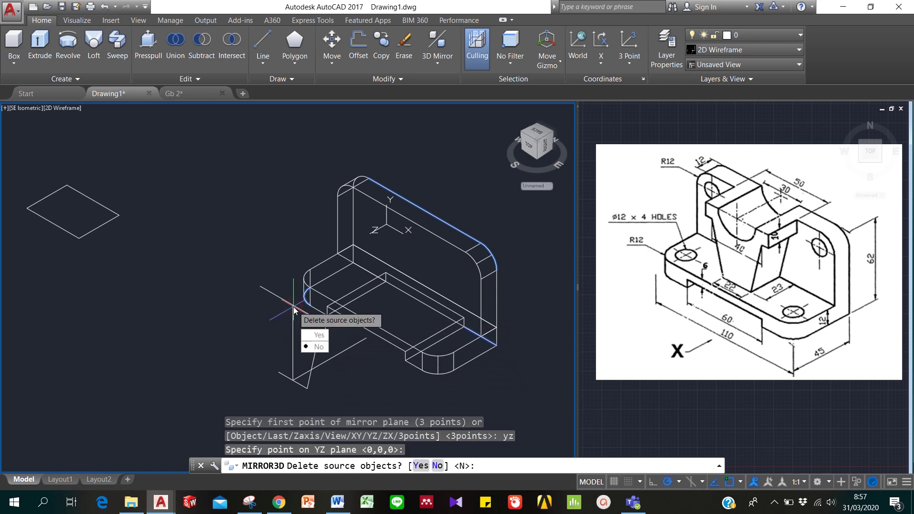
pyautogui.write('n')
pyautogui.press('Return')
pyautogui.press('Escape')
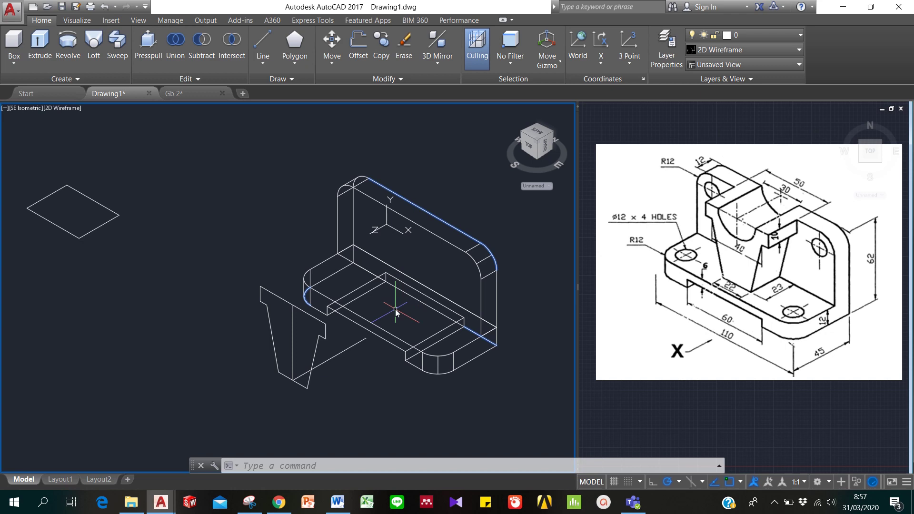
# - Convert the closed outline of the support profile into a region
pyautogui.write('reg')
pyautogui.press('Return')
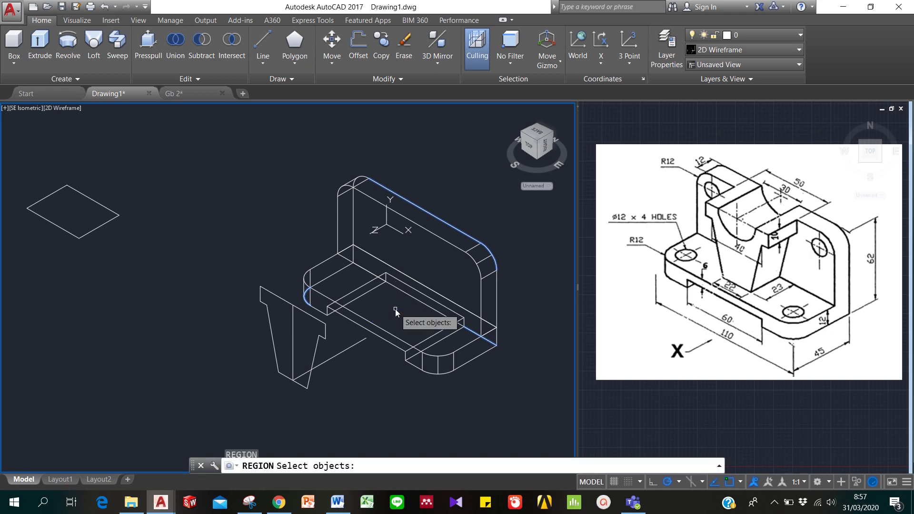
pyautogui.click(227, 278)
pyautogui.click(347, 419)
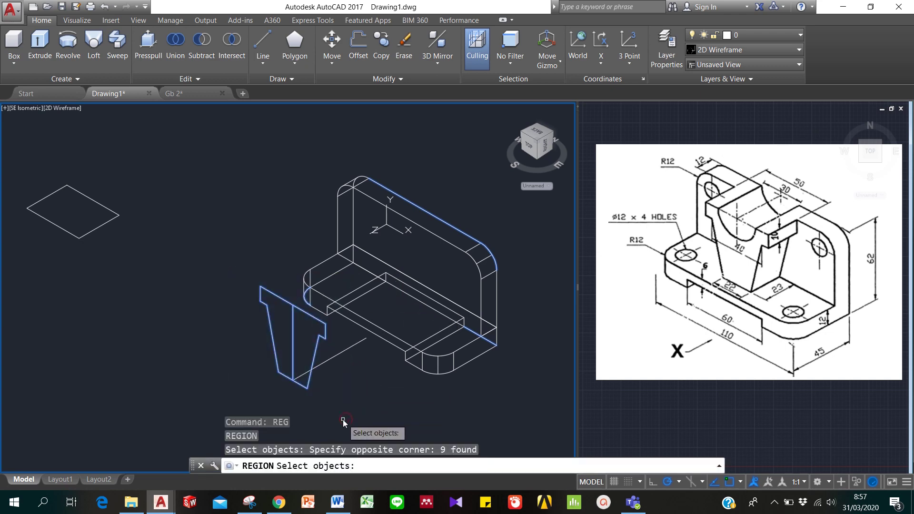
pyautogui.press('Return')
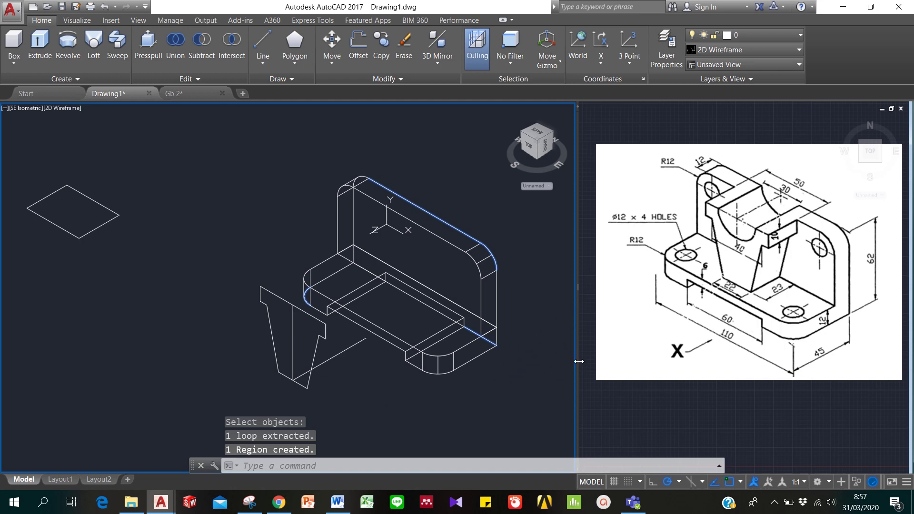
pyautogui.press('Escape')
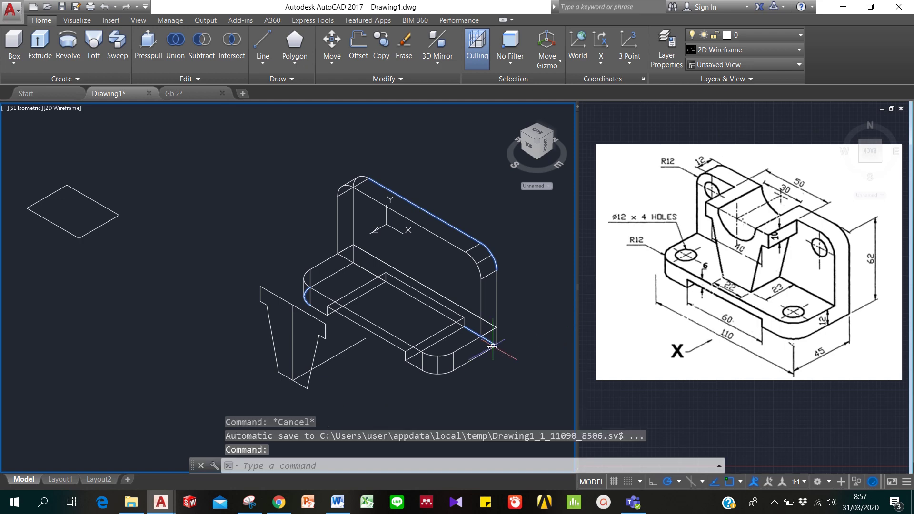
# - Draw a 23 long line on the base's upper face, forward from the midpoint of its edge with the back plate
pyautogui.write('l')
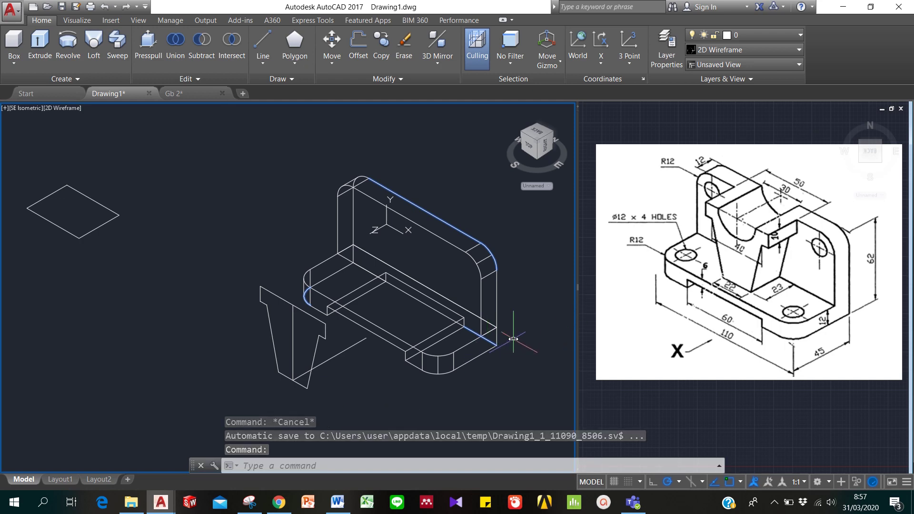
pyautogui.press('Return')
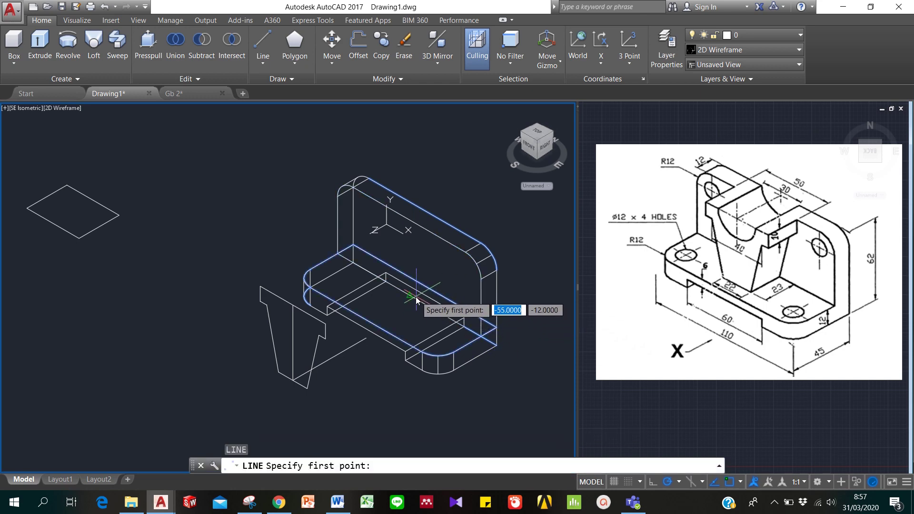
pyautogui.click(411, 296)
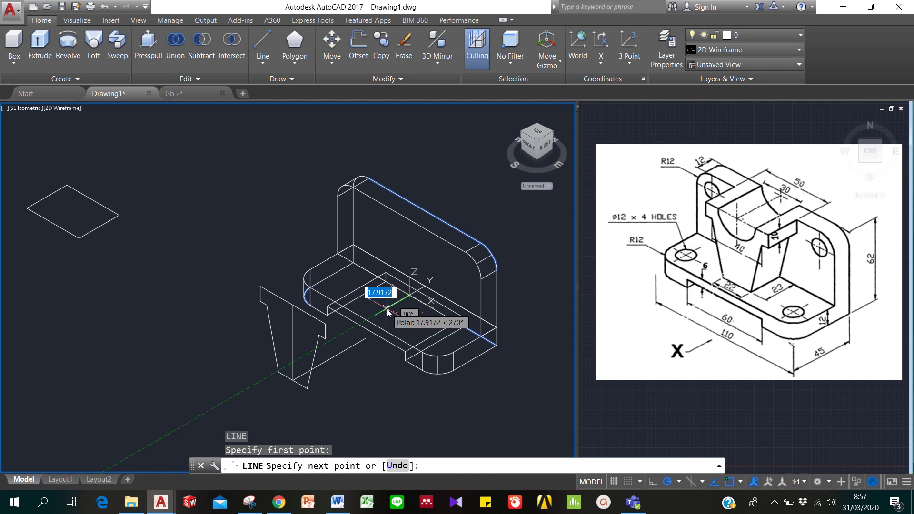
pyautogui.write('23')
pyautogui.press('Return')
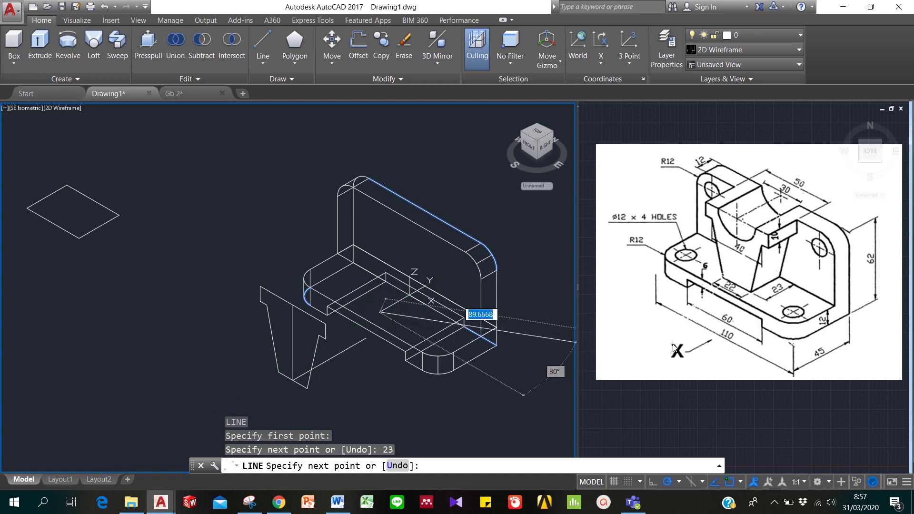
pyautogui.press('Return')
# - Hide the hidden lines and move the support region from its bottom edge's midpoint to the front end of the base's 23 long line
pyautogui.write('hide')
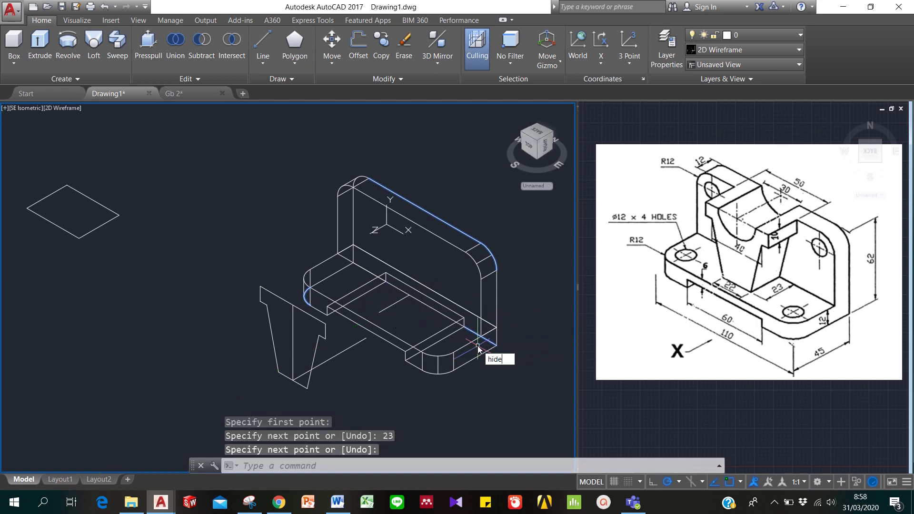
pyautogui.press('Return')
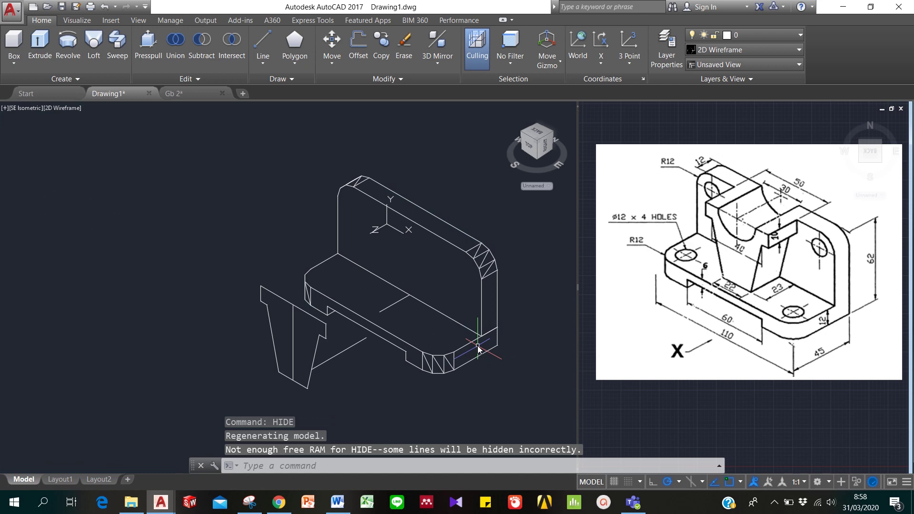
pyautogui.write('m')
pyautogui.press('Return')
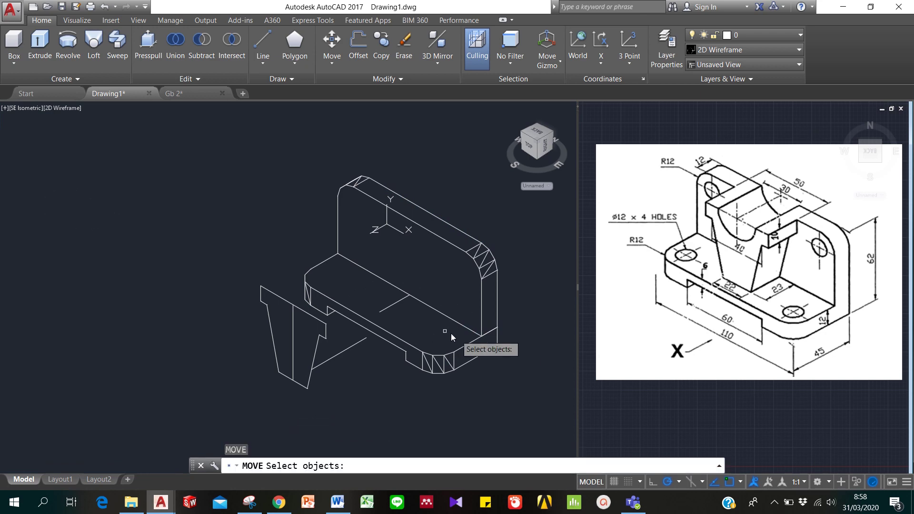
pyautogui.click(307, 379)
pyautogui.press('Return')
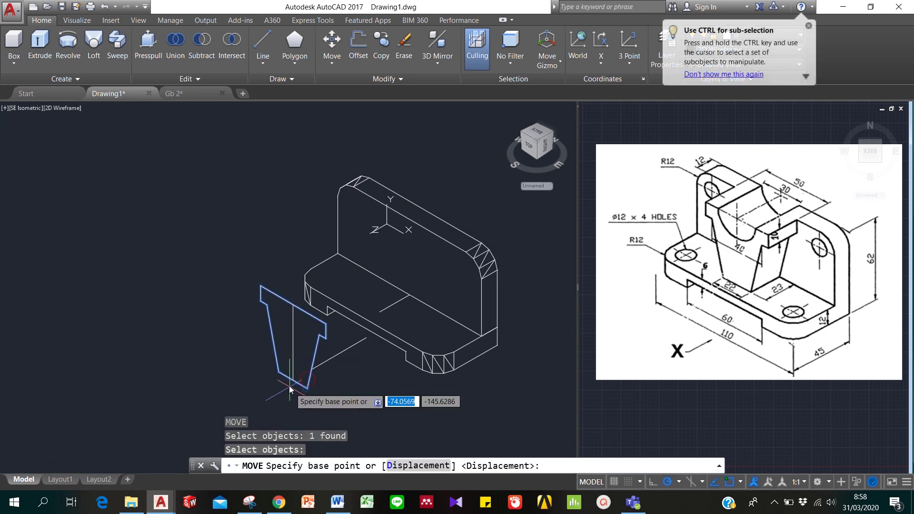
pyautogui.click(293, 380)
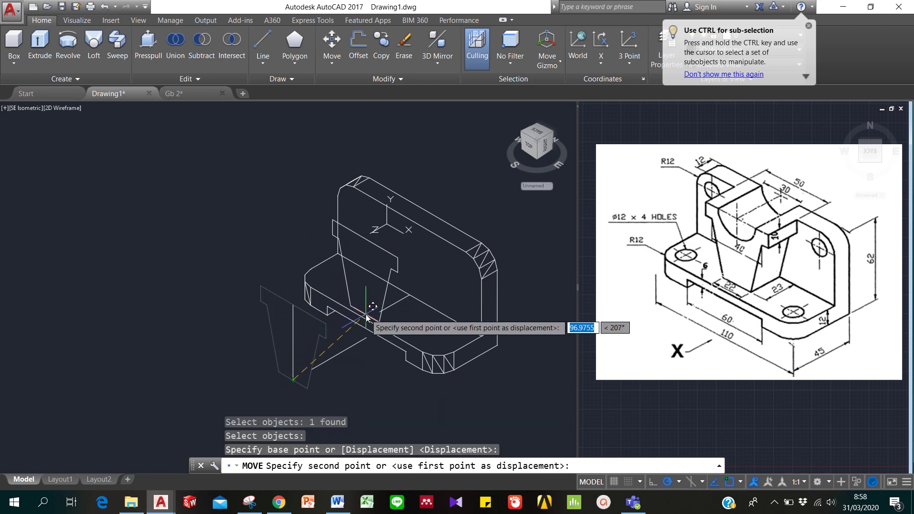
pyautogui.click(381, 317)
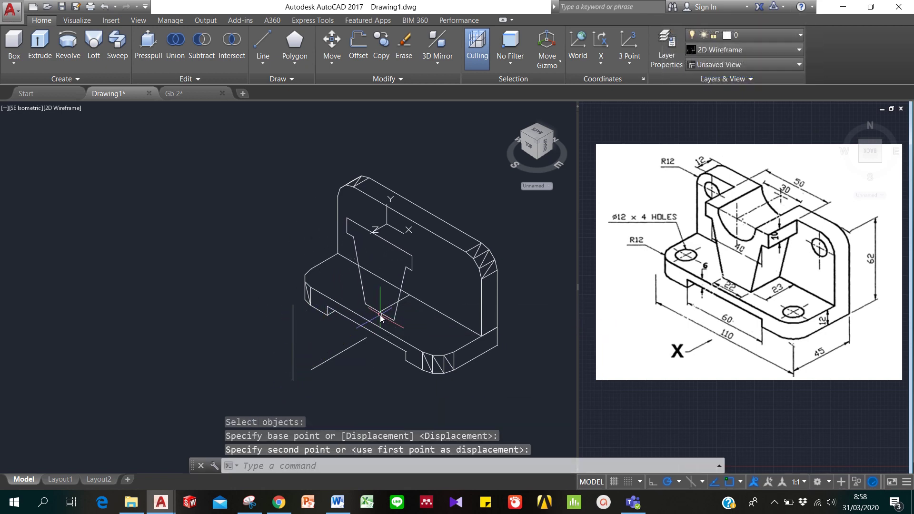
pyautogui.press('Escape')
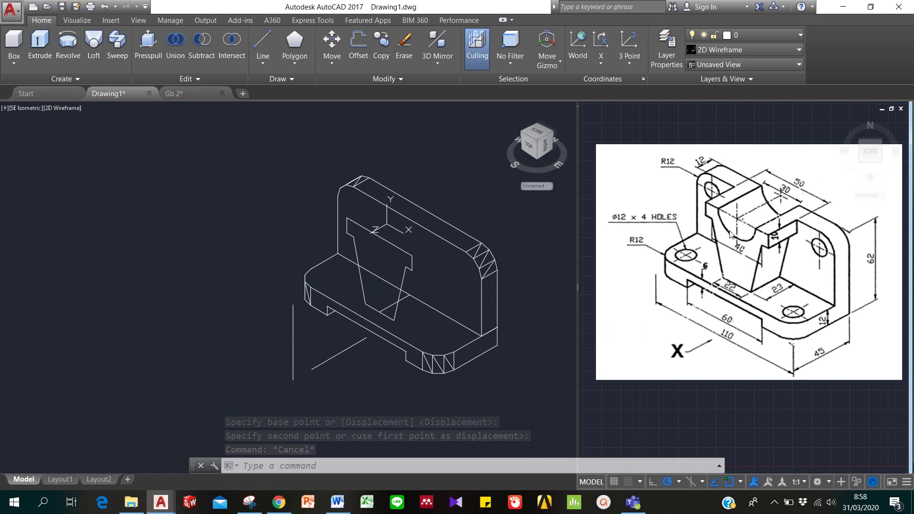
# - Draw a circle of radius 15 centred on the midpoint of the support profile's top edge
pyautogui.write('c')
pyautogui.press('Return')
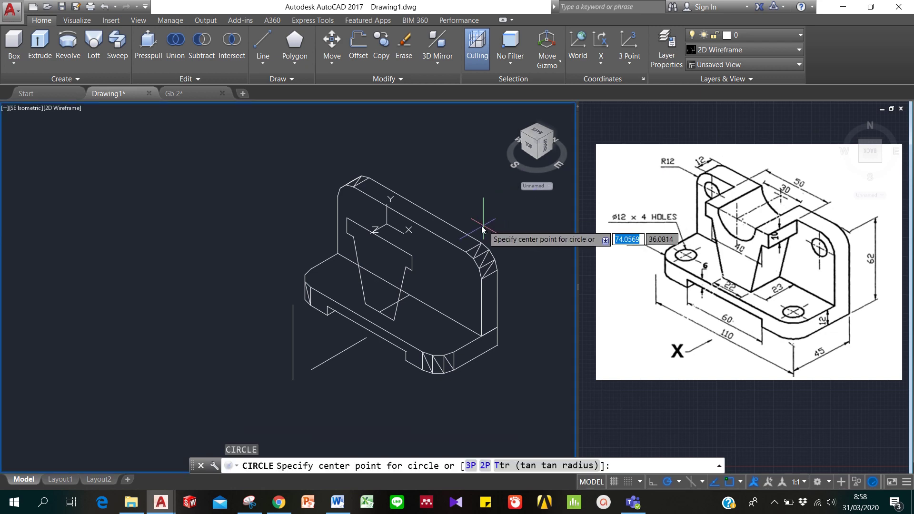
pyautogui.click(381, 238)
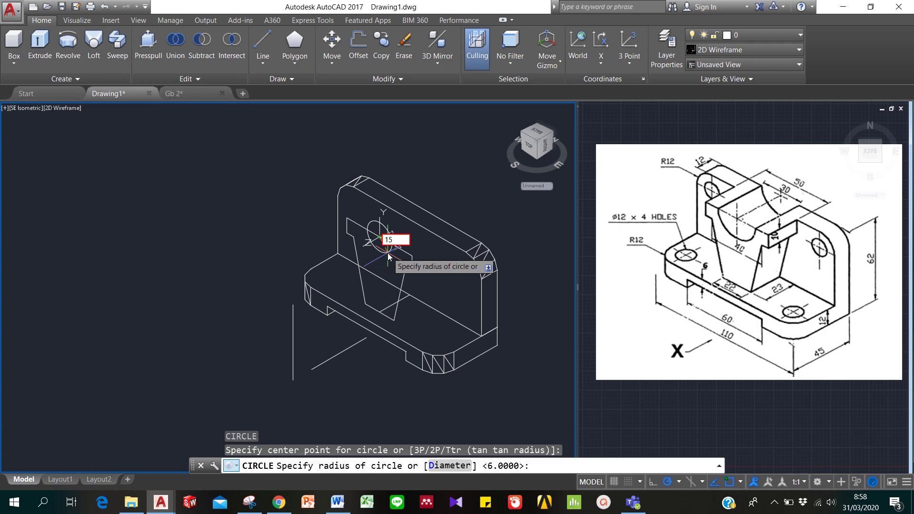
pyautogui.press('Return')
pyautogui.press('Escape')
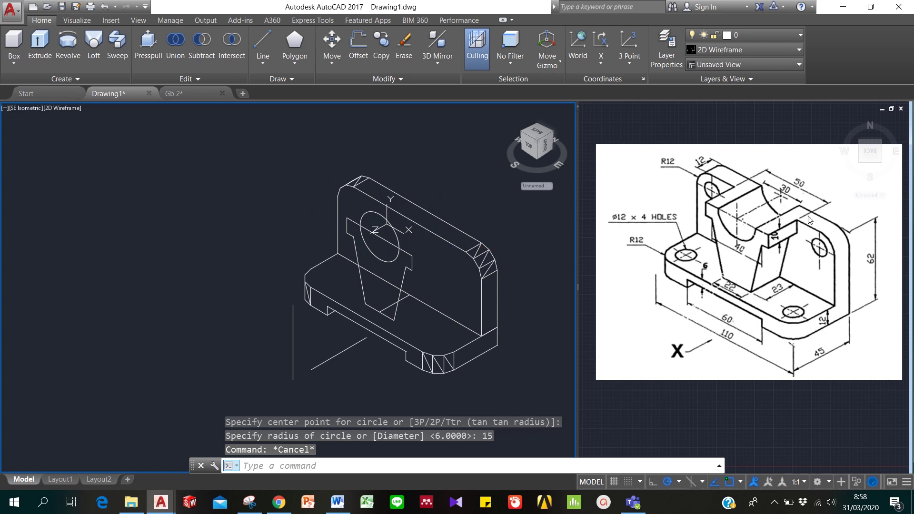
pyautogui.press('Escape')
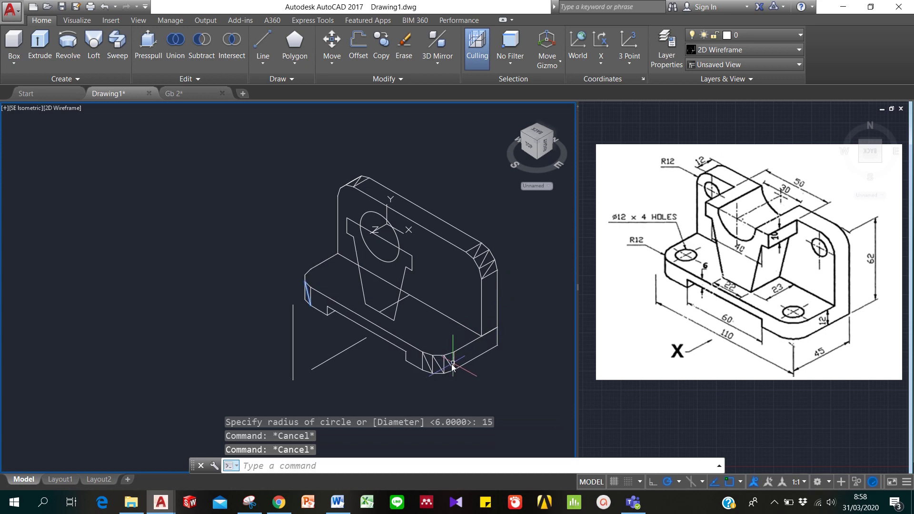
# - Try extruding the support profile and the circle 12 towards the back plate, and undo the extrusion
pyautogui.write('ext')
pyautogui.press('Return')
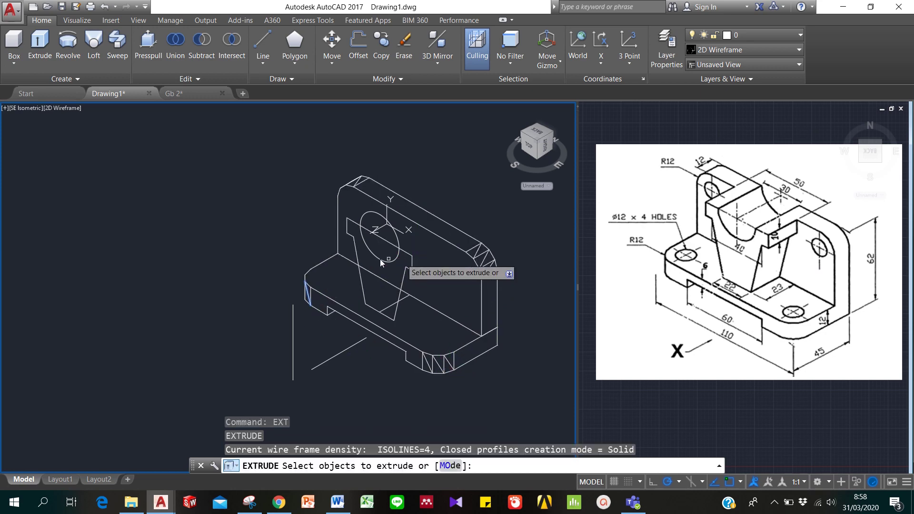
pyautogui.click(406, 252)
pyautogui.click(398, 242)
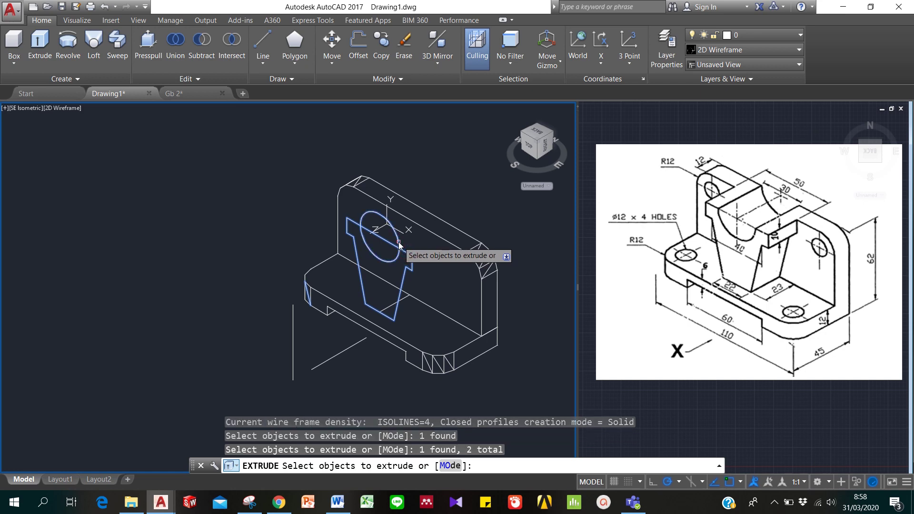
pyautogui.press('Return')
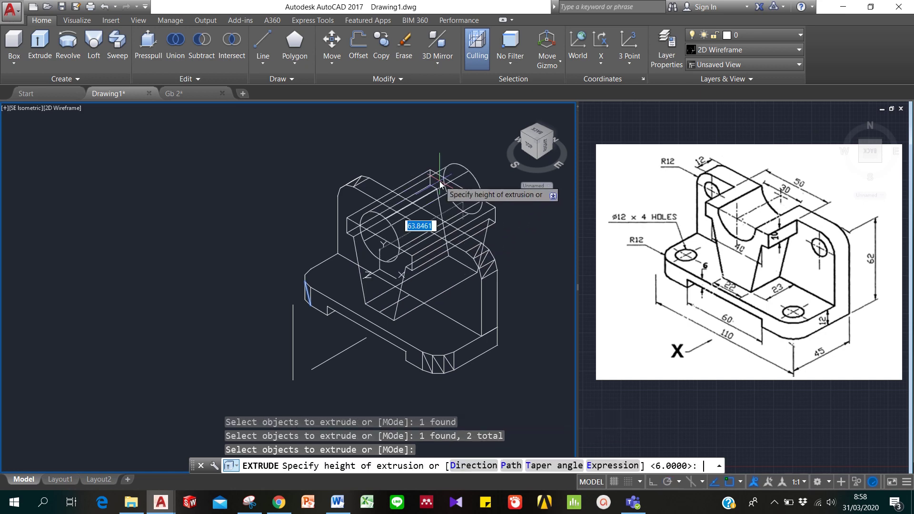
pyautogui.write('12')
pyautogui.press('Return')
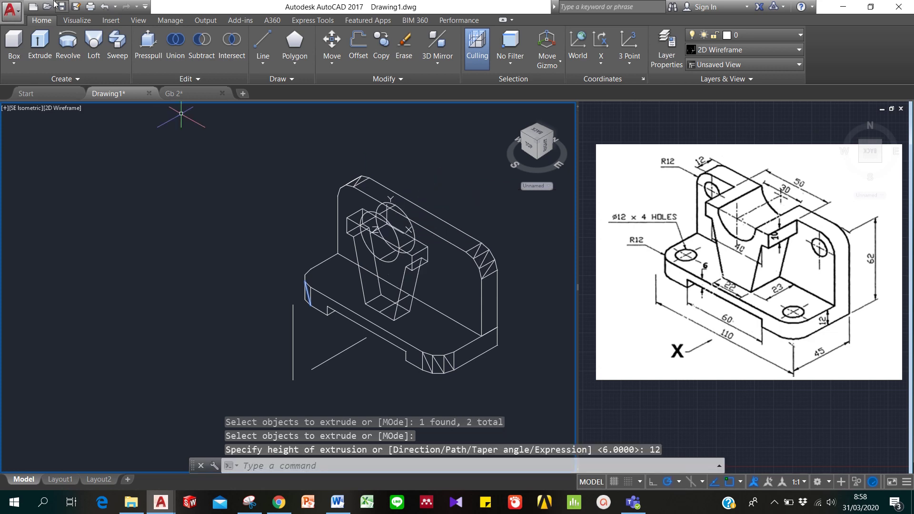
pyautogui.click(105, 9)
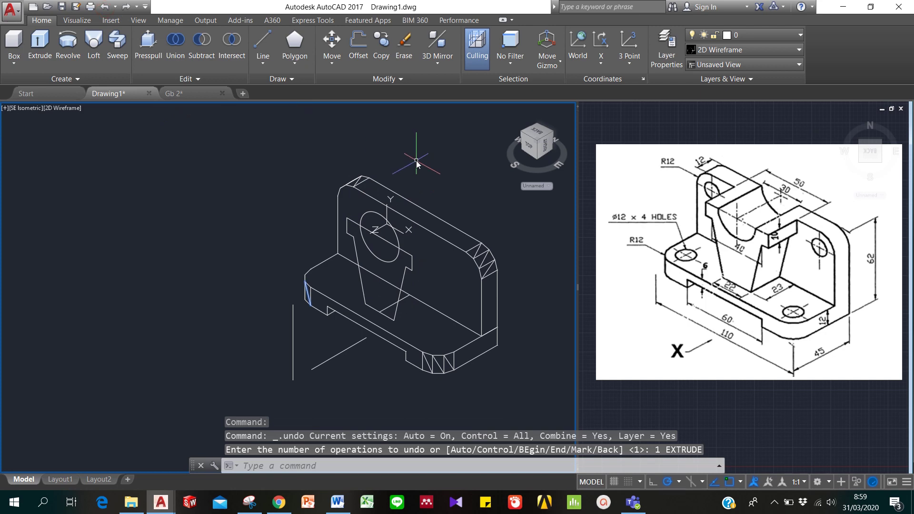
# - Try extruding the support profile and the circle 50 towards the back plate, and display the model with hidden lines removed
pyautogui.press('Escape')
pyautogui.write('ext')
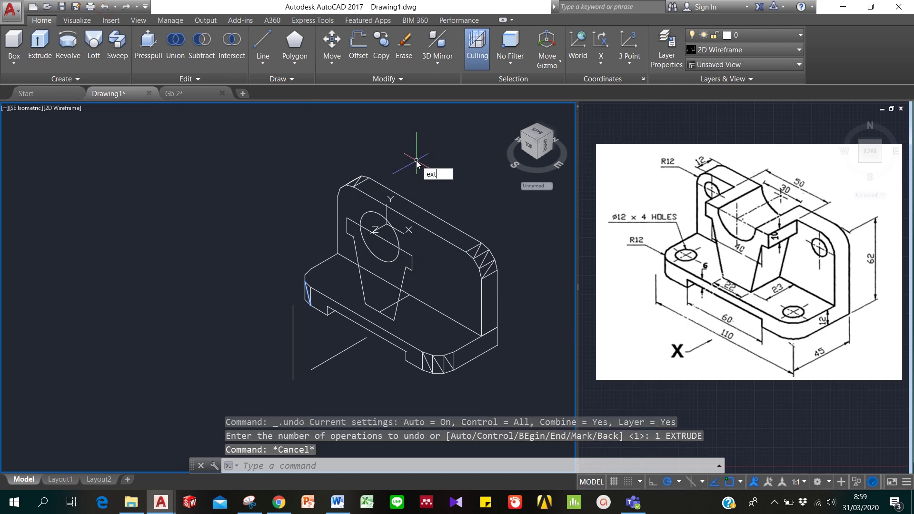
pyautogui.press('Return')
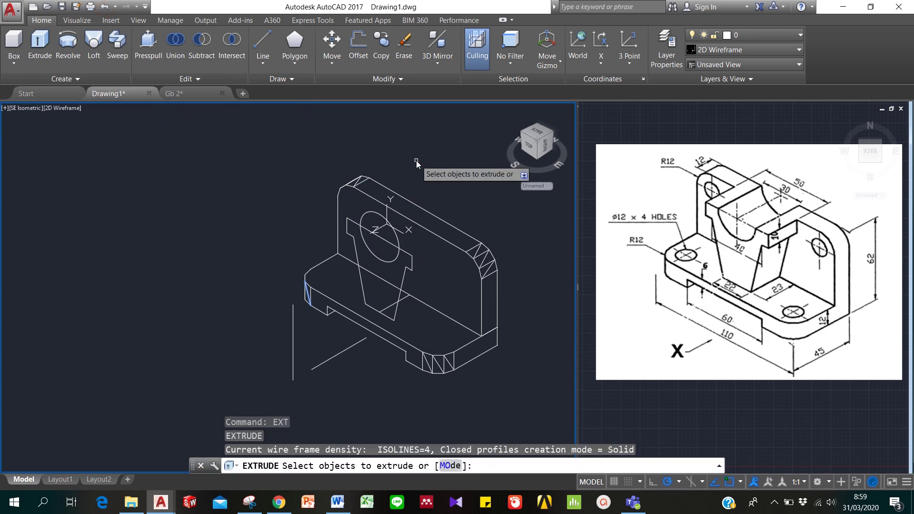
pyautogui.click(403, 256)
pyautogui.click(406, 252)
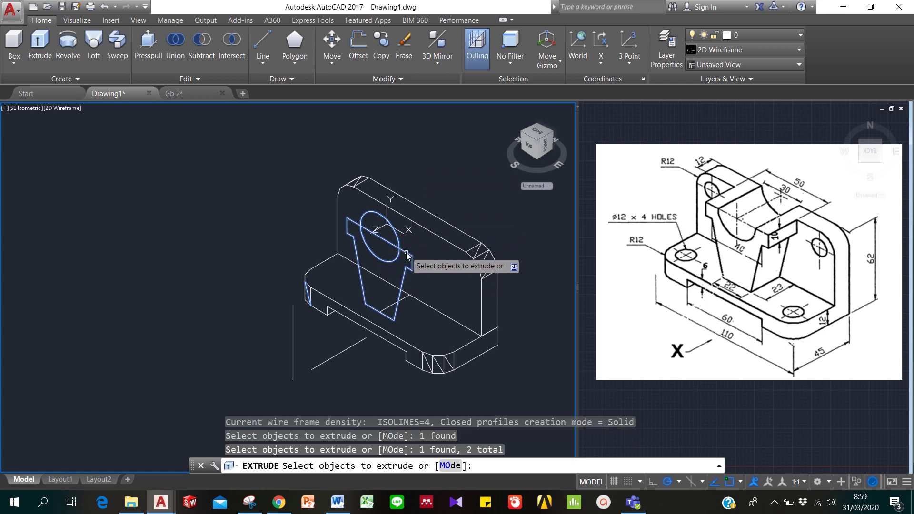
pyautogui.press('Return')
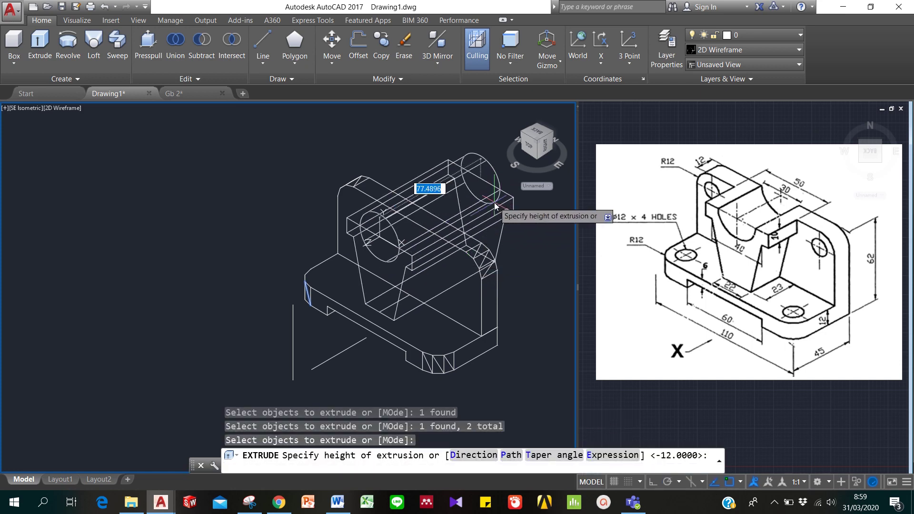
pyautogui.write('50')
pyautogui.press('Return')
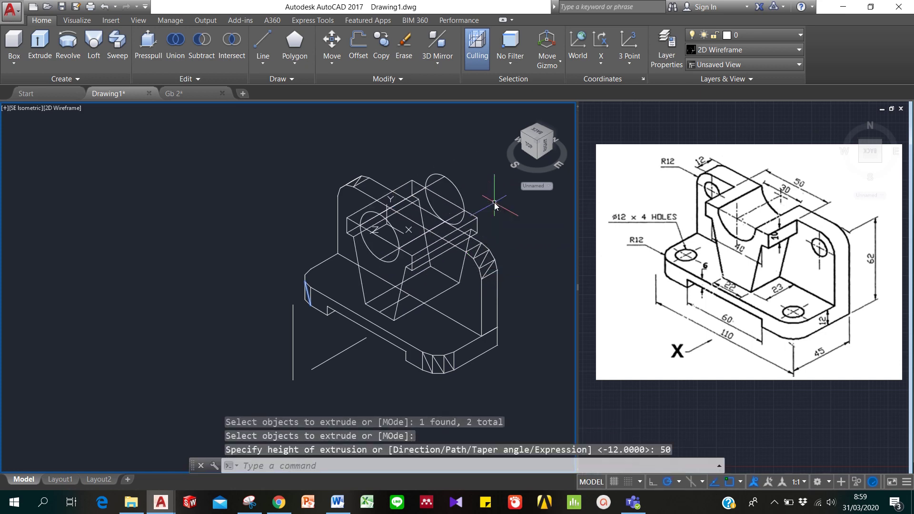
pyautogui.press('Escape')
pyautogui.write('hide')
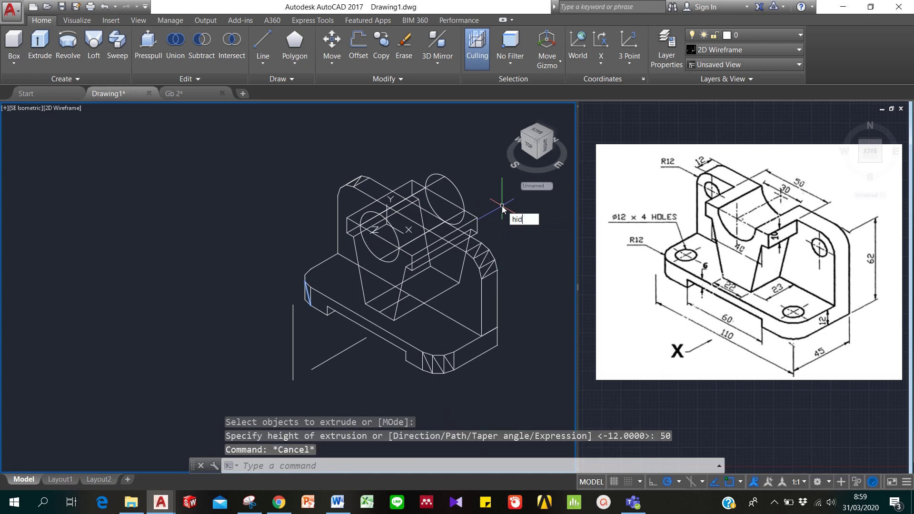
pyautogui.press('Return')
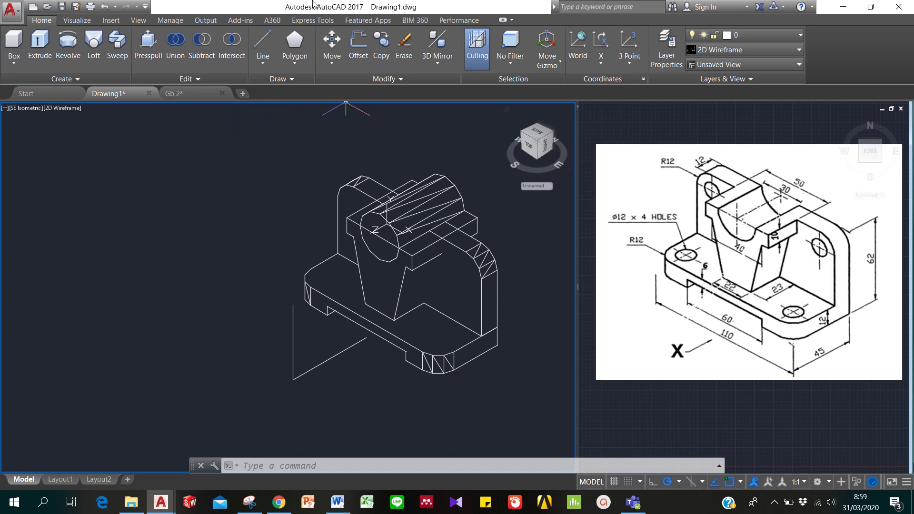
# - Undo the hidden-line display and the 50 extrusion of the support profile and circle
pyautogui.click(103, 8)
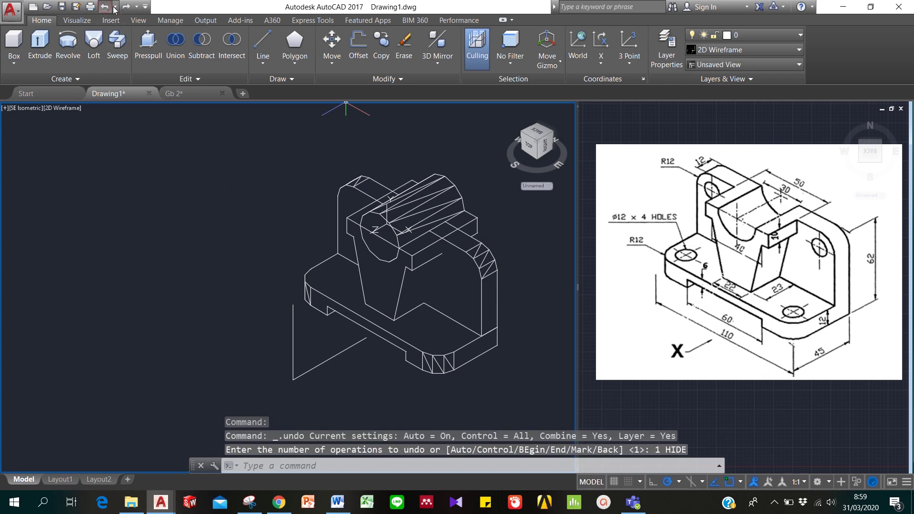
pyautogui.click(103, 9)
pyautogui.press('Escape')
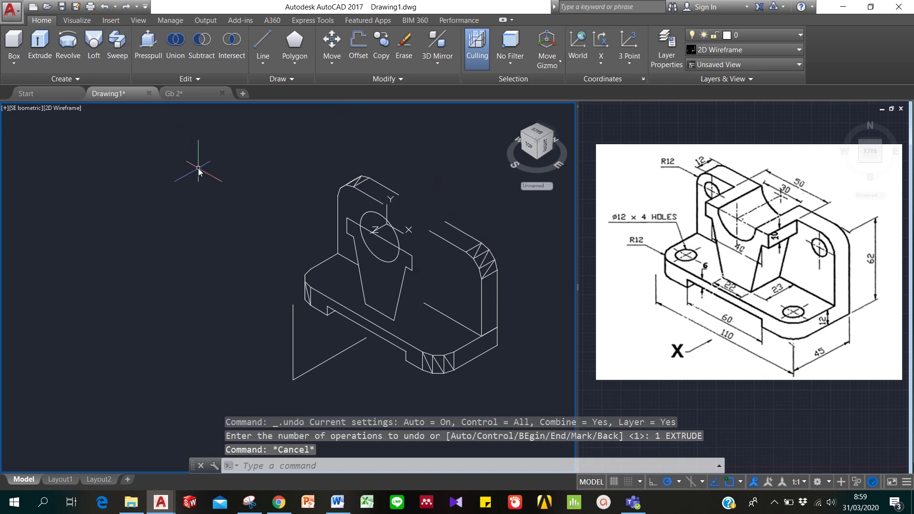
# - Extrude the support profile and the circle together 35 towards the back plate
pyautogui.write('ext')
pyautogui.press('Return')
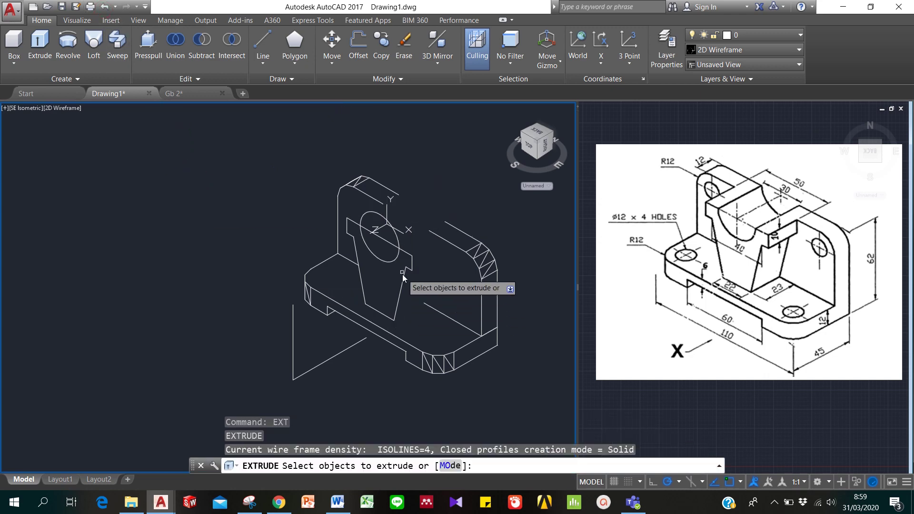
pyautogui.click(407, 257)
pyautogui.click(399, 240)
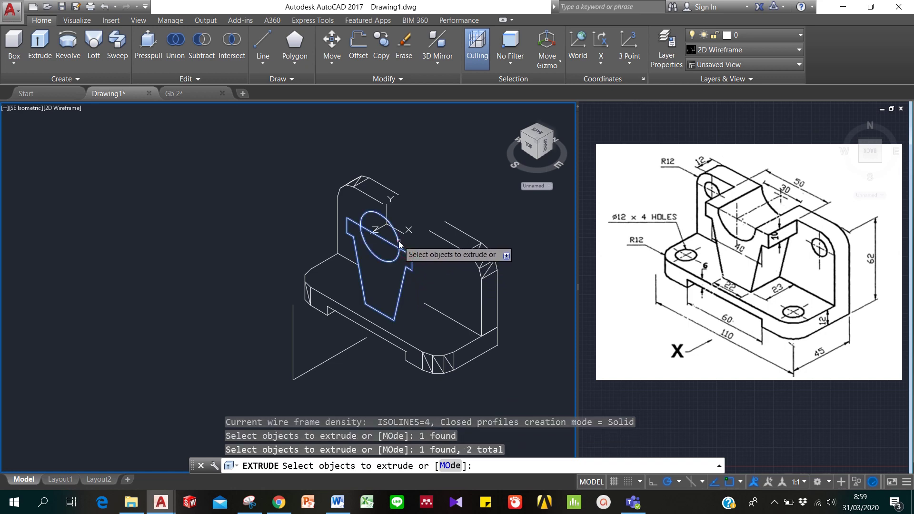
pyautogui.press('Return')
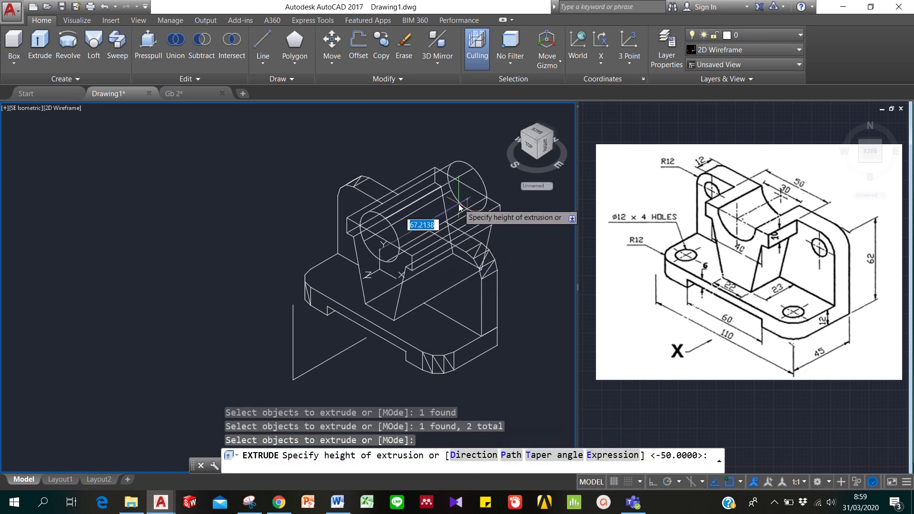
pyautogui.write('35')
pyautogui.press('Return')
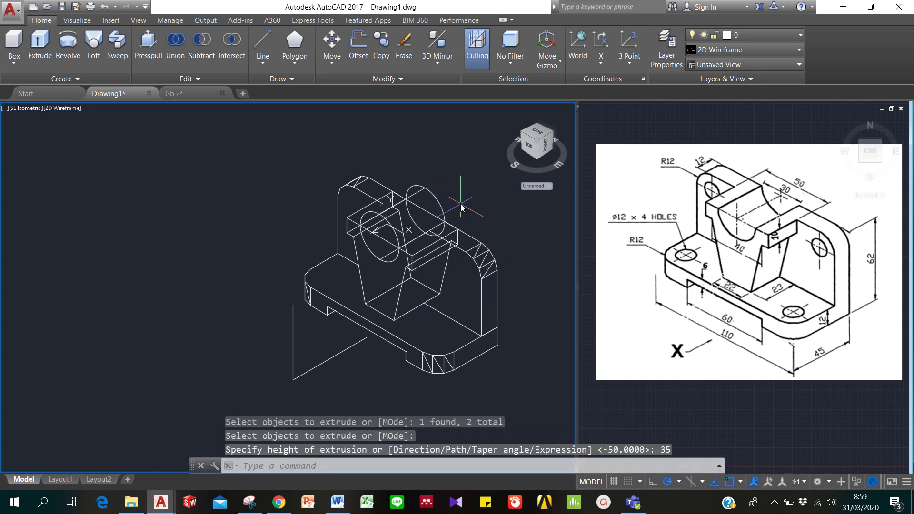
# - Display the model with hidden lines removed to check the extruded support and cylinder against the back plate
pyautogui.press('Escape')
pyautogui.write('hid')
pyautogui.press('Return')
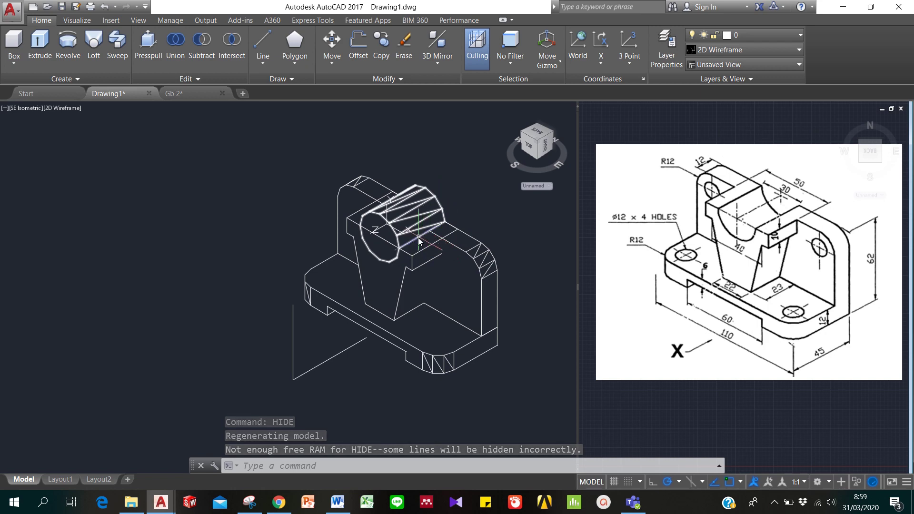
pyautogui.press('Escape')
pyautogui.press('Escape')
pyautogui.press('Escape')
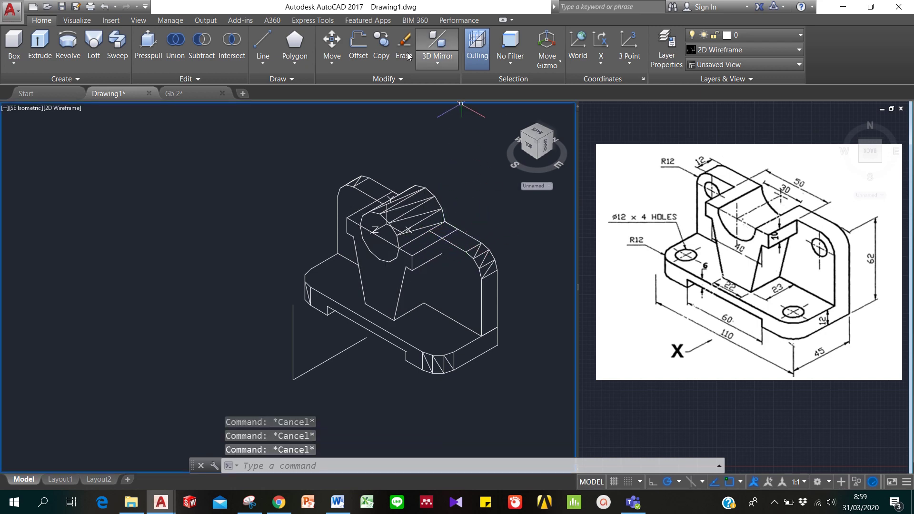
# - Subtract the large cylinder from the support and back plate together to cut the semicircular groove, and display the model with hidden lines removed
pyautogui.click(201, 46)
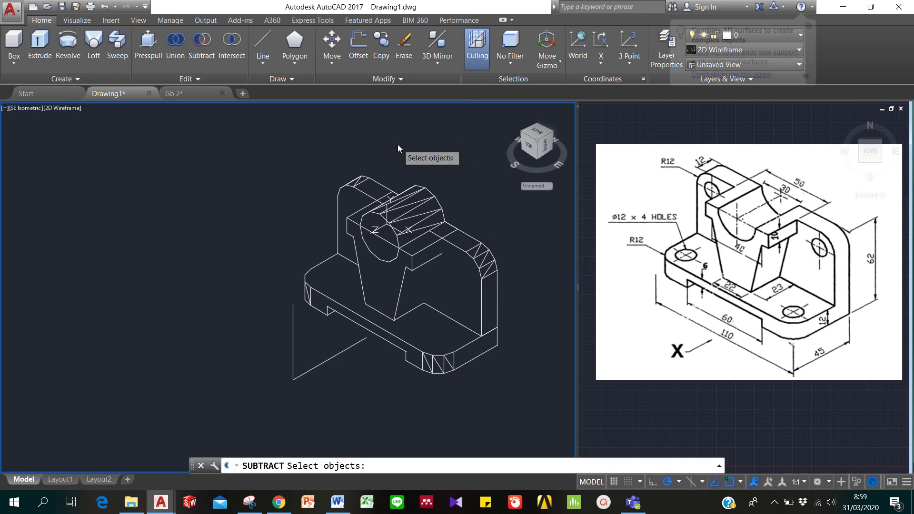
pyautogui.click(407, 271)
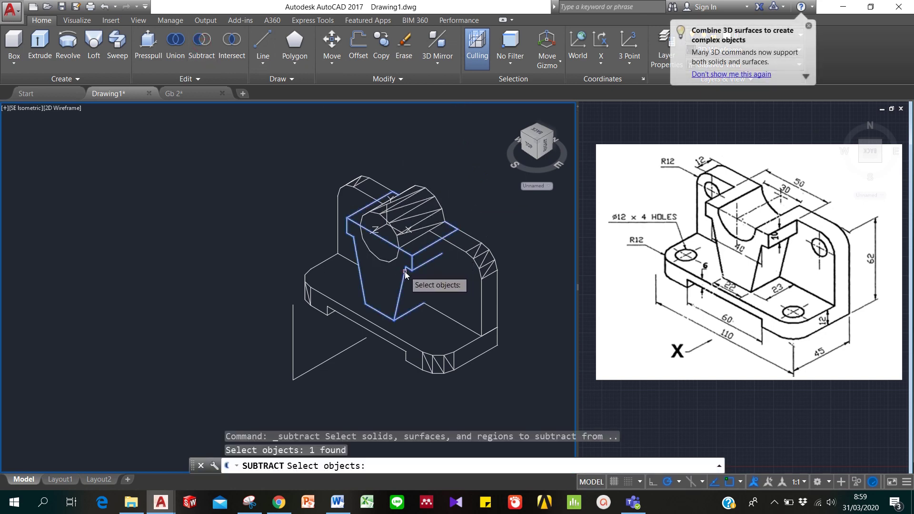
pyautogui.click(466, 249)
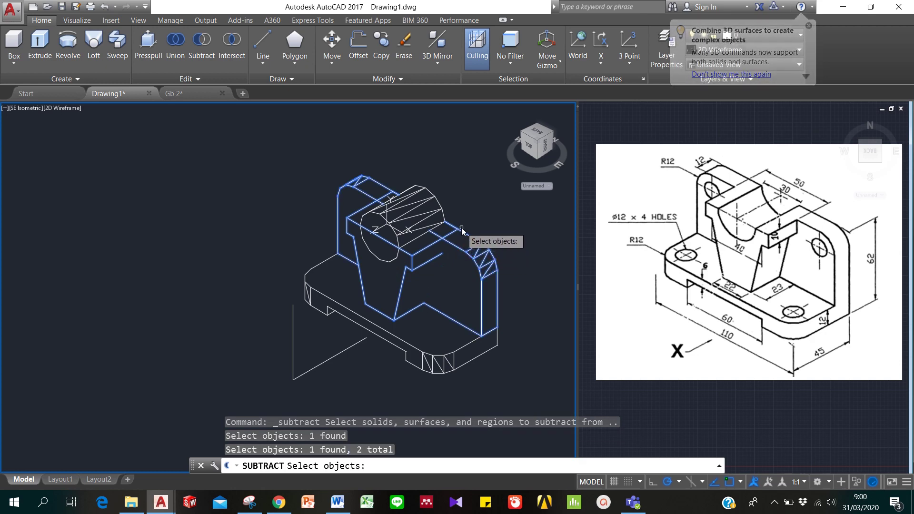
pyautogui.press('Return')
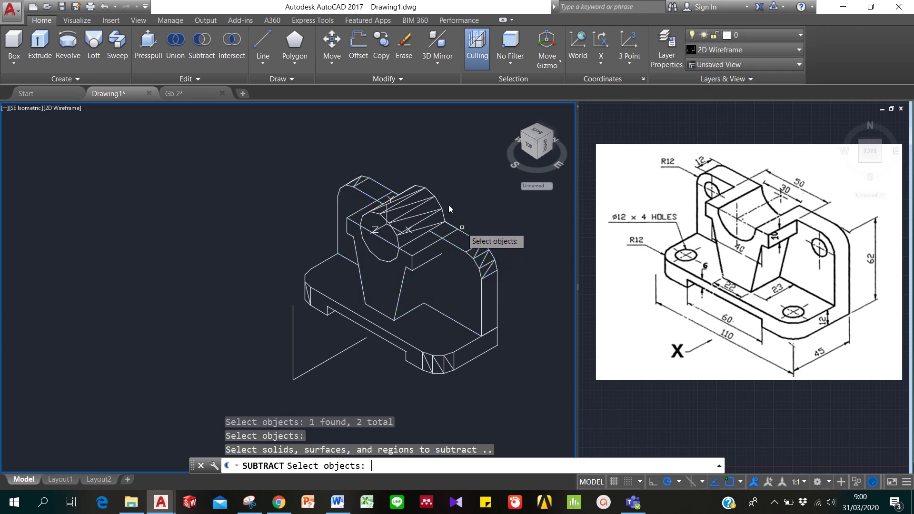
pyautogui.click(381, 215)
pyautogui.press('Return')
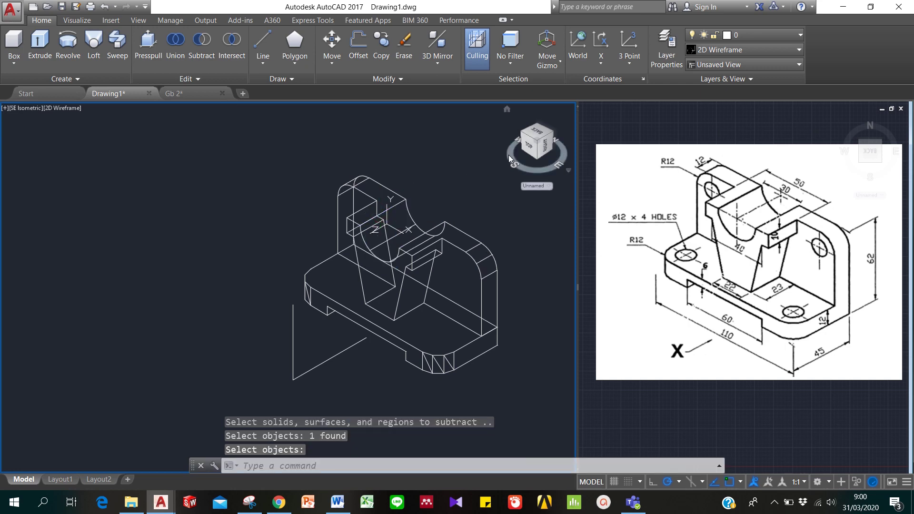
pyautogui.write('hide')
pyautogui.press('Return')
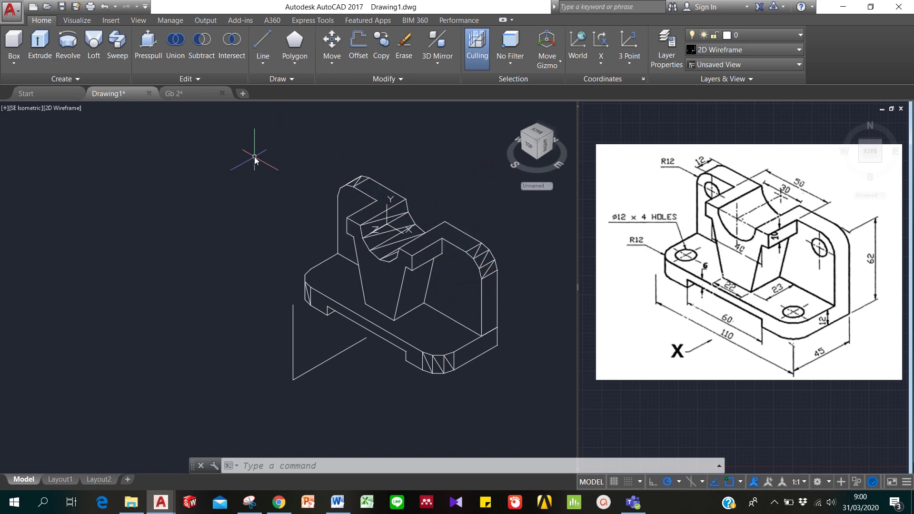
# - Create a cylinder of radius 6 and height 12 through the back plate, centred on its right rounded corner
pyautogui.click(11, 62)
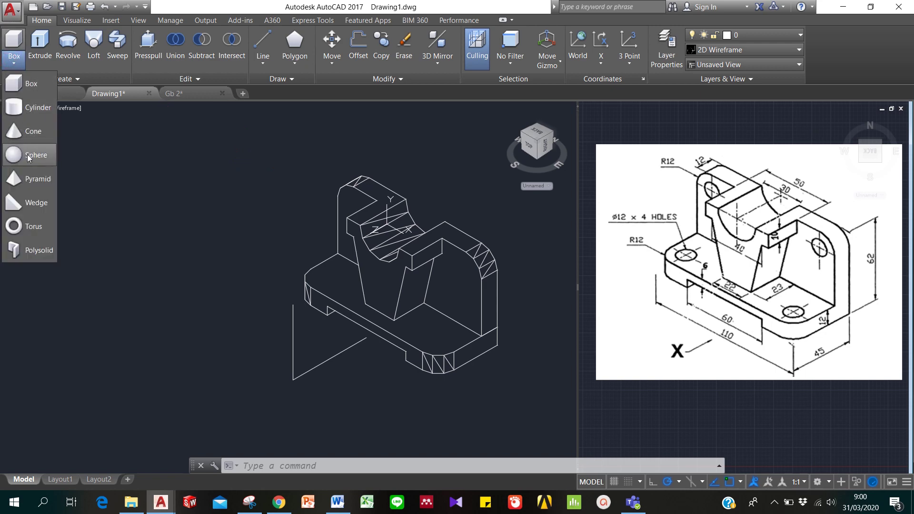
pyautogui.click(28, 109)
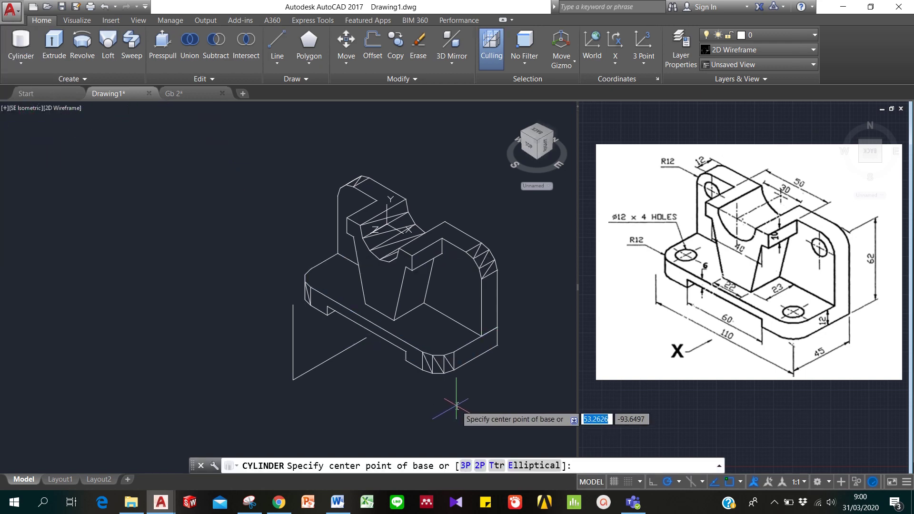
pyautogui.click(466, 271)
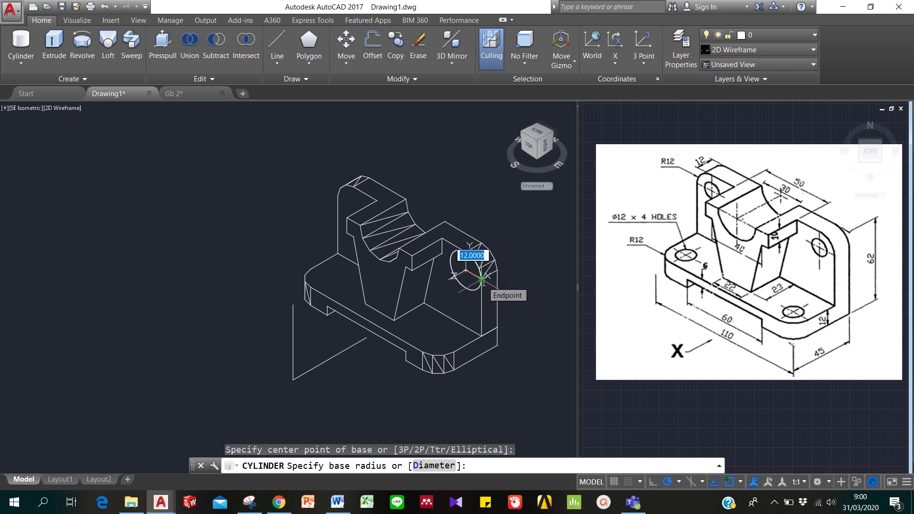
pyautogui.write('6')
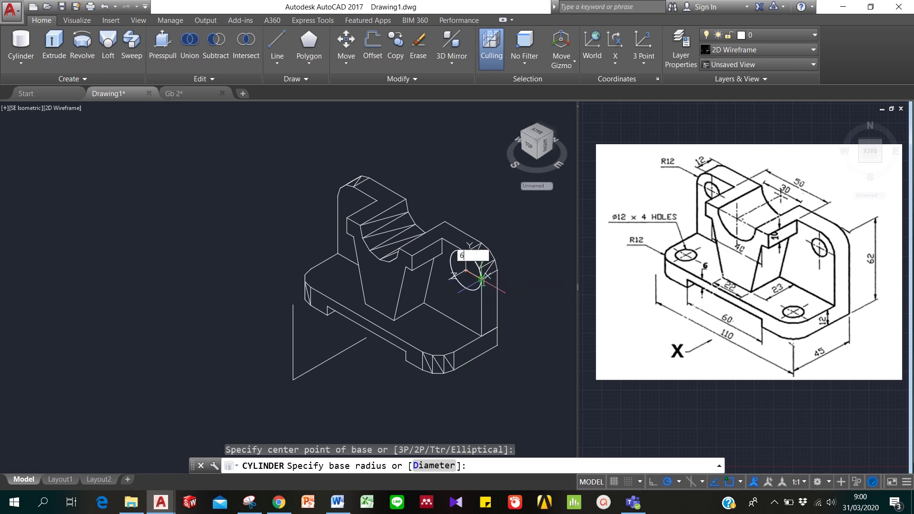
pyautogui.press('Return')
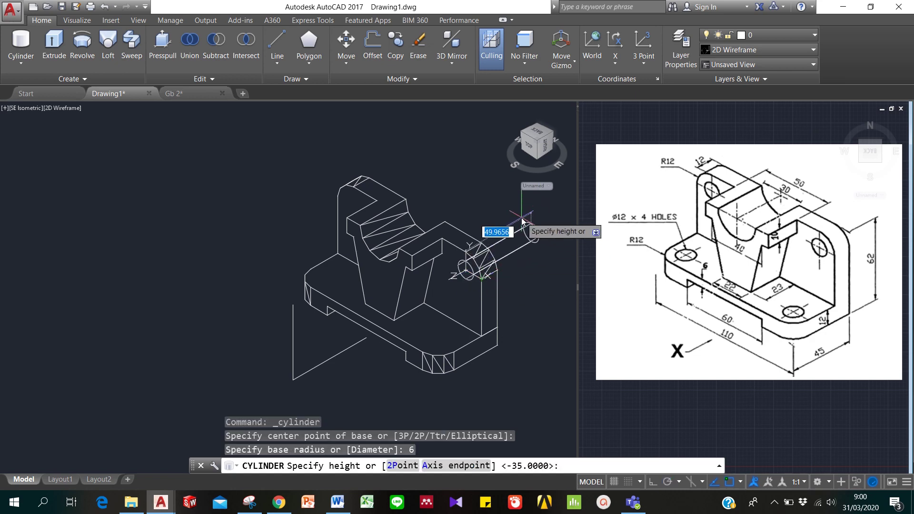
pyautogui.write('1')
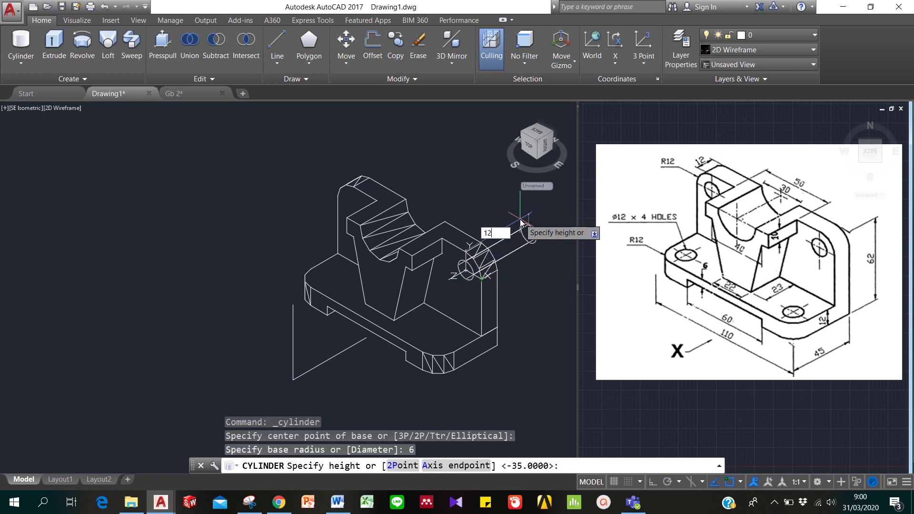
pyautogui.write('2')
pyautogui.press('Return')
pyautogui.press('Return')
pyautogui.press('Escape')
pyautogui.press('Escape')
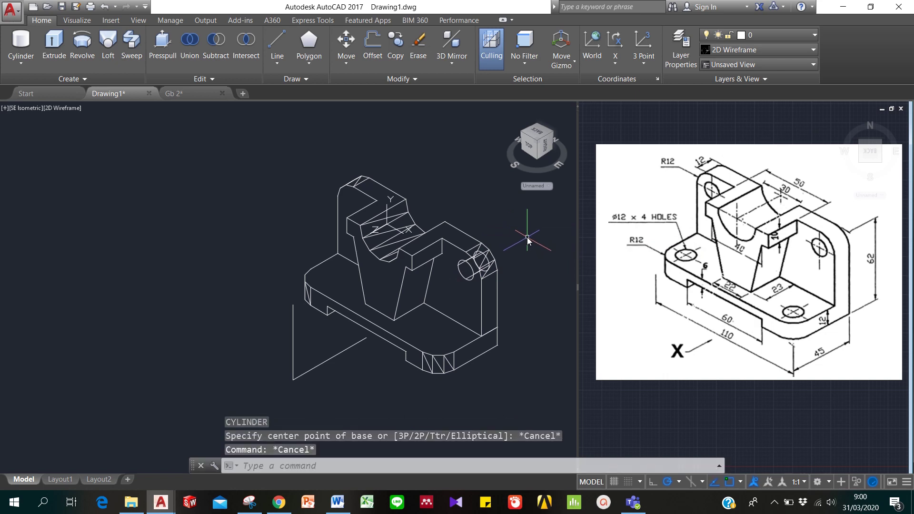
pyautogui.press('Escape')
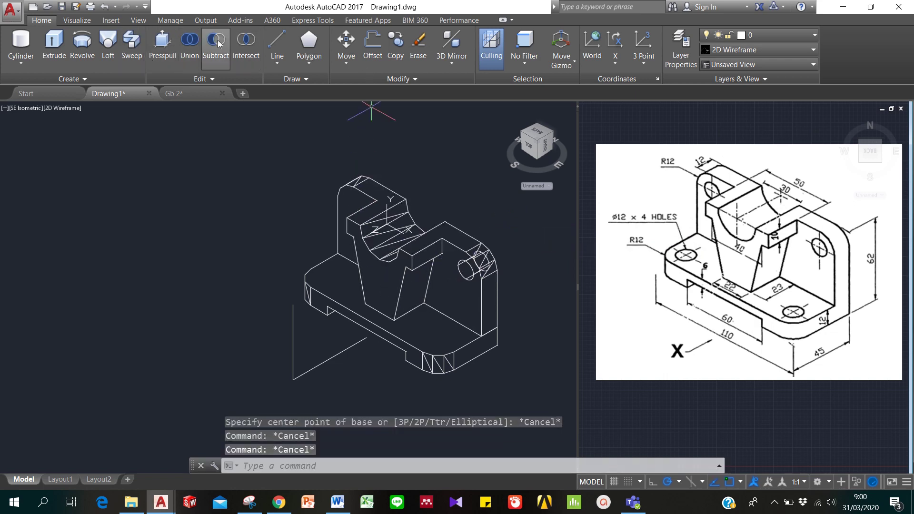
# - Create a matching cylinder of radius 6 and height 12 through the back plate, centred on its left rounded corner
pyautogui.click(25, 45)
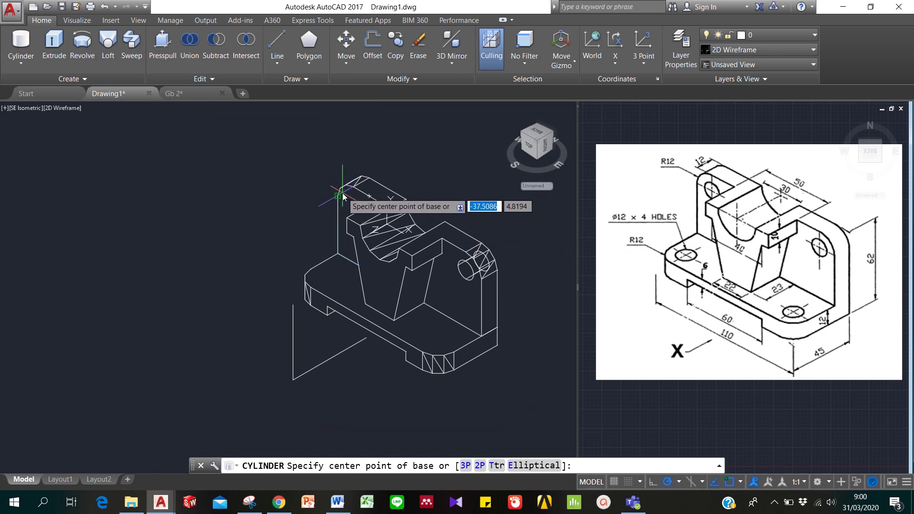
pyautogui.click(353, 204)
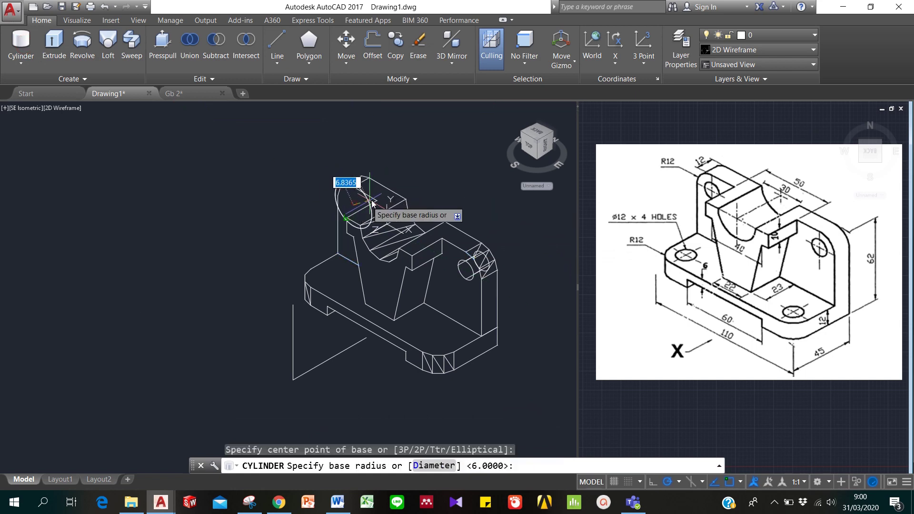
pyautogui.write('6')
pyautogui.press('Return')
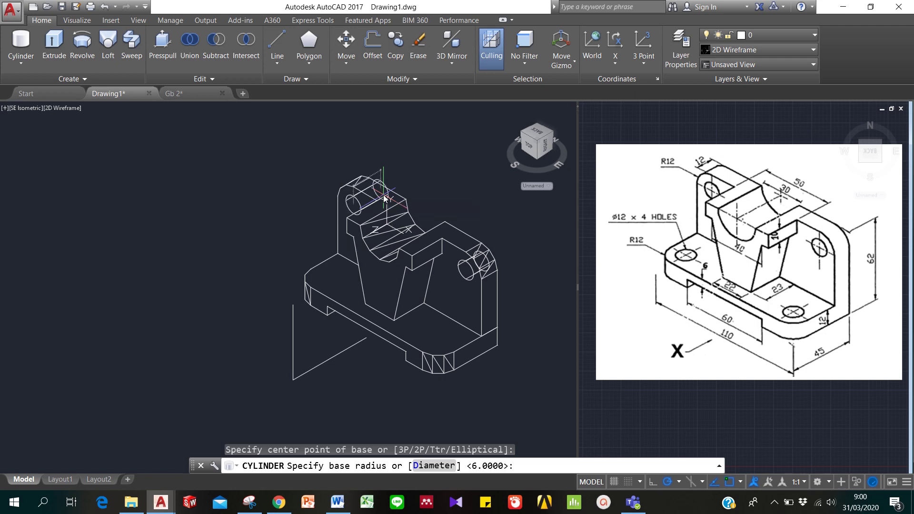
pyautogui.write('12')
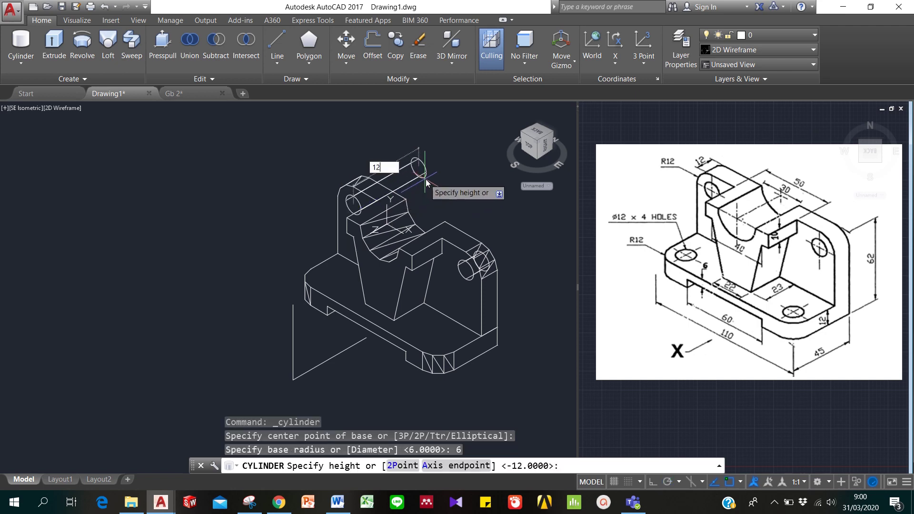
pyautogui.press('Return')
pyautogui.press('Escape')
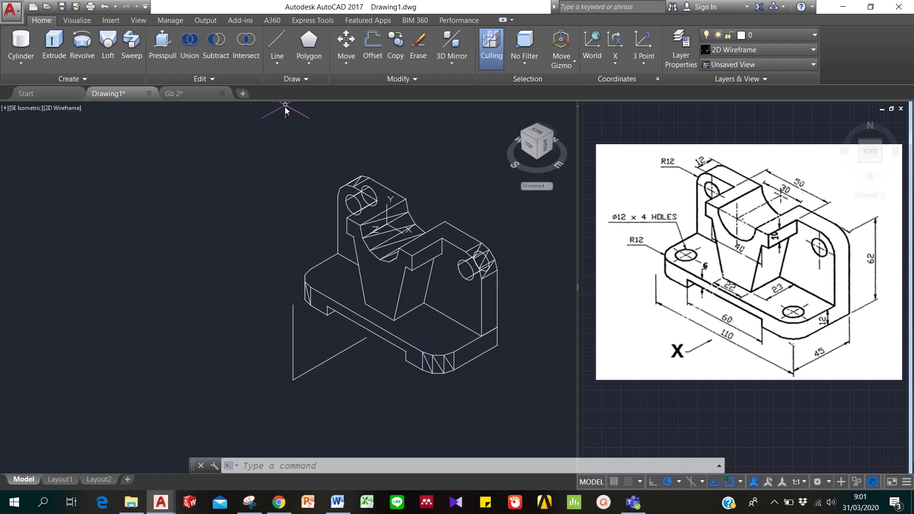
# - Create a cylinder of radius 6 and height 12 down through the base, centred on its right front rounded corner
pyautogui.click(21, 43)
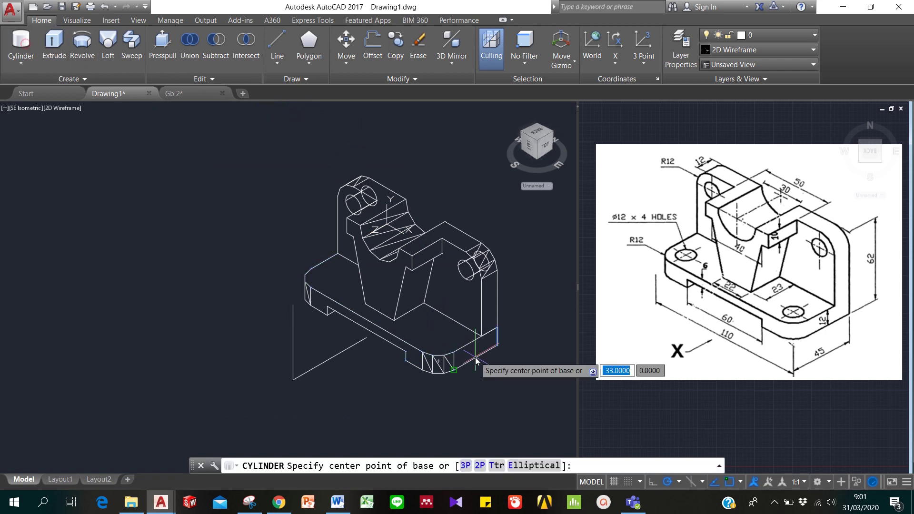
pyautogui.click(436, 346)
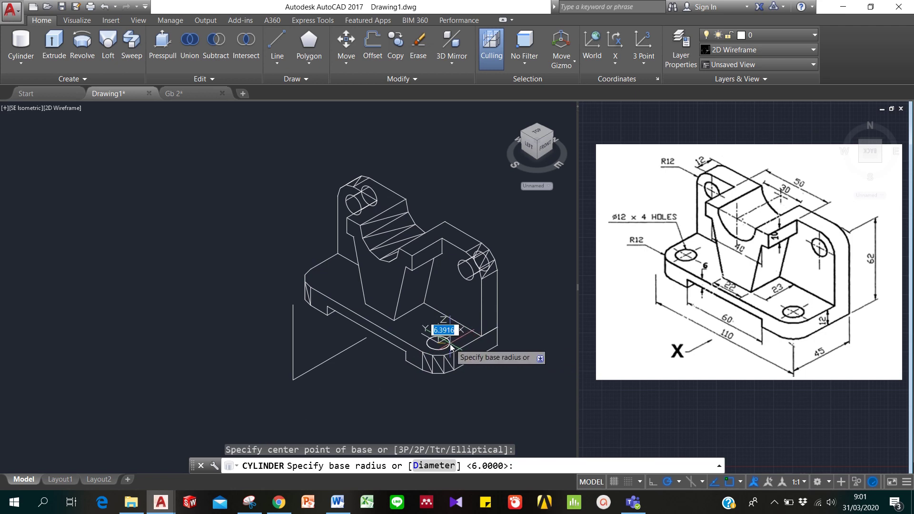
pyautogui.write('6')
pyautogui.press('Return')
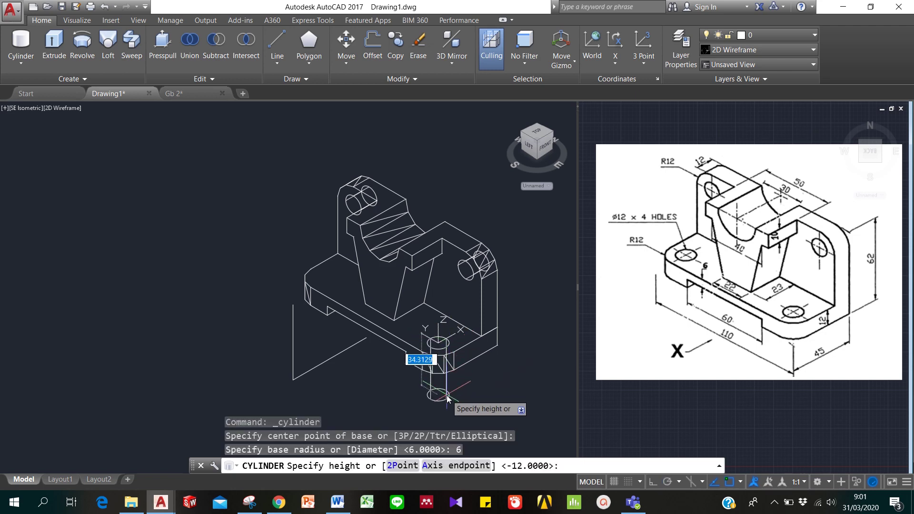
pyautogui.write('12')
pyautogui.press('Return')
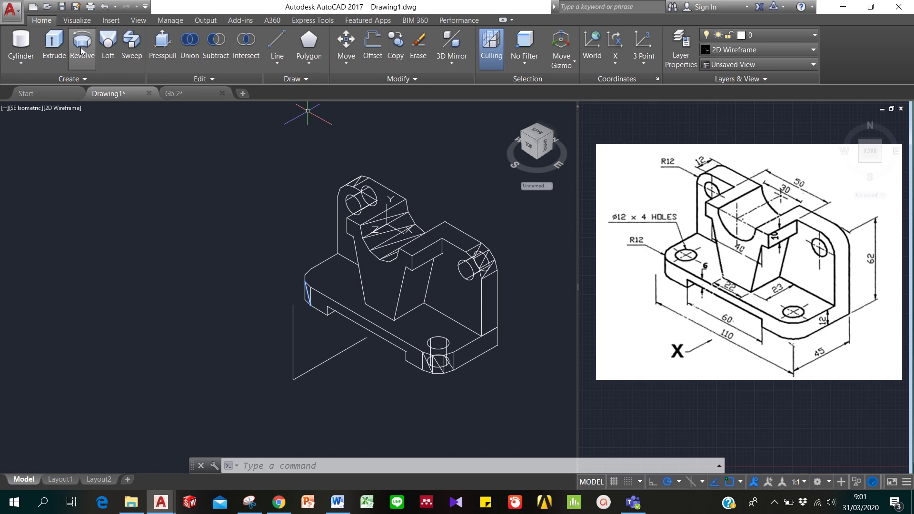
pyautogui.click(21, 44)
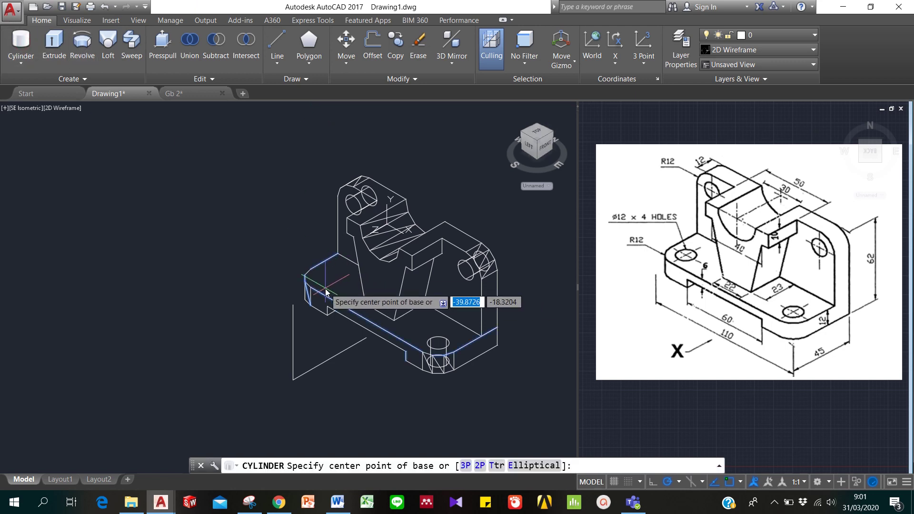
pyautogui.press('Escape')
pyautogui.press('Escape')
pyautogui.press('Escape')
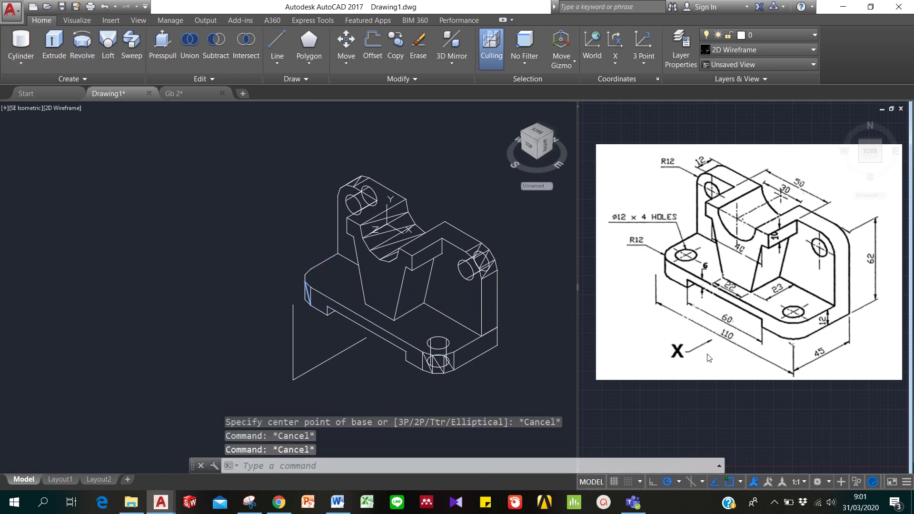
# - Copy the base cylinder from its top centre to the centre of the base's left front rounded corner
pyautogui.write('co')
pyautogui.press('Return')
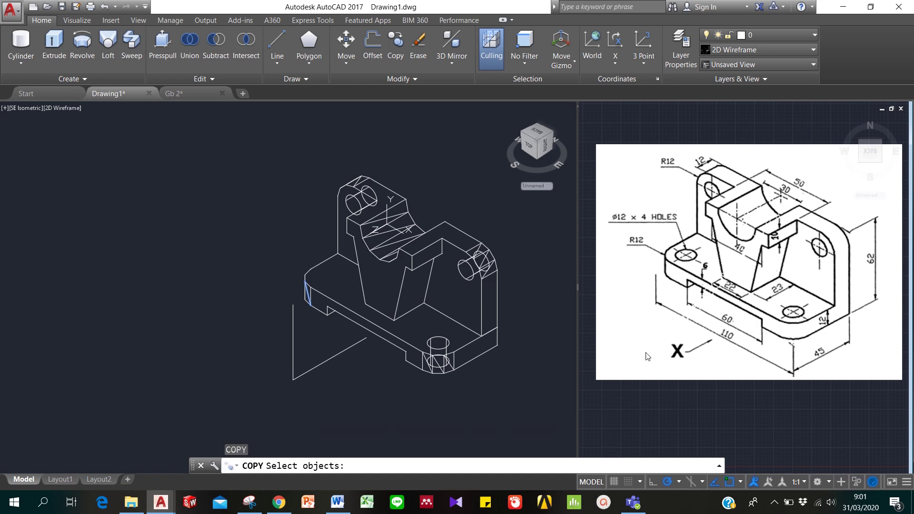
pyautogui.click(435, 351)
pyautogui.press('Return')
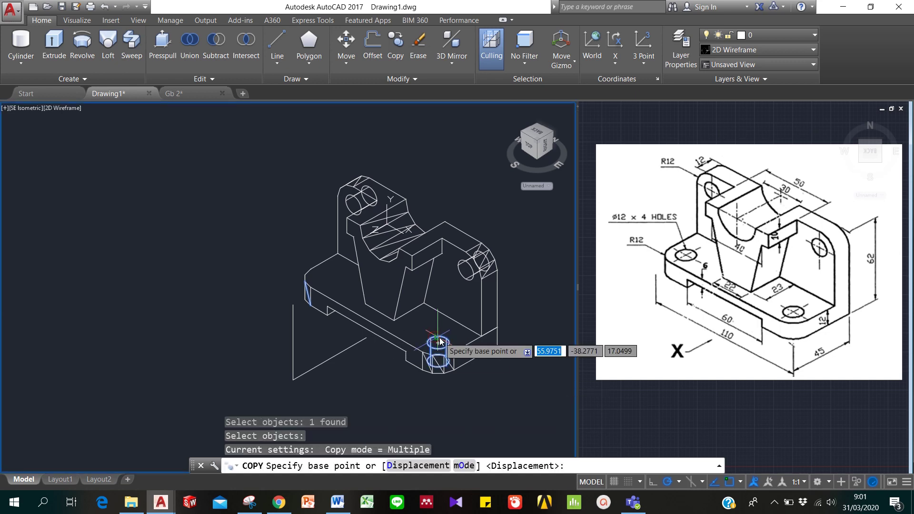
pyautogui.click(438, 342)
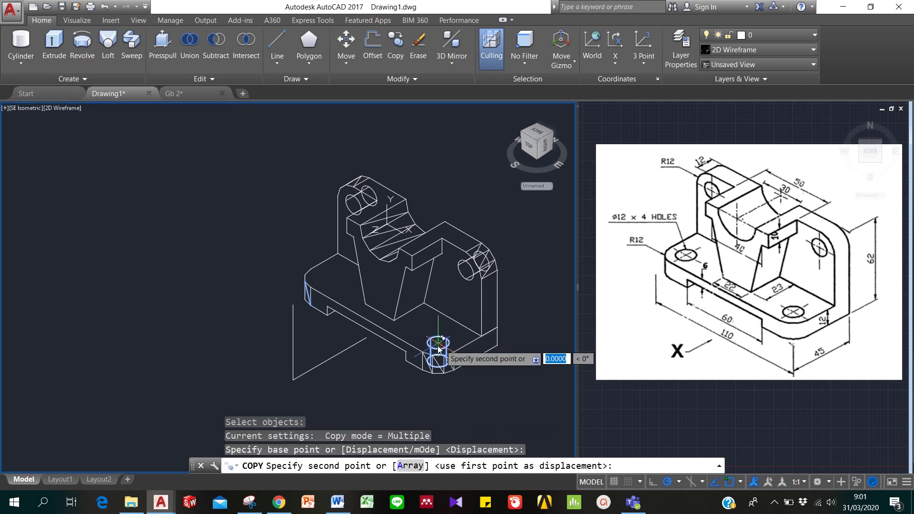
pyautogui.click(327, 280)
pyautogui.press('Escape')
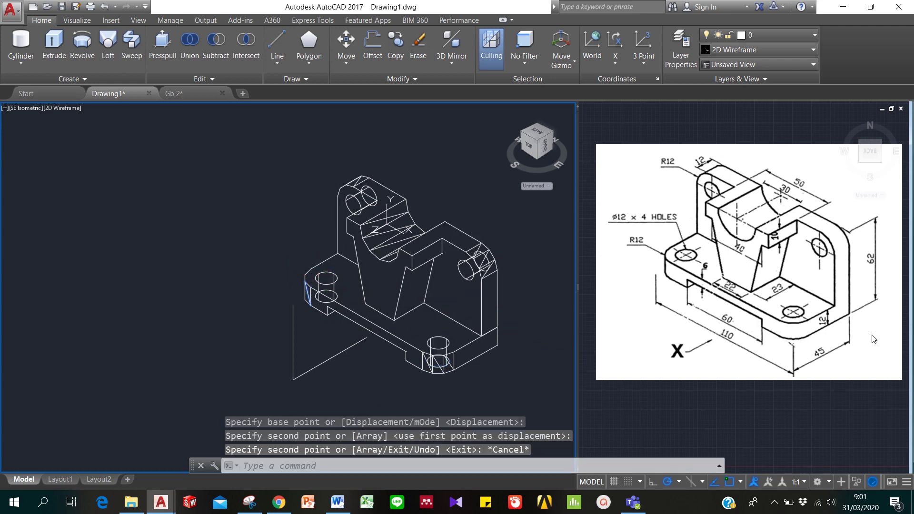
pyautogui.write('E')
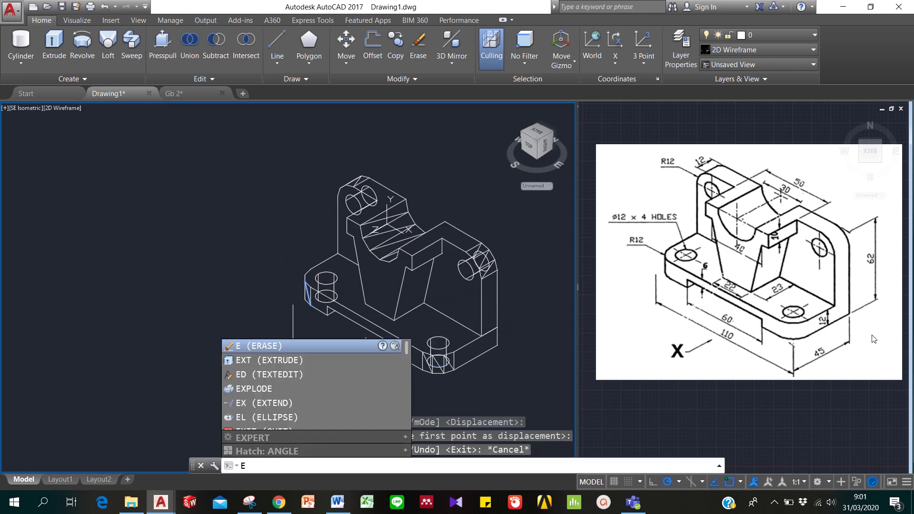
pyautogui.press('Escape')
pyautogui.press('Escape')
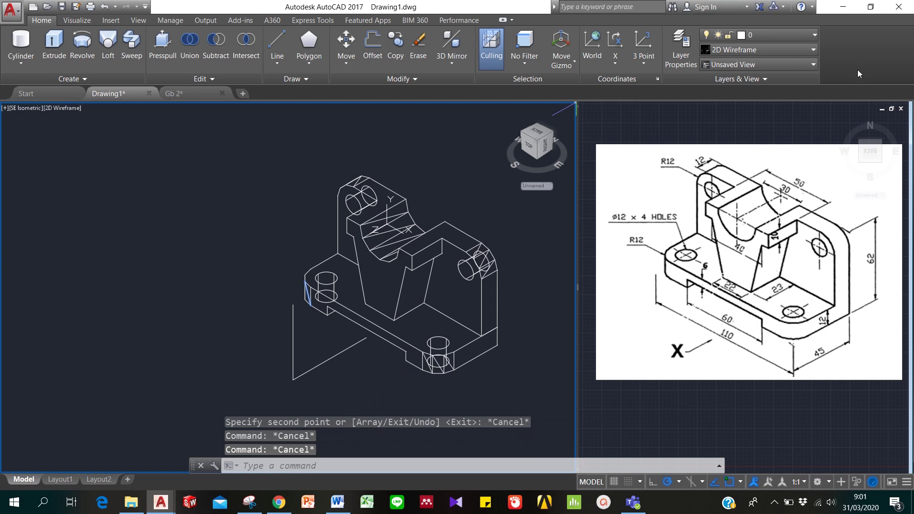
# - Subtract all four radius-6 cylinders from the base and back plate solids to cut the holes
pyautogui.click(215, 46)
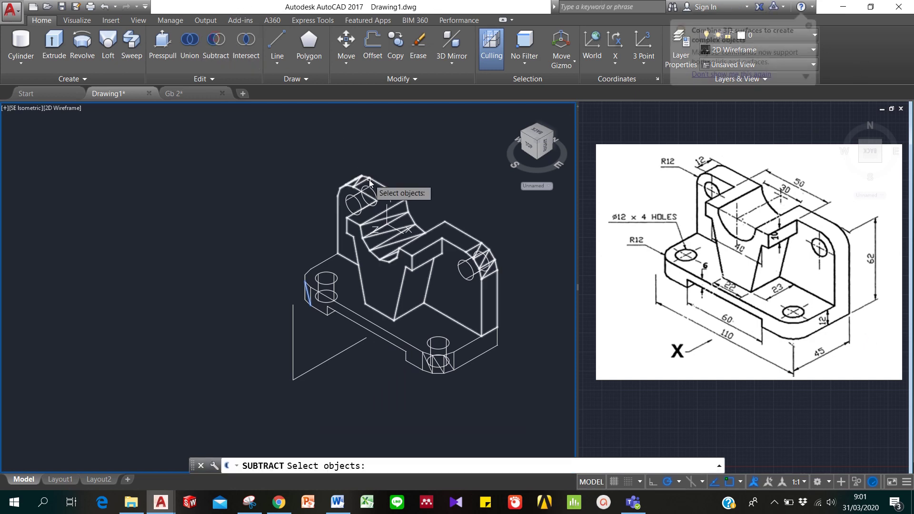
pyautogui.click(354, 192)
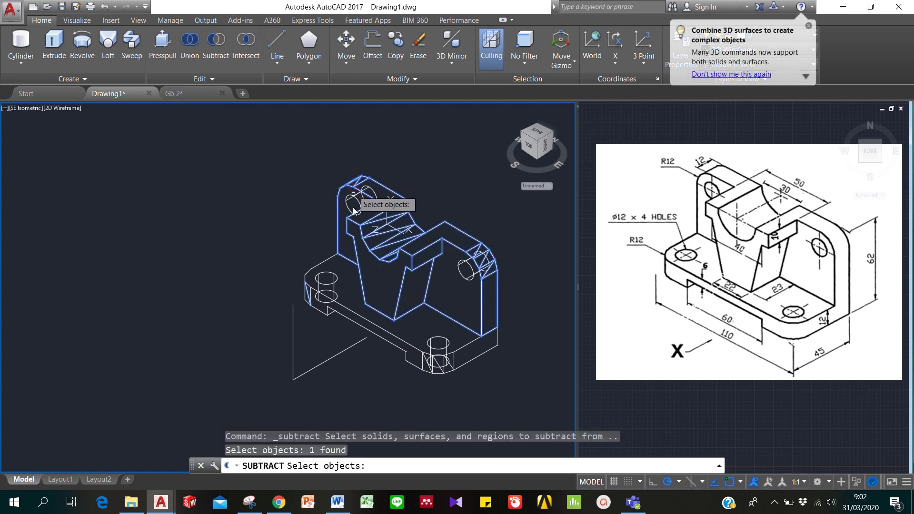
pyautogui.click(345, 308)
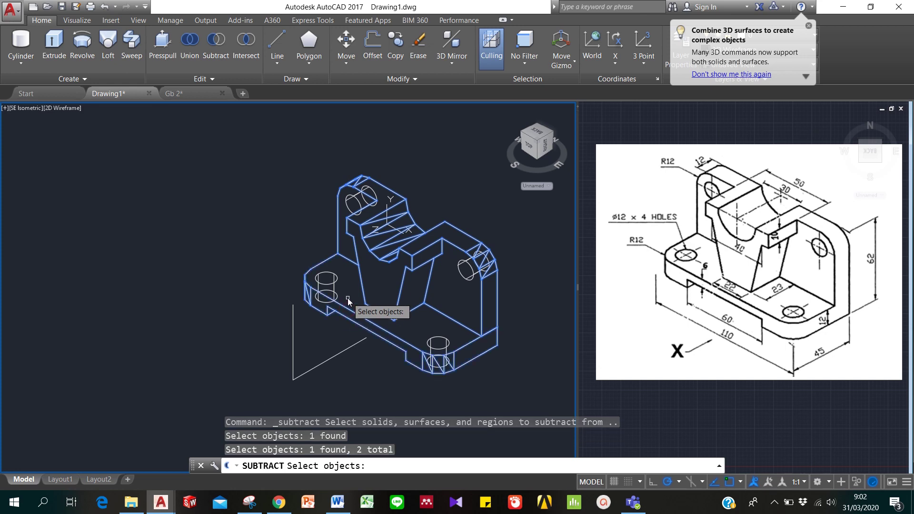
pyautogui.press('Return')
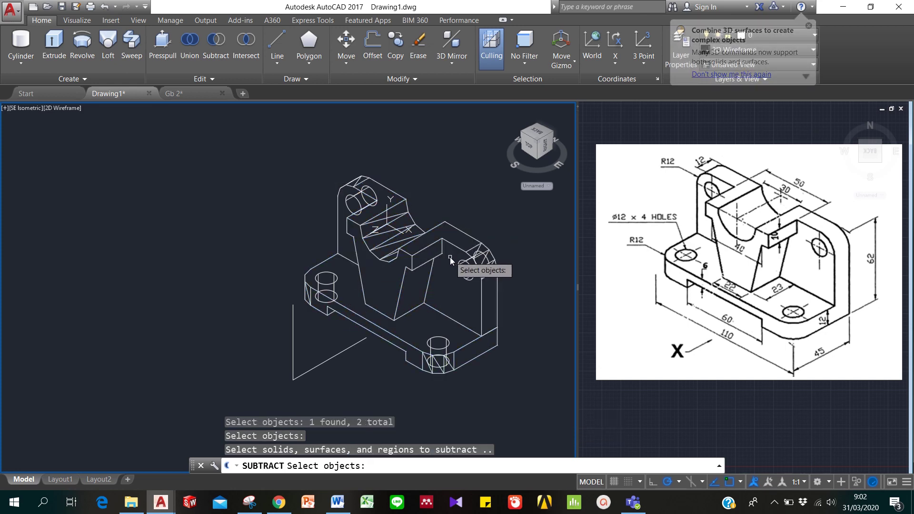
pyautogui.click(464, 265)
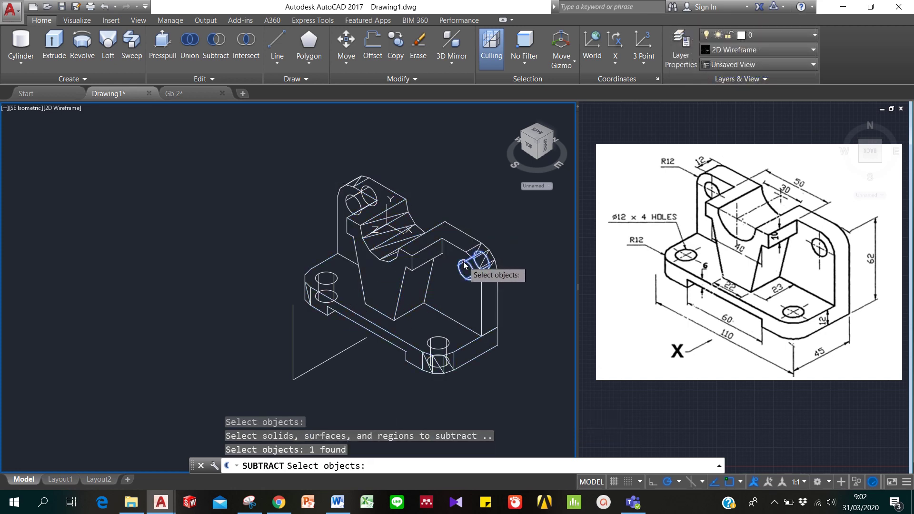
pyautogui.click(348, 196)
pyautogui.click(330, 284)
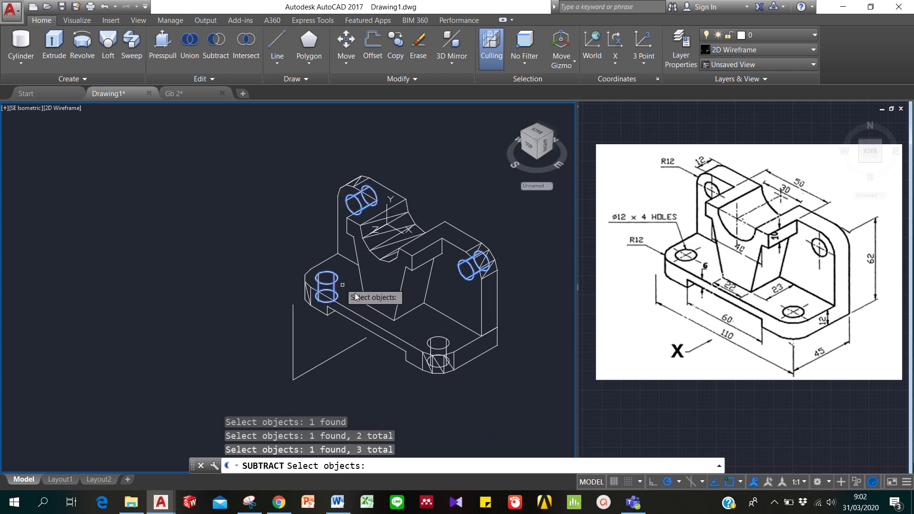
pyautogui.click(448, 346)
pyautogui.press('Return')
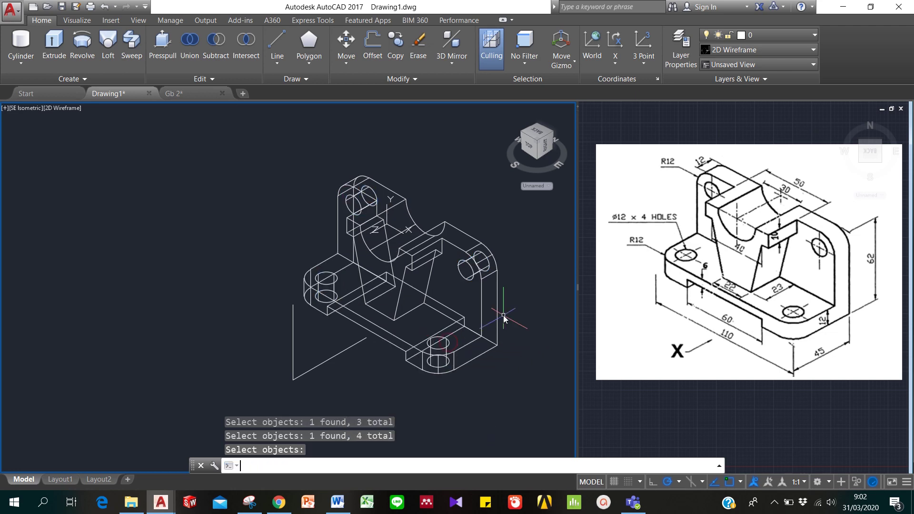
# - Display the bracket with its hidden lines removed using the HIDE command
pyautogui.write('hide')
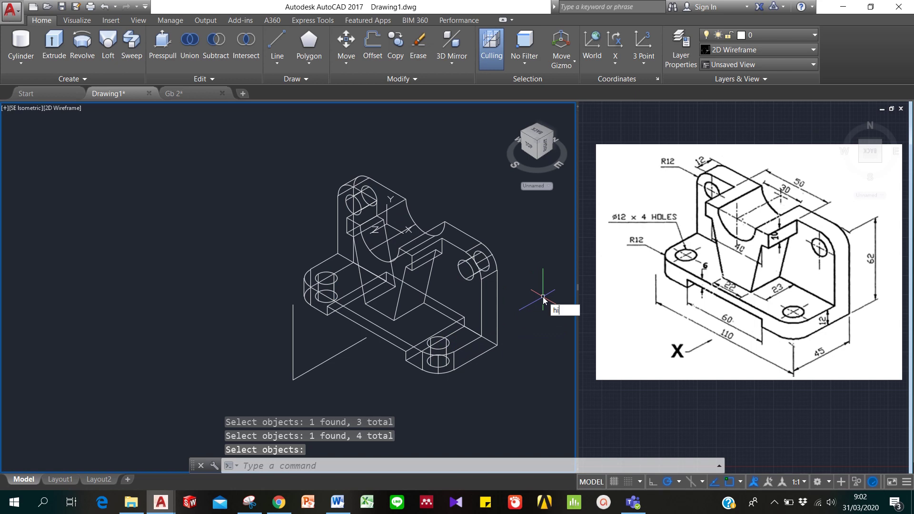
pyautogui.press('Return')
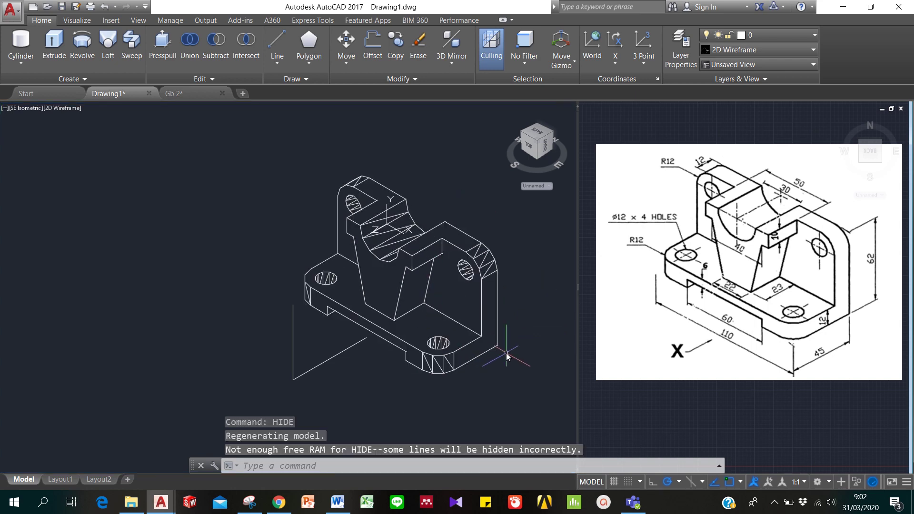
pyautogui.press('Escape')
pyautogui.press('Escape')
pyautogui.press('Escape')
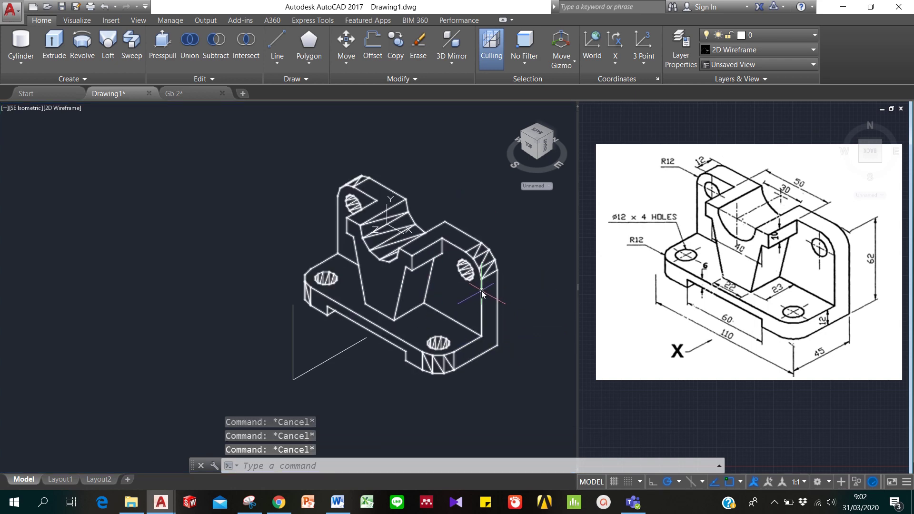
pyautogui.press('Escape')
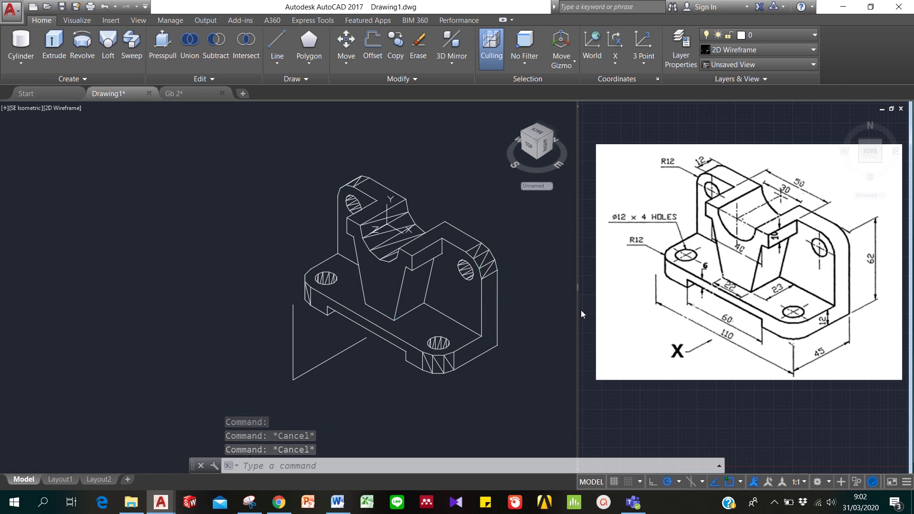
# - Erase the two leftover construction lines in front of the base and switch the workspace to Drafting & Annotation
pyautogui.click(336, 401)
pyautogui.click(280, 366)
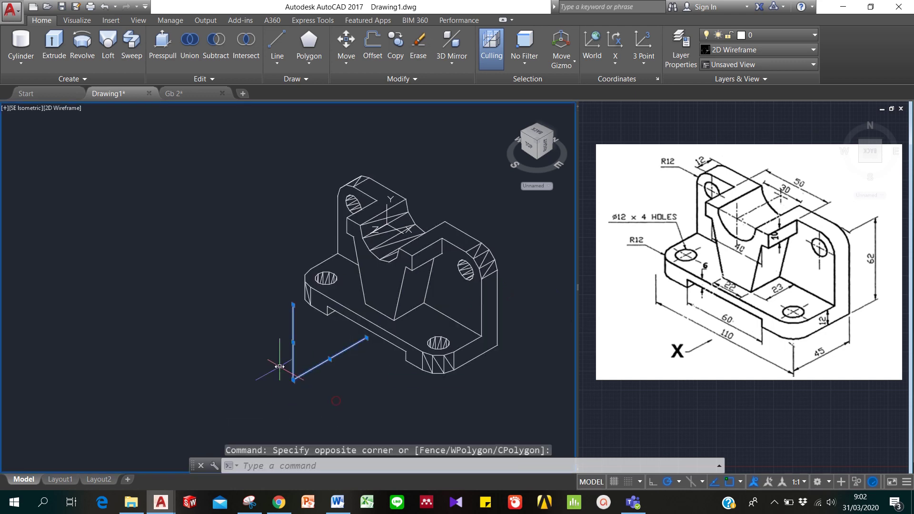
pyautogui.press('Delete')
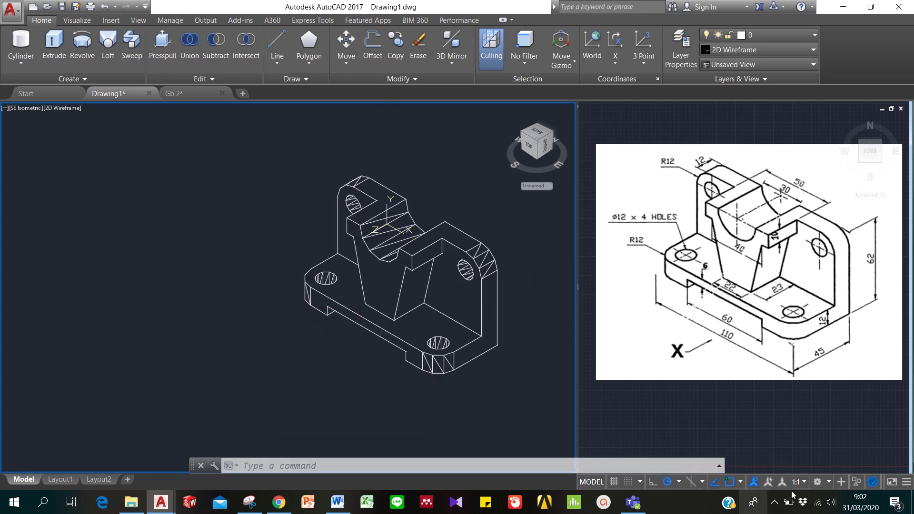
pyautogui.click(826, 482)
pyautogui.click(838, 432)
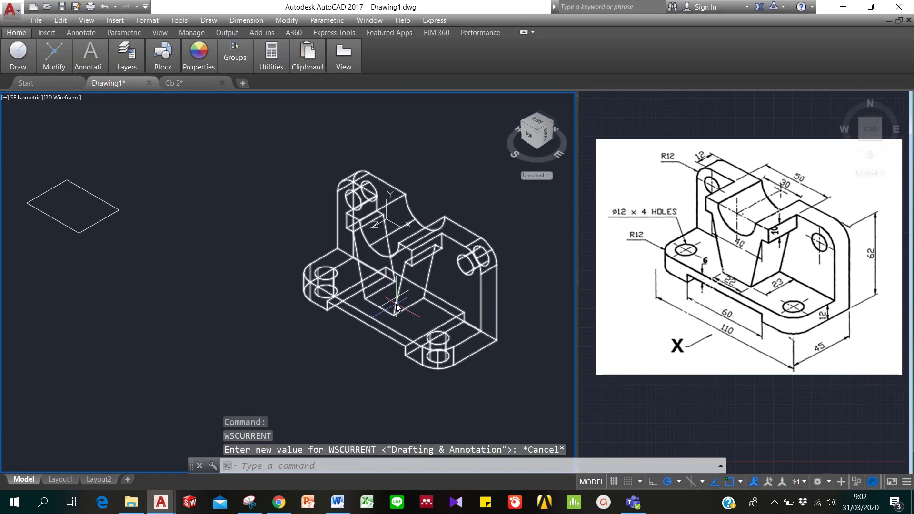
# - Try to place a linear dimension along the length of the underside slot at the base's front edge
pyautogui.click(231, 20)
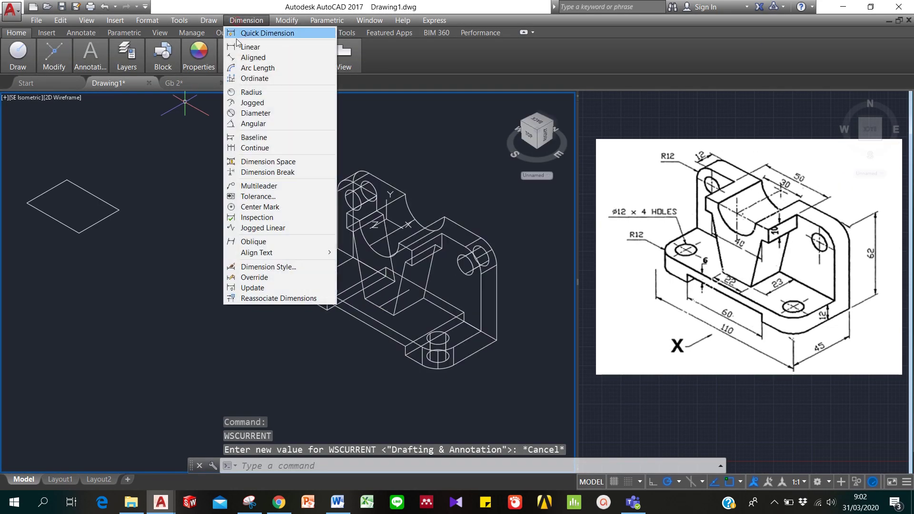
pyautogui.click(247, 44)
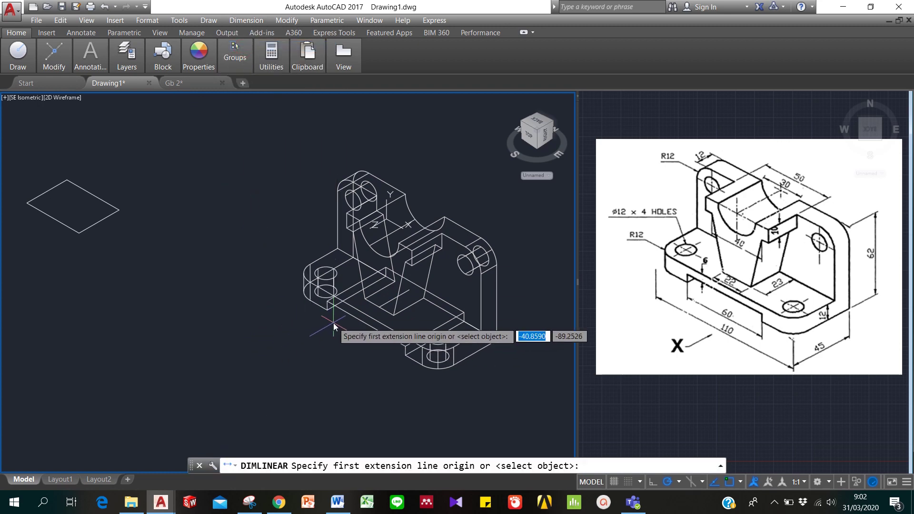
pyautogui.click(327, 310)
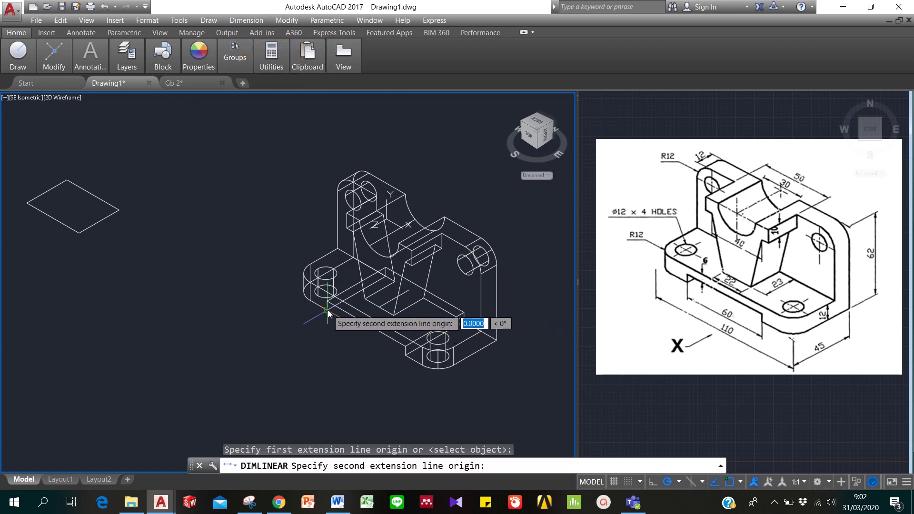
pyautogui.click(406, 355)
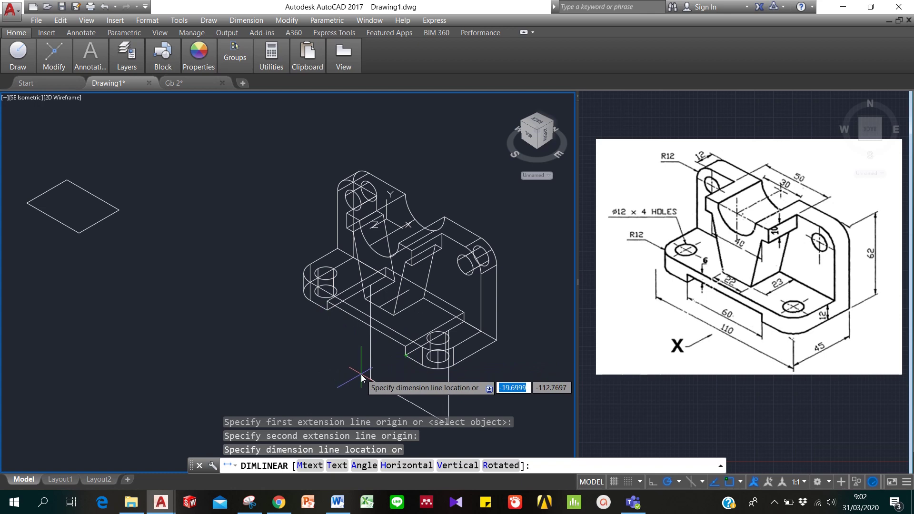
pyautogui.click(412, 394)
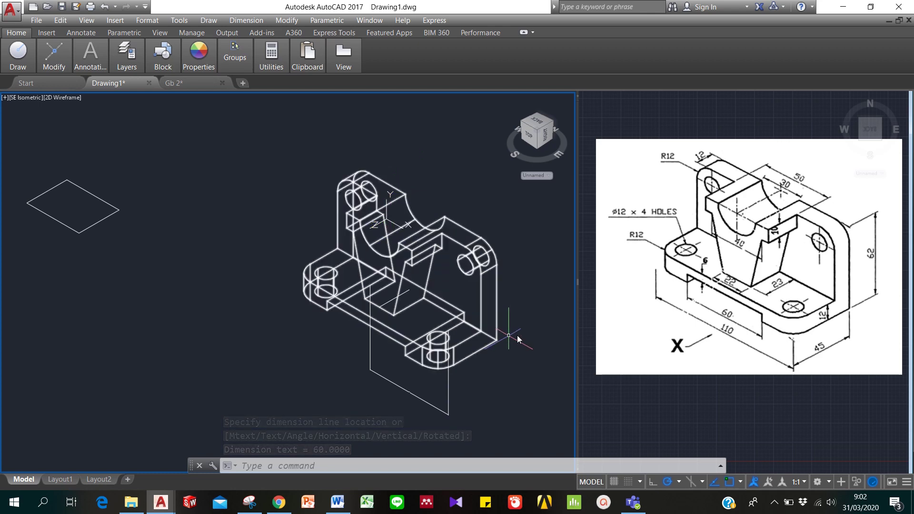
# - Try to set the UCS origin on the base's front lower edge with the X axis along that edge
pyautogui.write('ucs')
pyautogui.press('Return')
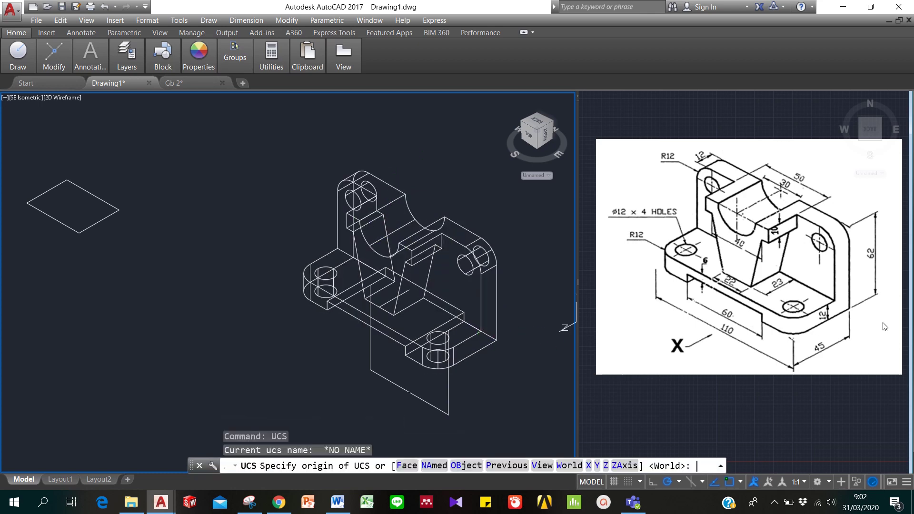
pyautogui.click(365, 326)
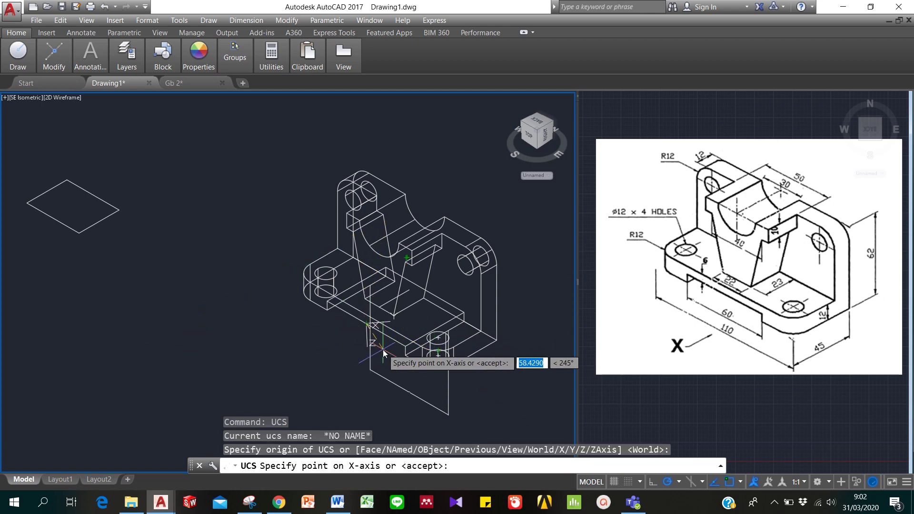
pyautogui.click(390, 339)
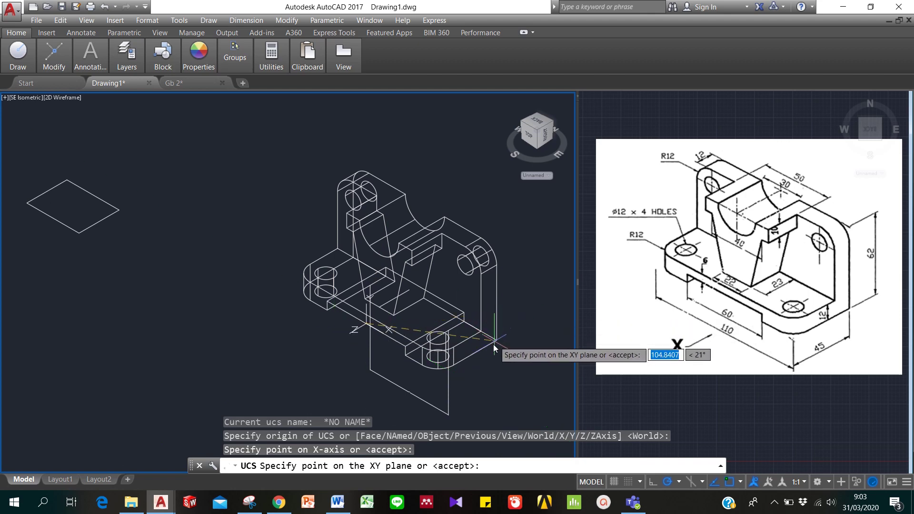
pyautogui.click(388, 337)
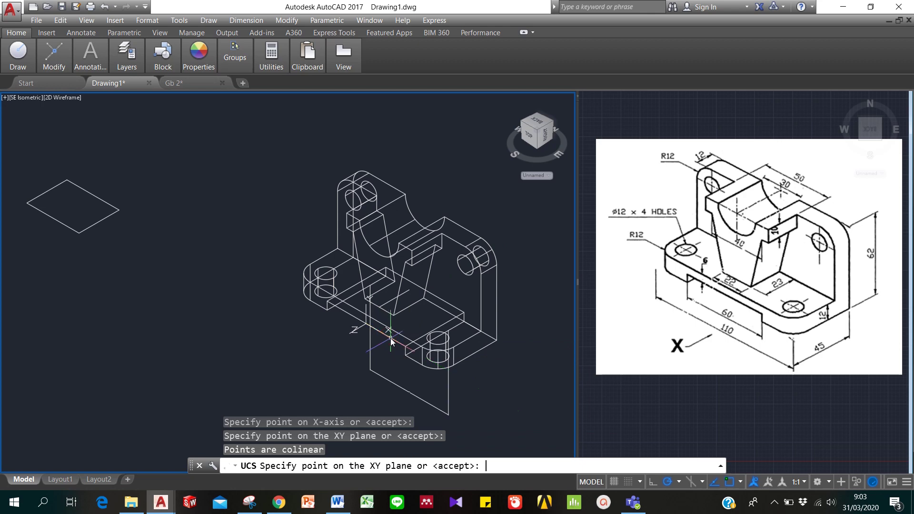
pyautogui.press('Return')
# - Reset the user coordinate system to World
pyautogui.press('Return')
pyautogui.press('Return')
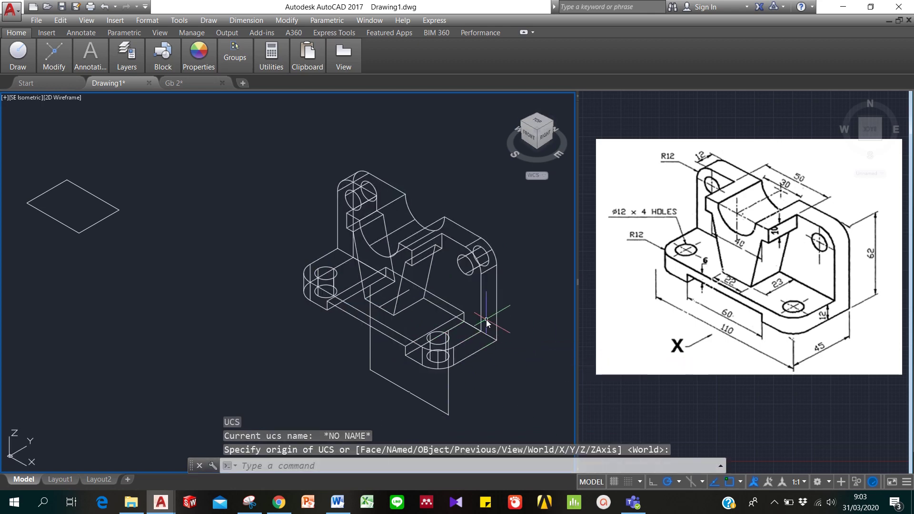
pyautogui.press('Escape')
pyautogui.press('Escape')
pyautogui.press('Escape')
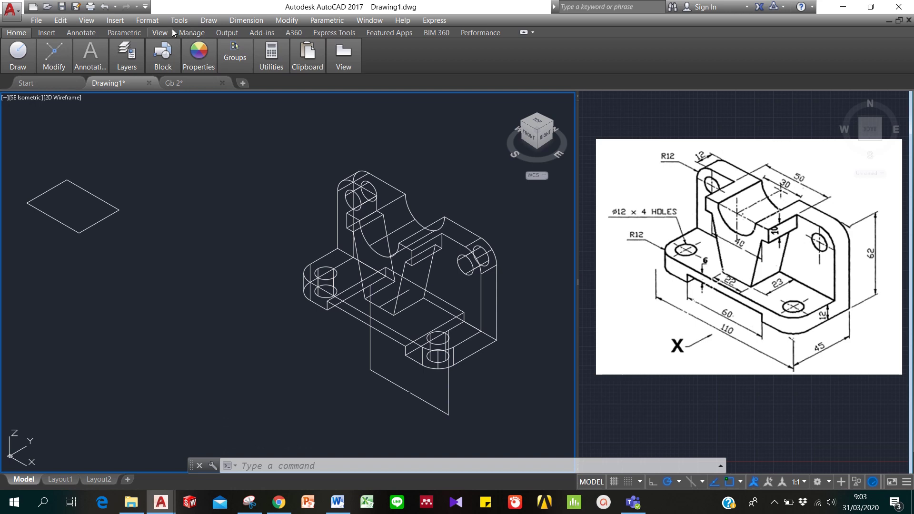
pyautogui.click(246, 20)
pyautogui.click(246, 47)
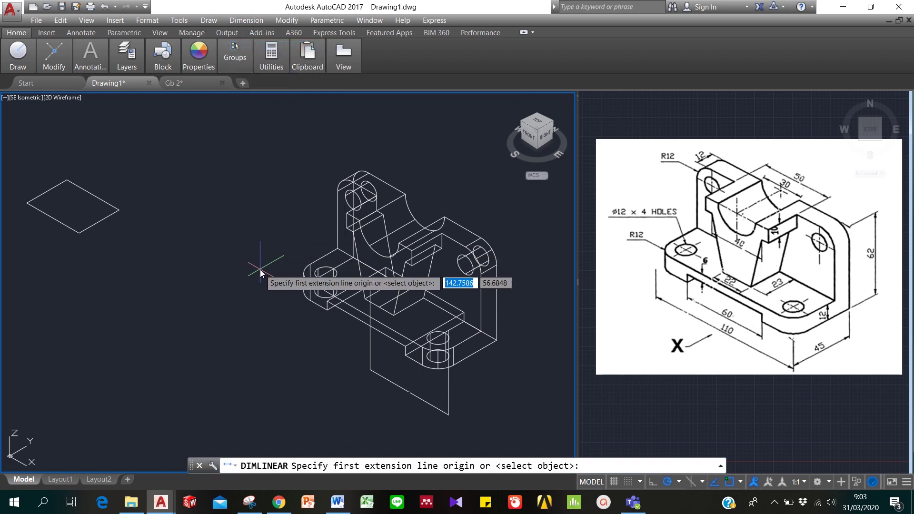
pyautogui.press('Escape')
pyautogui.press('Escape')
pyautogui.press('Escape')
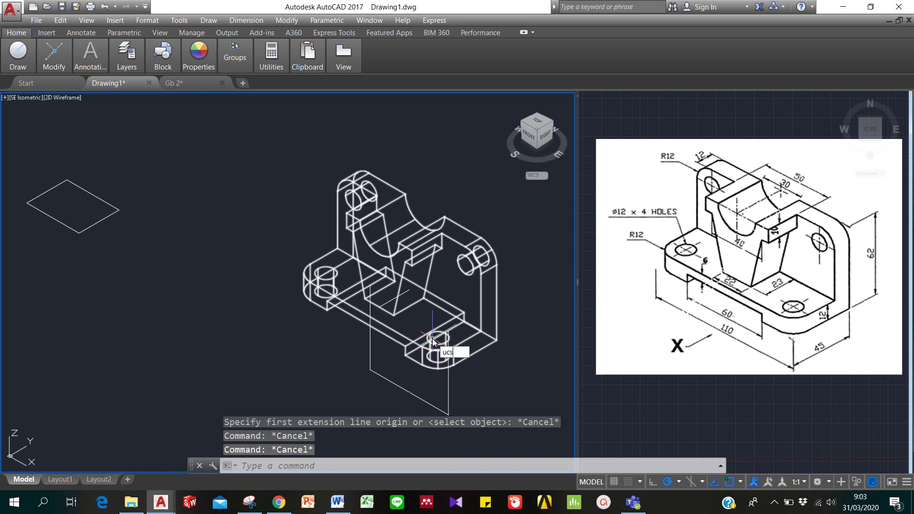
# - Move the UCS origin to the left lower front corner of the underside slot, keeping the World axis directions
pyautogui.write('ucs')
pyautogui.press('Return')
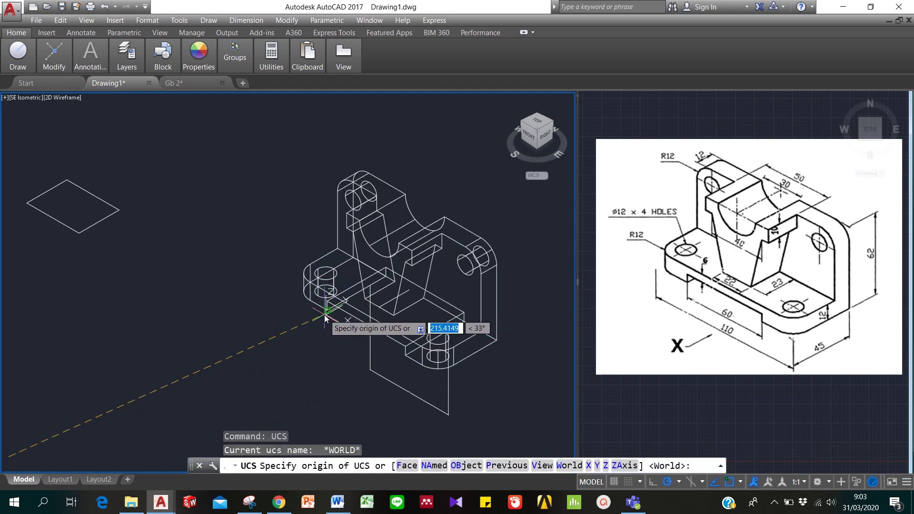
pyautogui.click(325, 314)
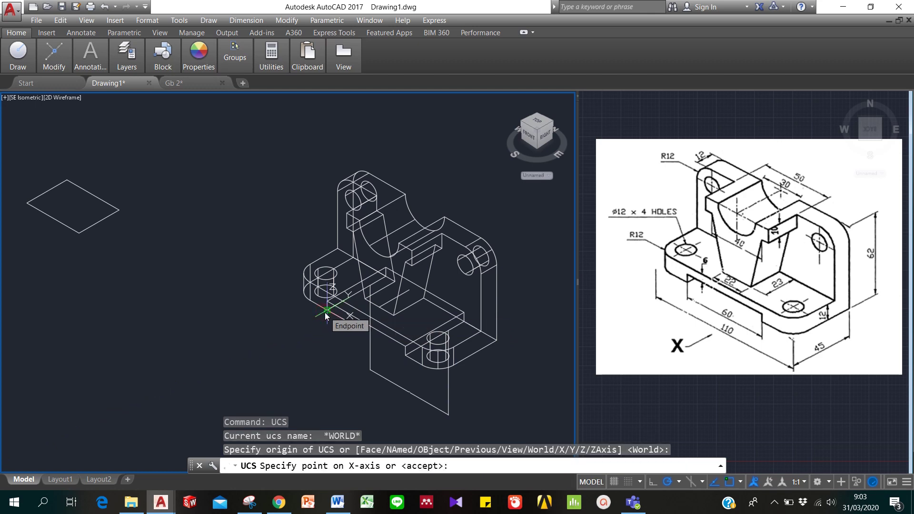
pyautogui.press('Return')
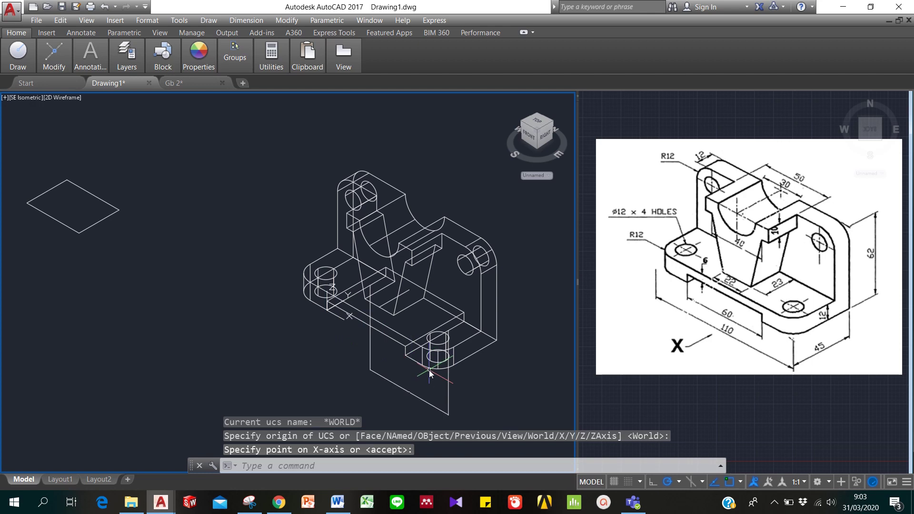
# - Delete the misplaced linear dimension of the underside slot
pyautogui.click(425, 392)
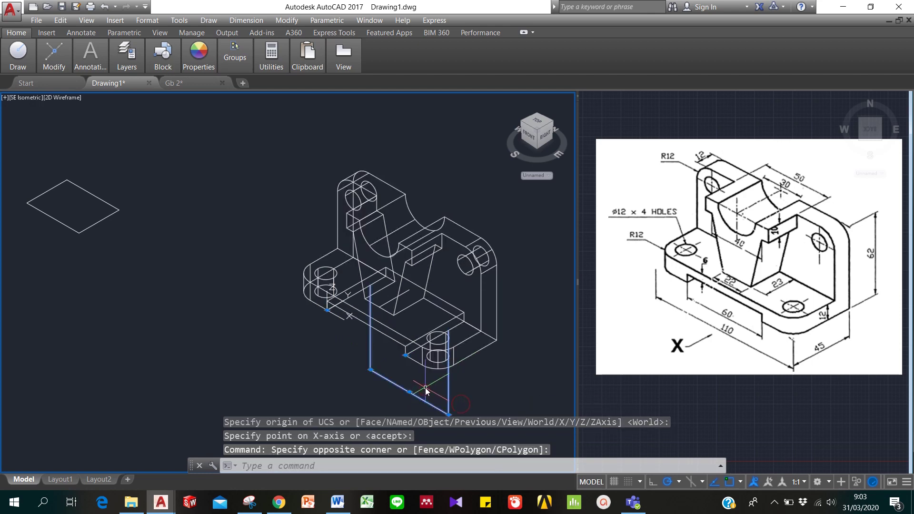
pyautogui.press('Delete')
# - Add a linear dimension for the underside slot's length between its front lower corners, with the dimension line in front of the base
pyautogui.click(246, 20)
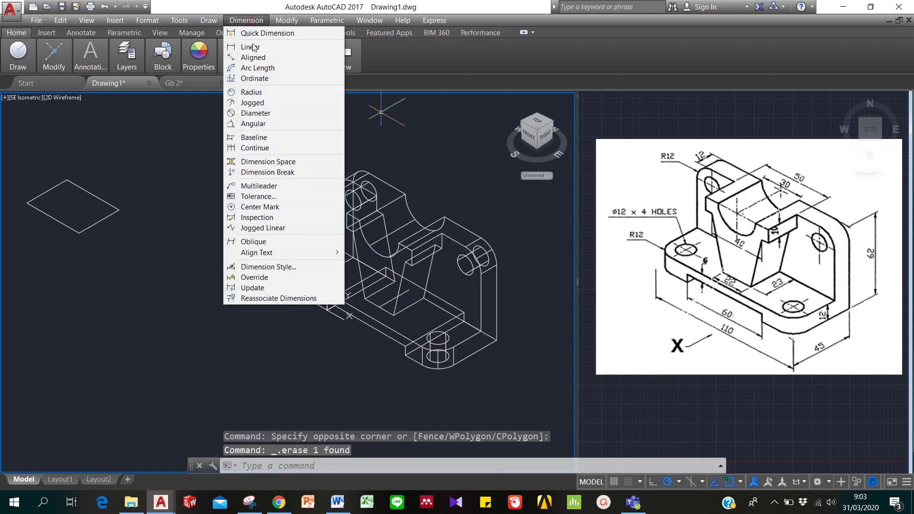
pyautogui.click(251, 47)
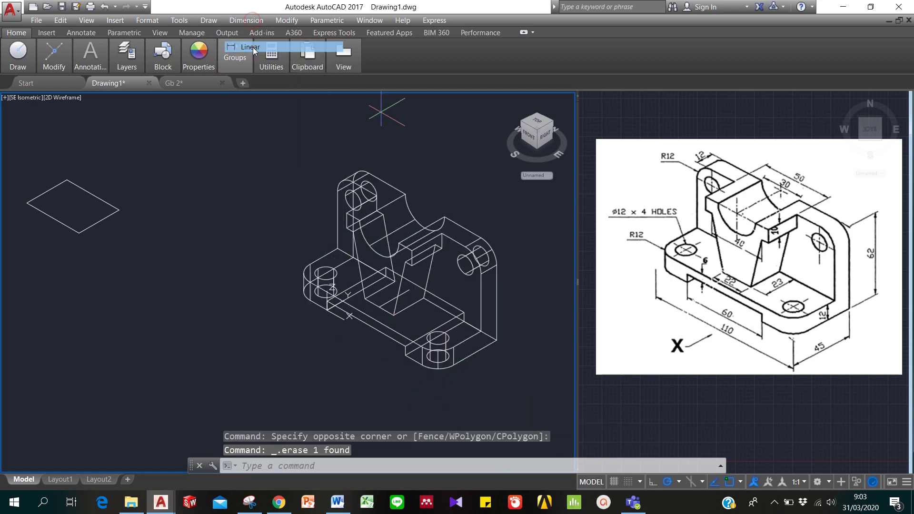
pyautogui.click(325, 313)
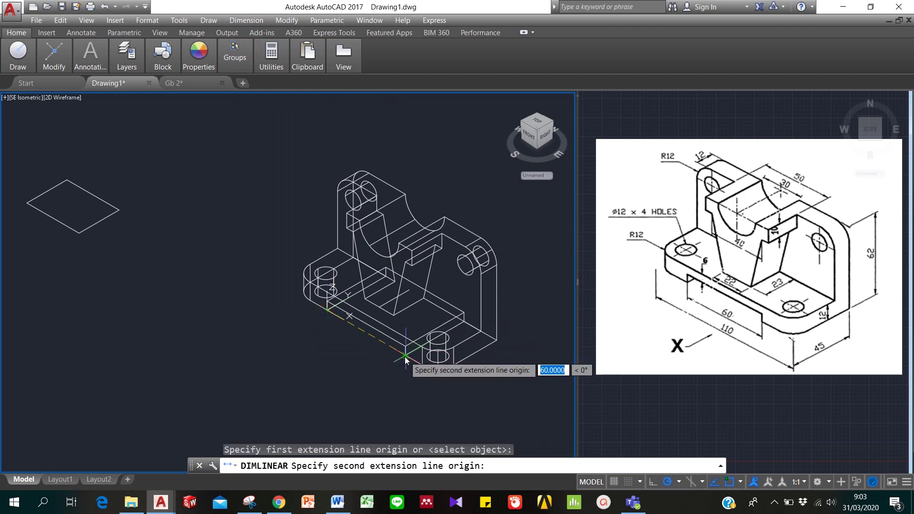
pyautogui.click(405, 357)
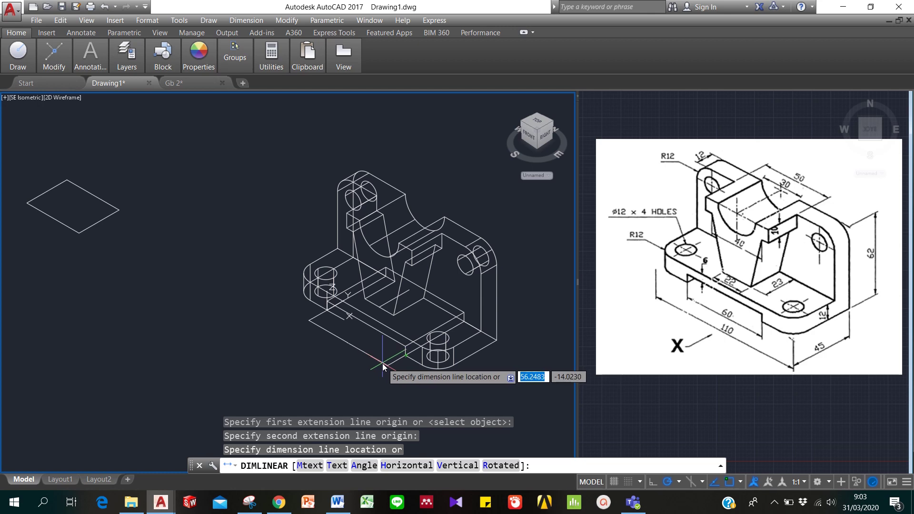
pyautogui.click(381, 364)
pyautogui.press('Escape')
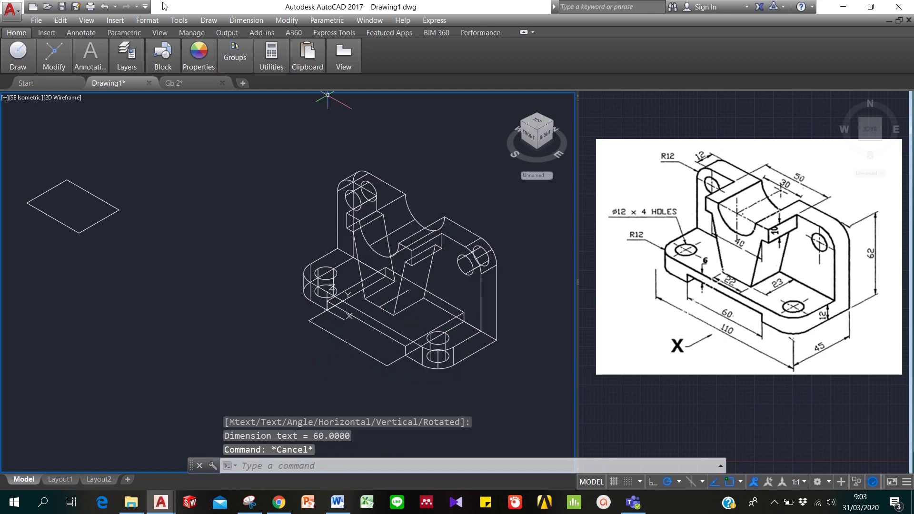
# - Modify the Standard dimension style to use an overall scale of 20
pyautogui.click(246, 20)
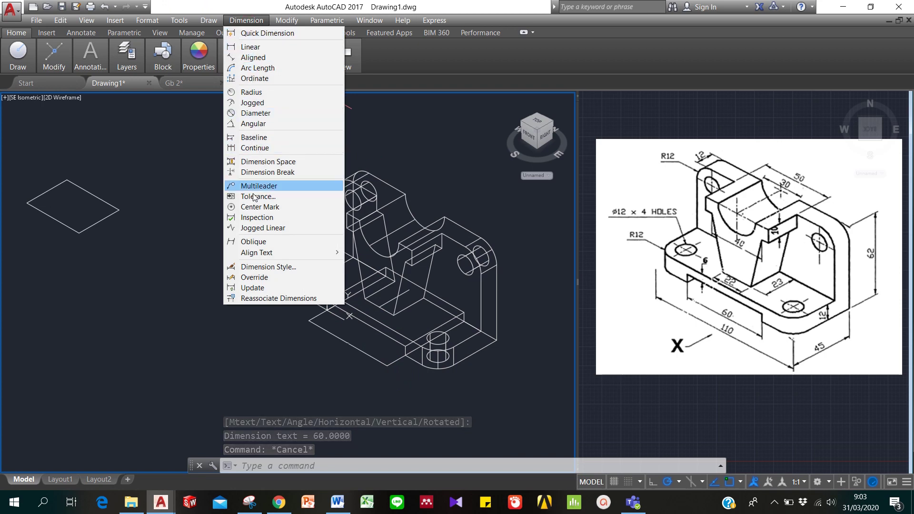
pyautogui.click(276, 267)
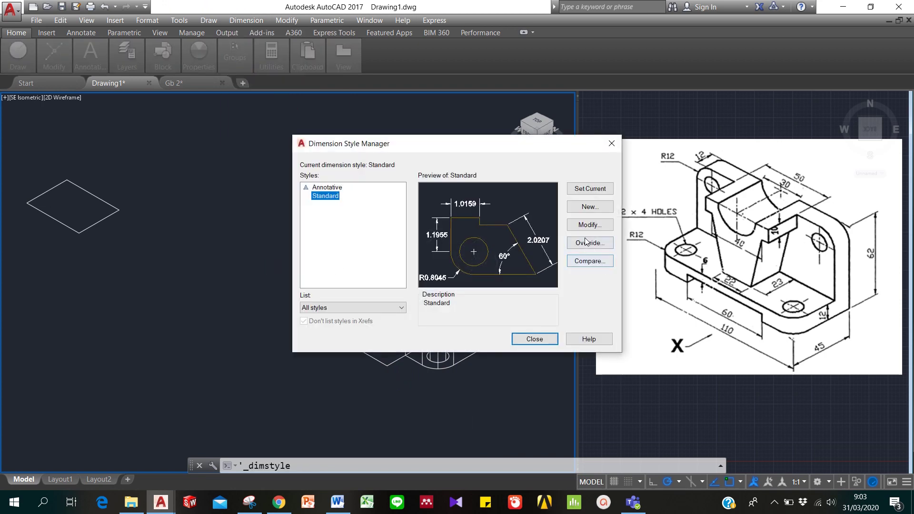
pyautogui.click(595, 225)
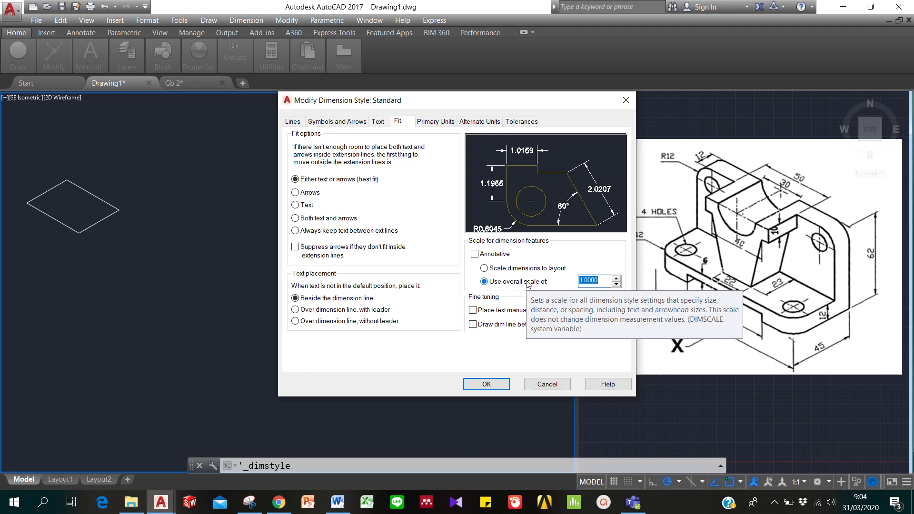
pyautogui.write('20')
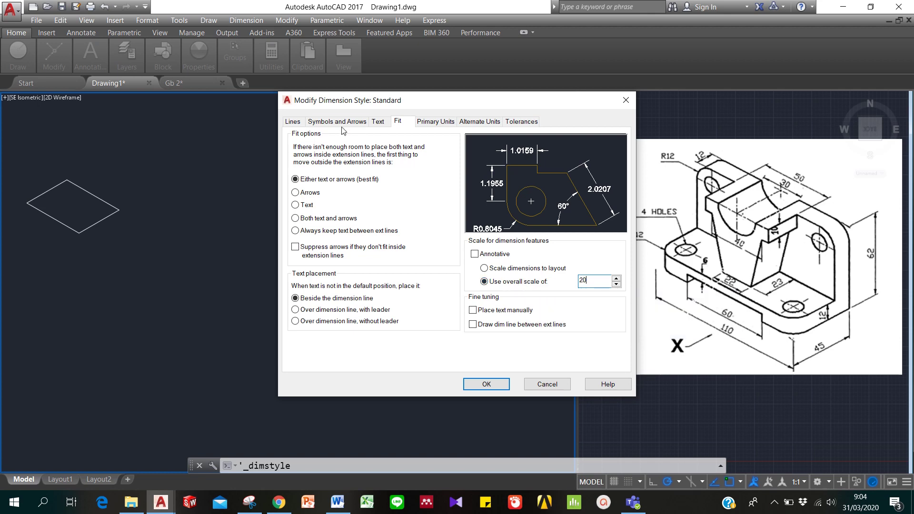
# - Set the Standard text style to the simplex.shx font with width factor 0.9 and oblique angle 10, and apply it
pyautogui.click(378, 122)
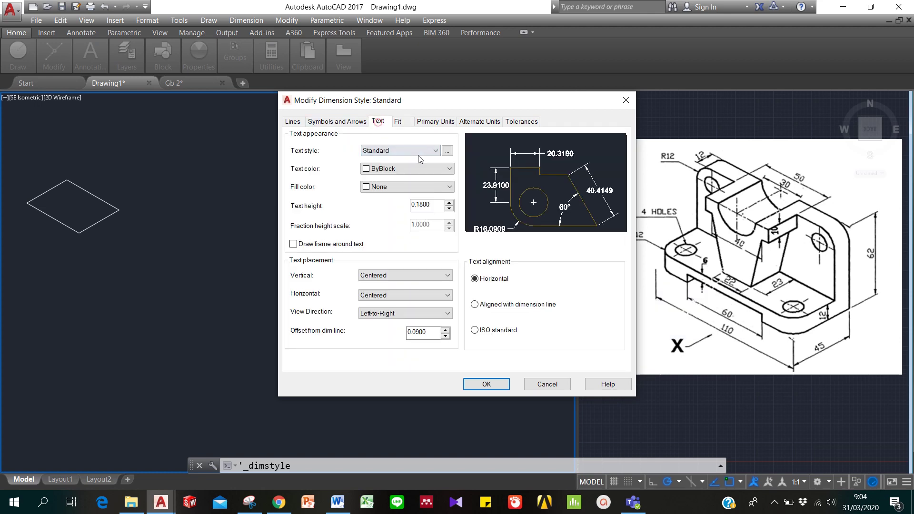
pyautogui.click(444, 150)
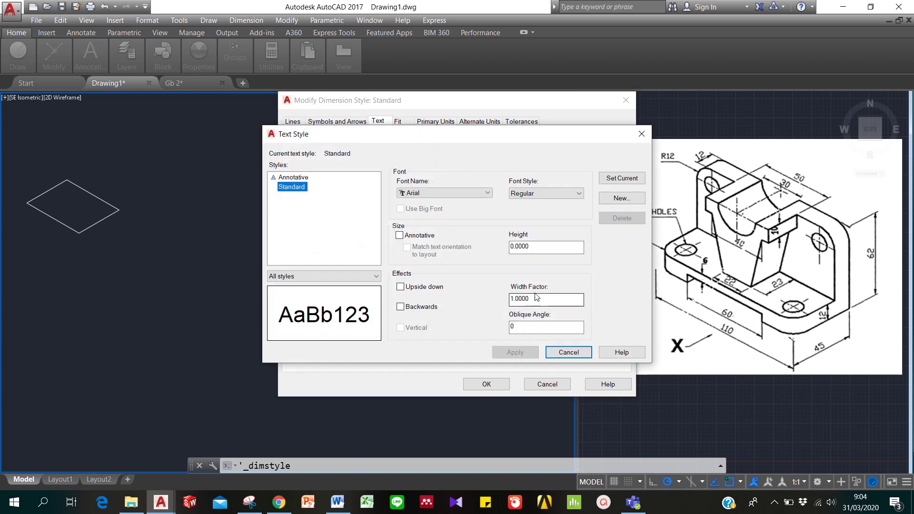
pyautogui.click(421, 193)
pyautogui.press('s')
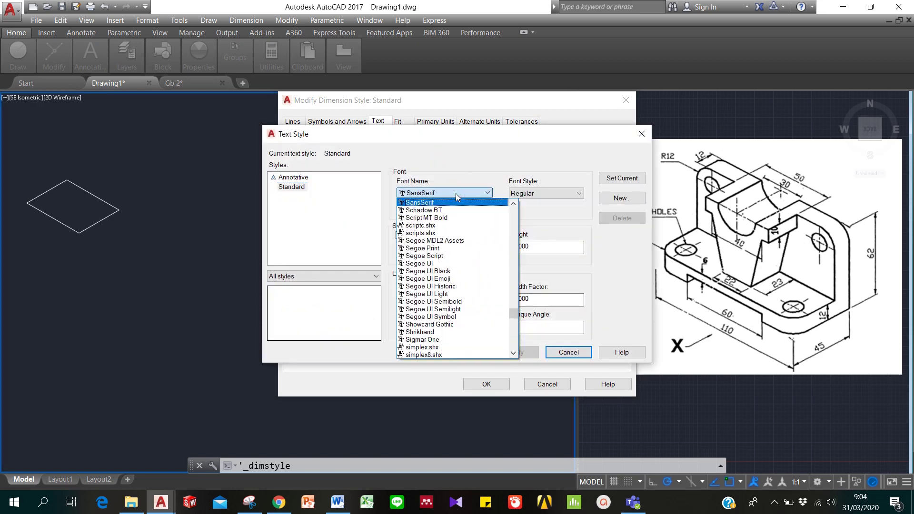
pyautogui.click(455, 347)
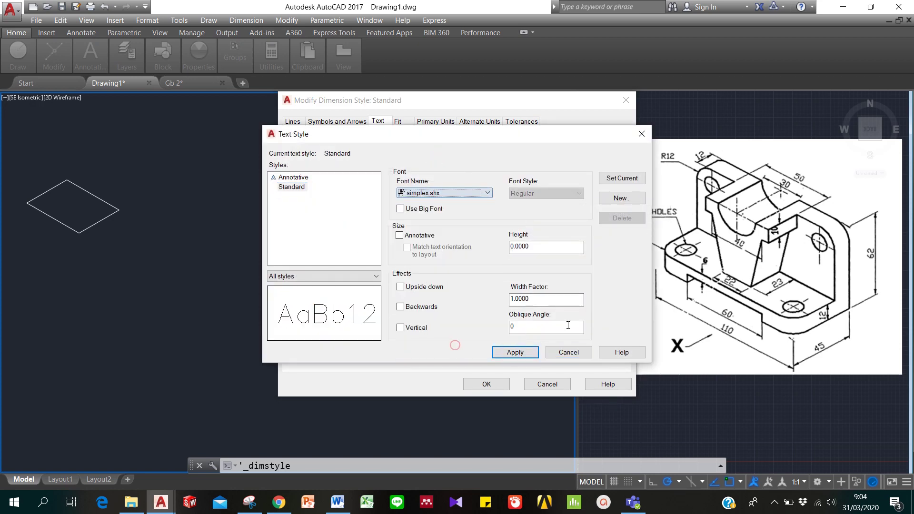
pyautogui.click(565, 300)
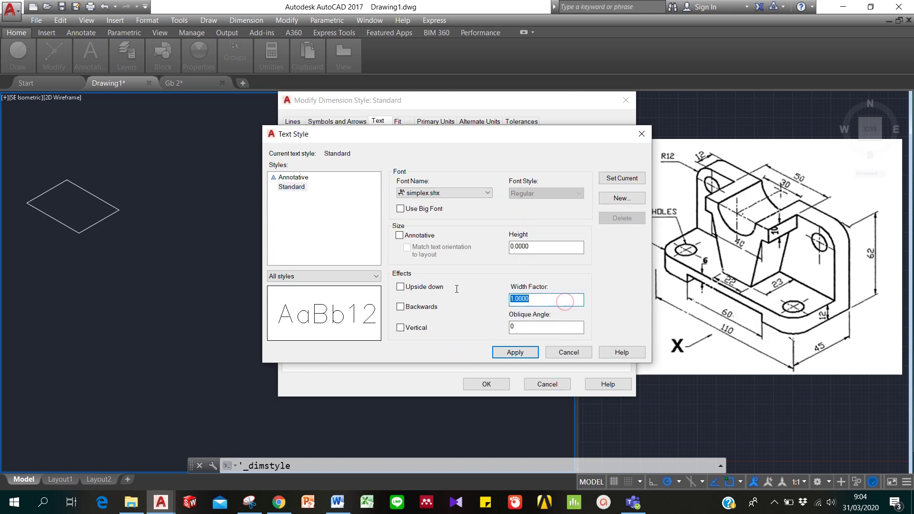
pyautogui.write('0.9')
pyautogui.press('Tab')
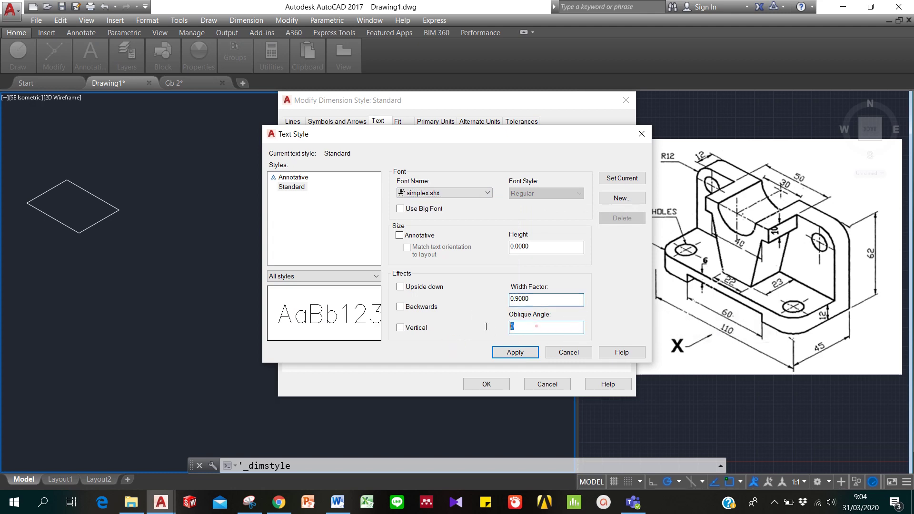
pyautogui.write('10')
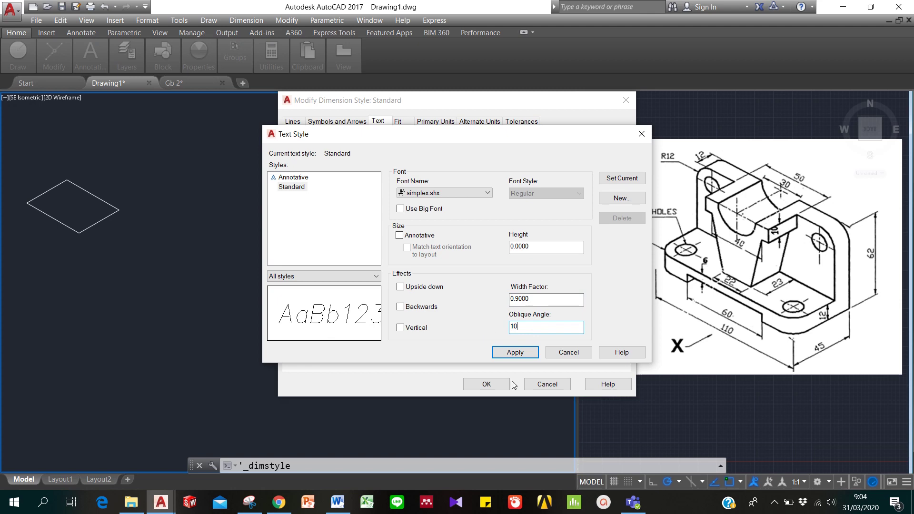
pyautogui.click(519, 352)
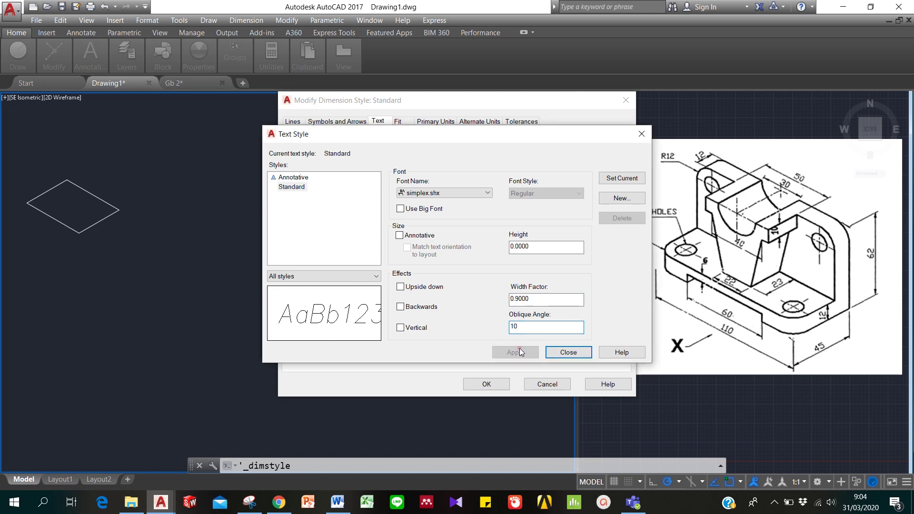
pyautogui.click(580, 353)
# - Align the Standard dimension style's text with the dimension line and set its linear precision to 0
pyautogui.click(475, 307)
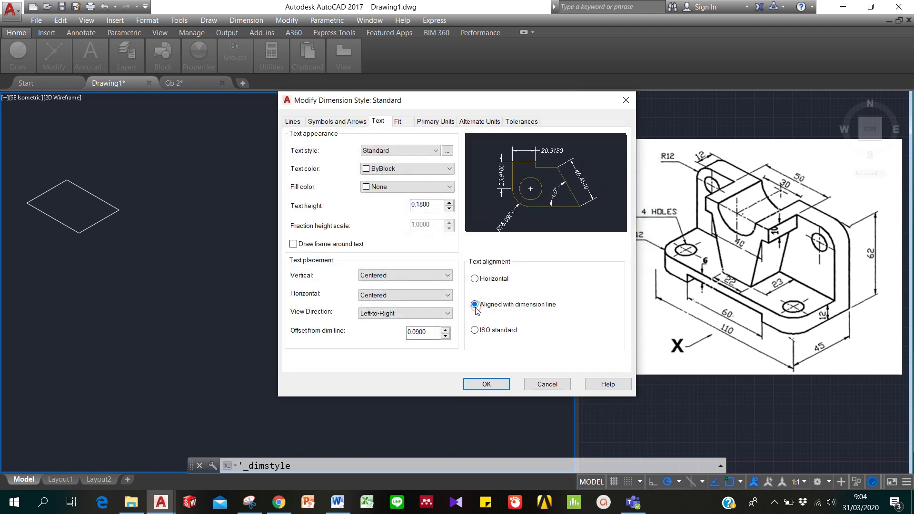
pyautogui.click(434, 122)
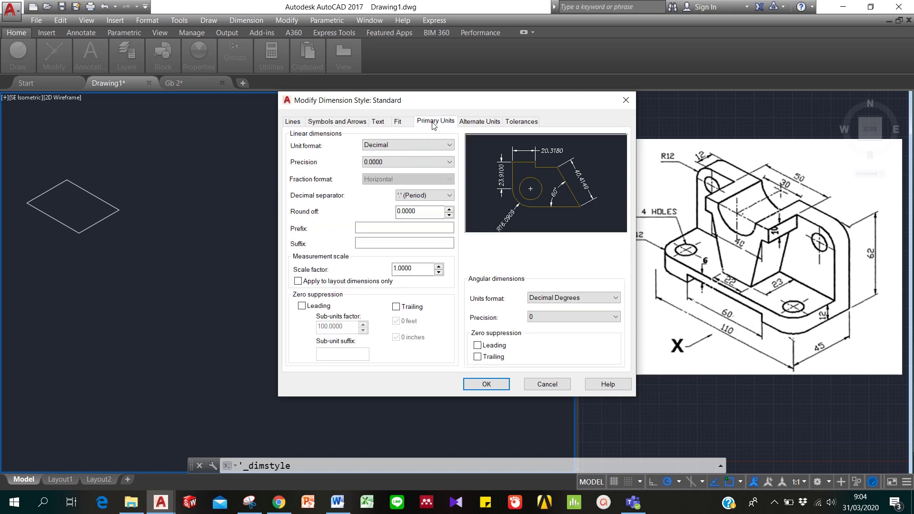
pyautogui.click(415, 162)
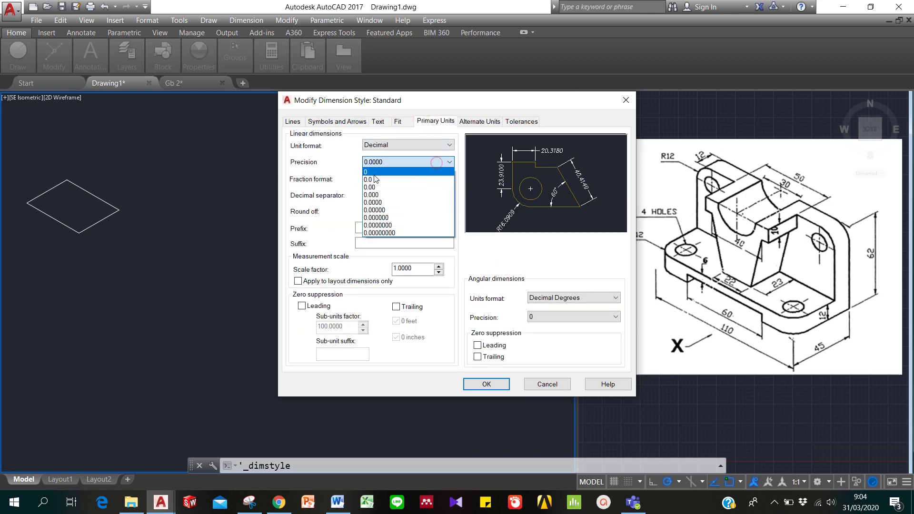
pyautogui.click(373, 171)
pyautogui.click(485, 383)
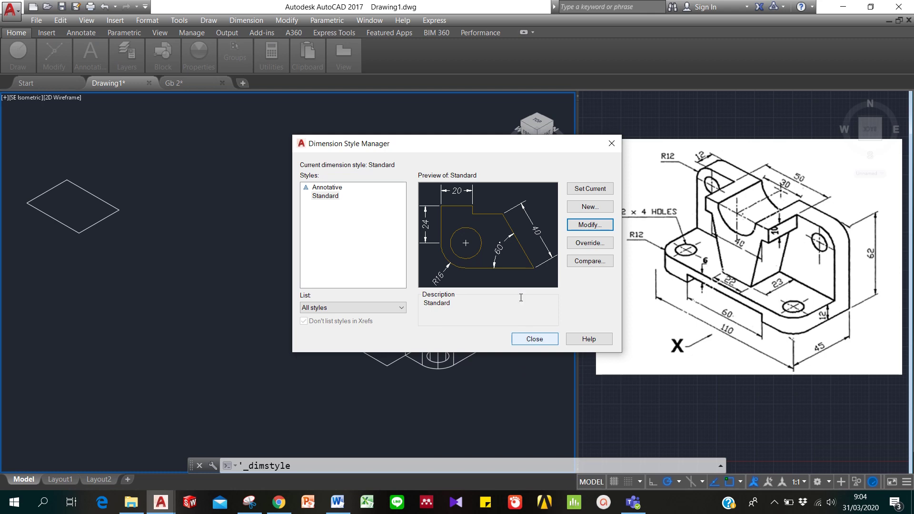
# - Set the Standard dimension style's vertical text placement to Above and finish editing the dimension styles
pyautogui.click(590, 224)
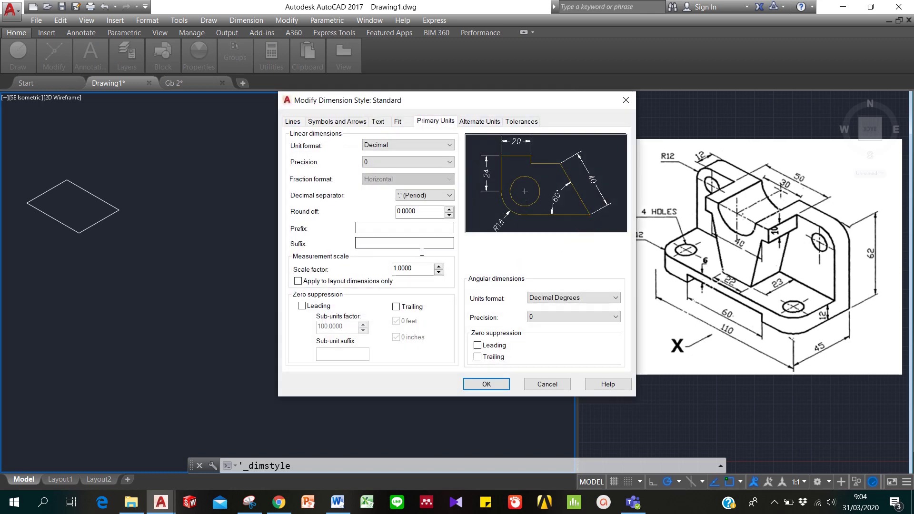
pyautogui.click(378, 121)
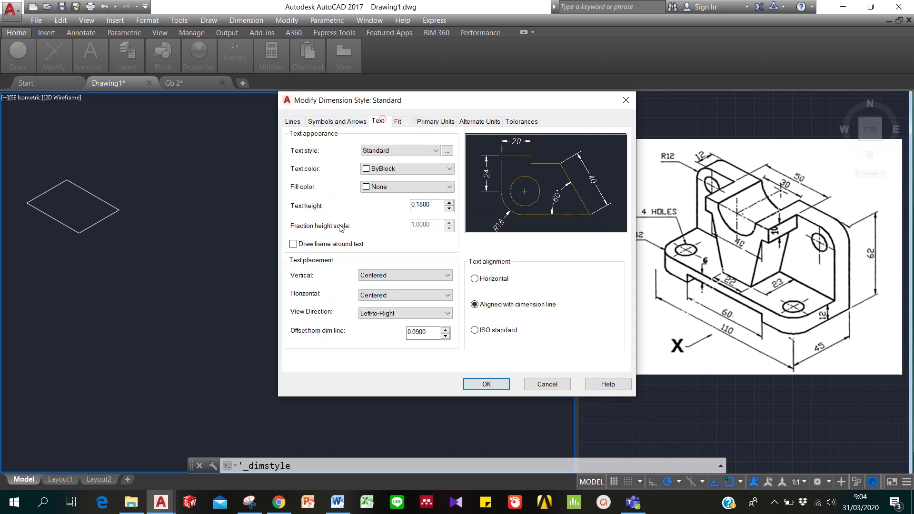
pyautogui.click(409, 280)
pyautogui.click(378, 287)
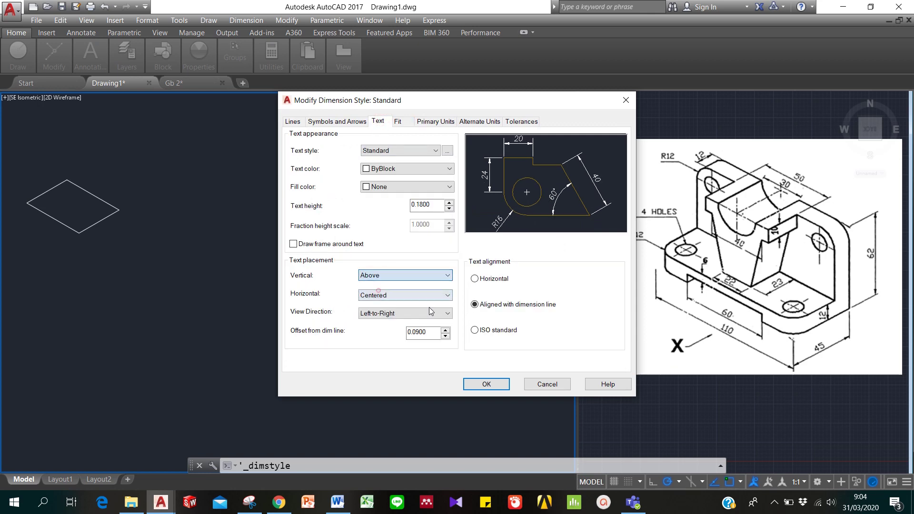
pyautogui.click(496, 385)
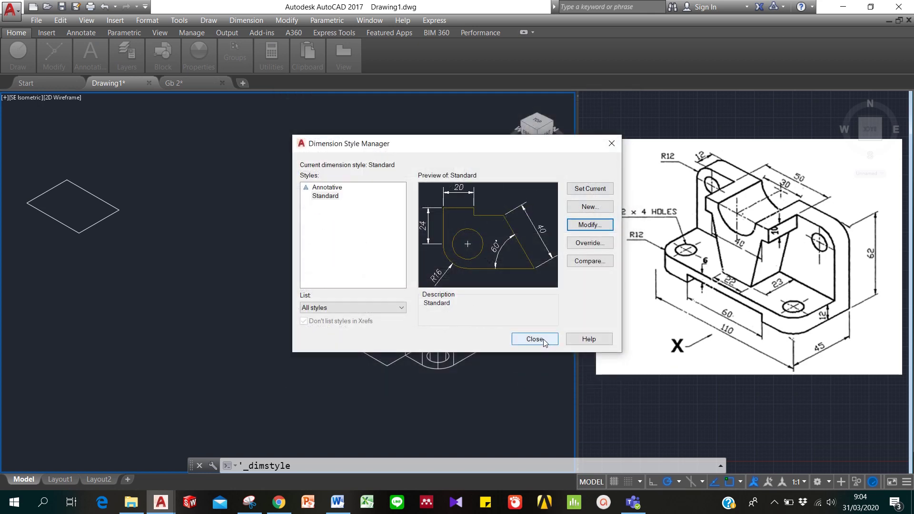
pyautogui.click(542, 339)
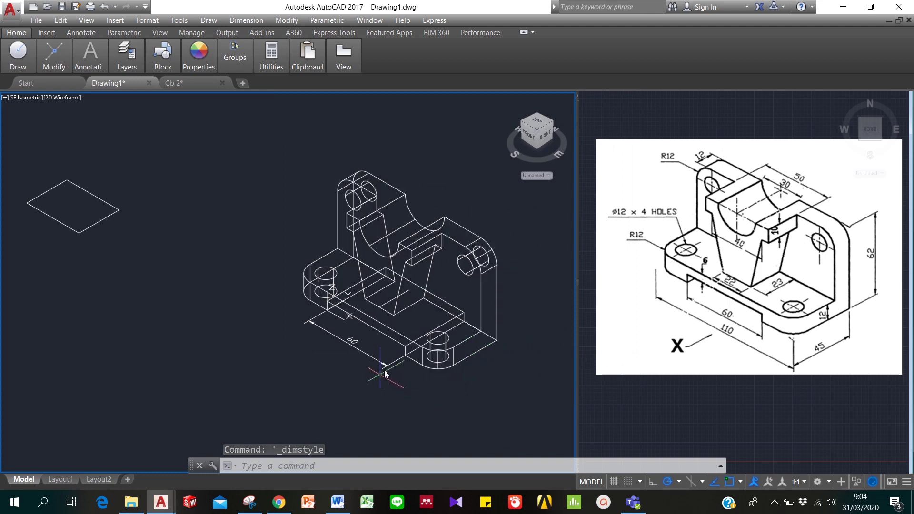
# - Display the bracket with hidden lines removed using HIDE, and delete the linear dimension of the underside slot
pyautogui.write('hide')
pyautogui.press('Return')
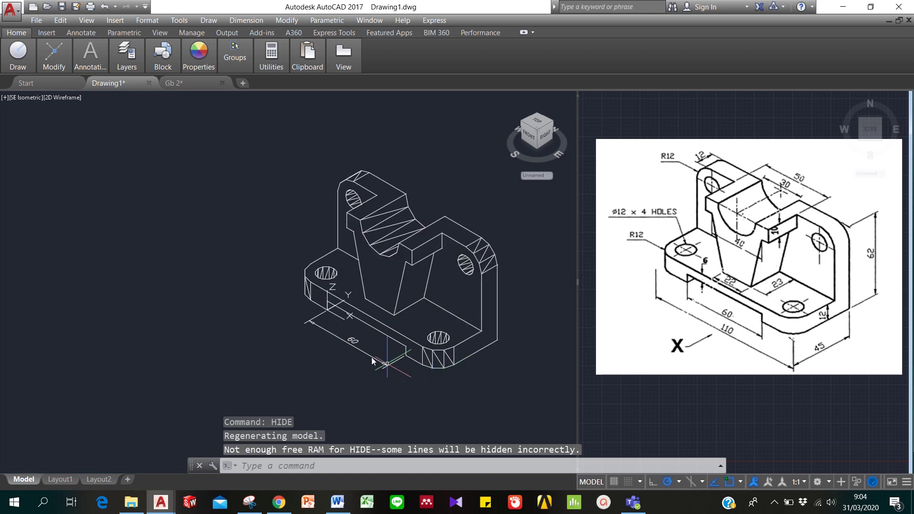
pyautogui.click(345, 339)
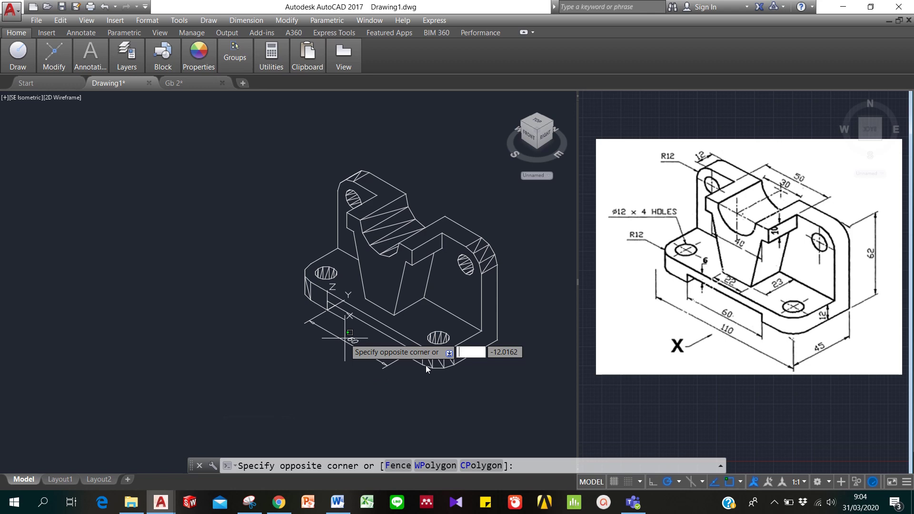
pyautogui.press('Escape')
pyautogui.press('Escape')
pyautogui.press('Escape')
pyautogui.click(376, 358)
pyautogui.click(377, 361)
pyautogui.press('Delete')
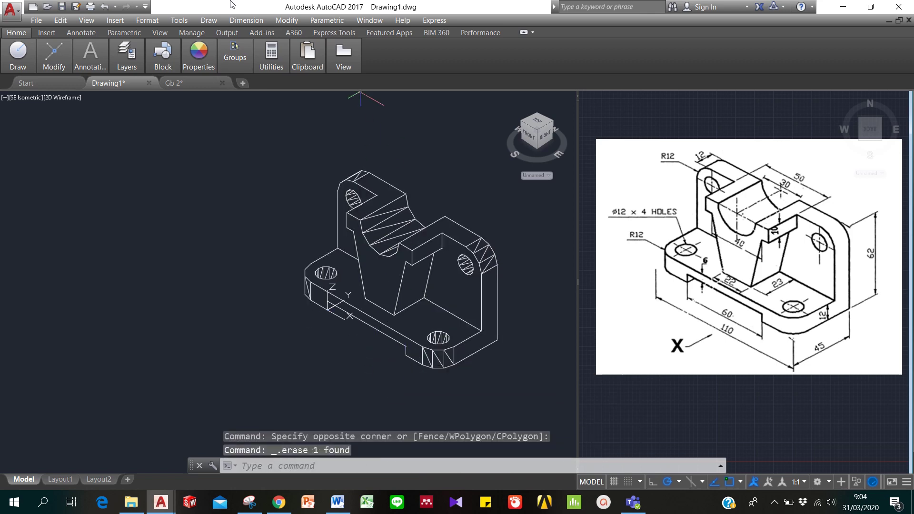
# - Review the arrowhead and symbol settings of the Standard dimension style
pyautogui.click(246, 20)
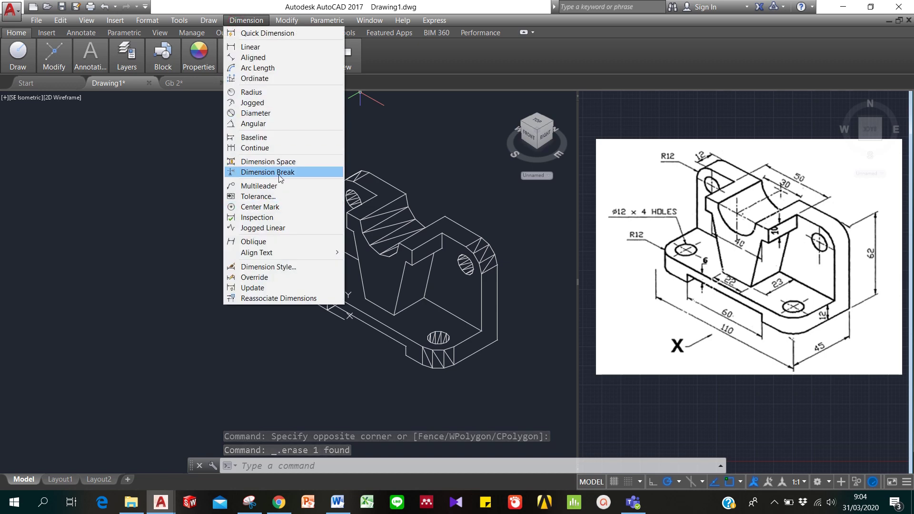
pyautogui.click(273, 268)
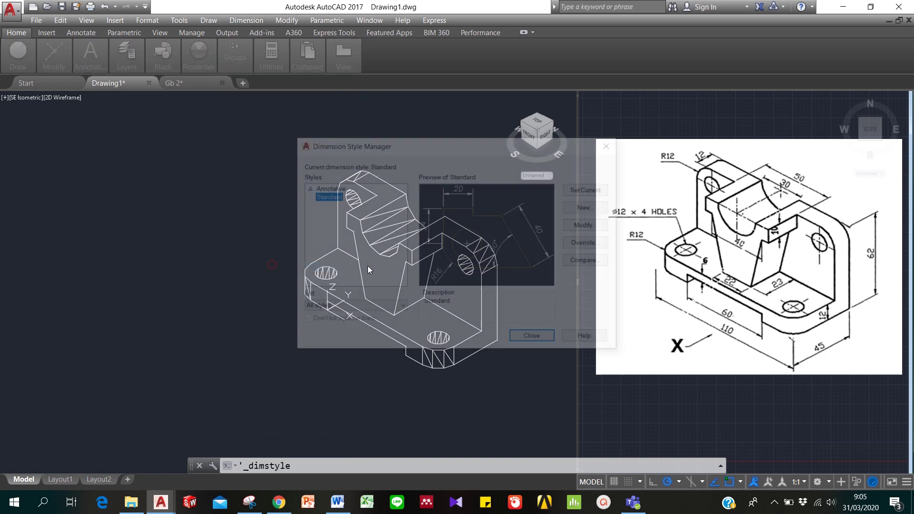
pyautogui.click(592, 225)
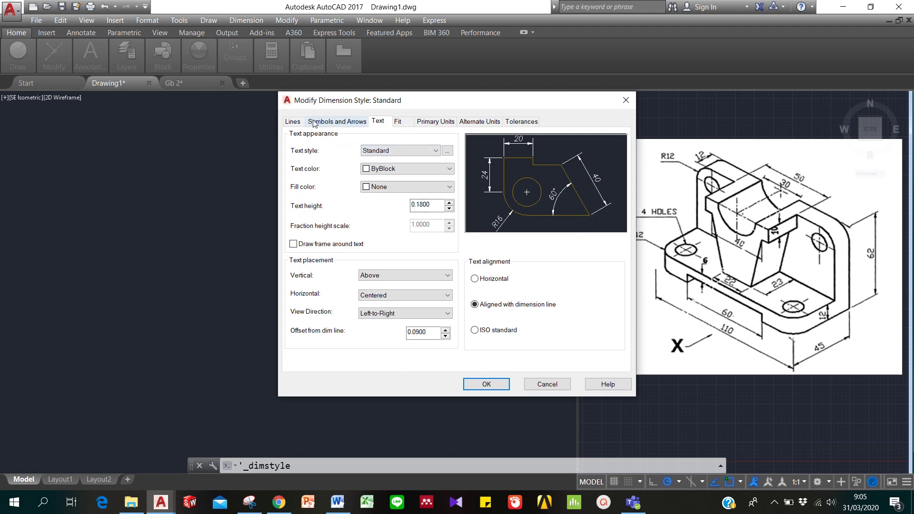
pyautogui.click(333, 123)
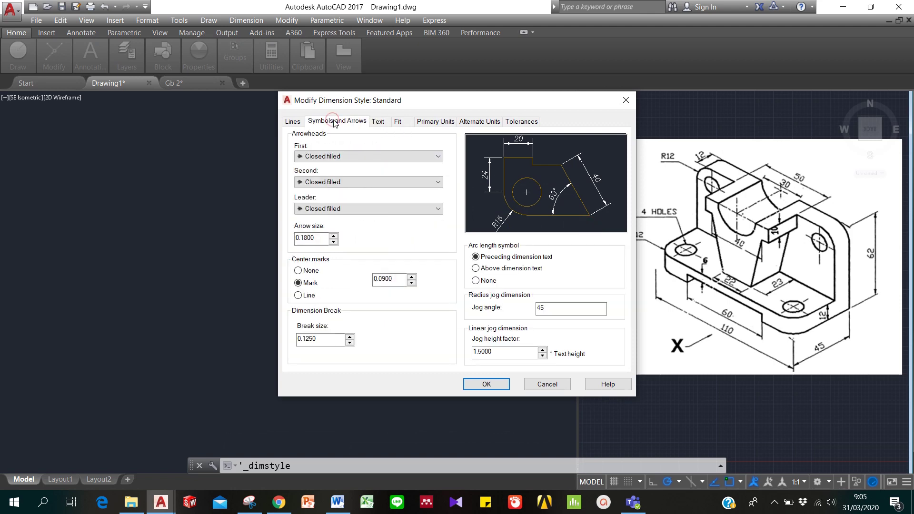
pyautogui.click(486, 384)
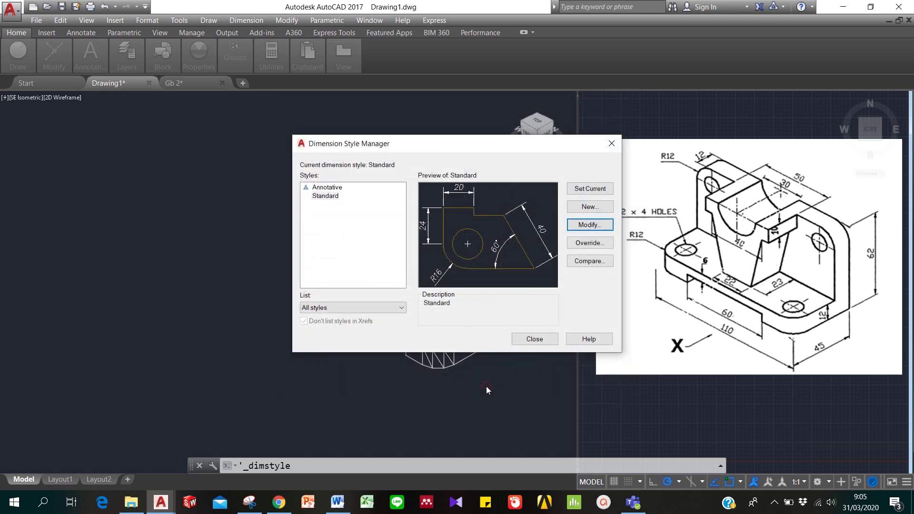
pyautogui.click(542, 340)
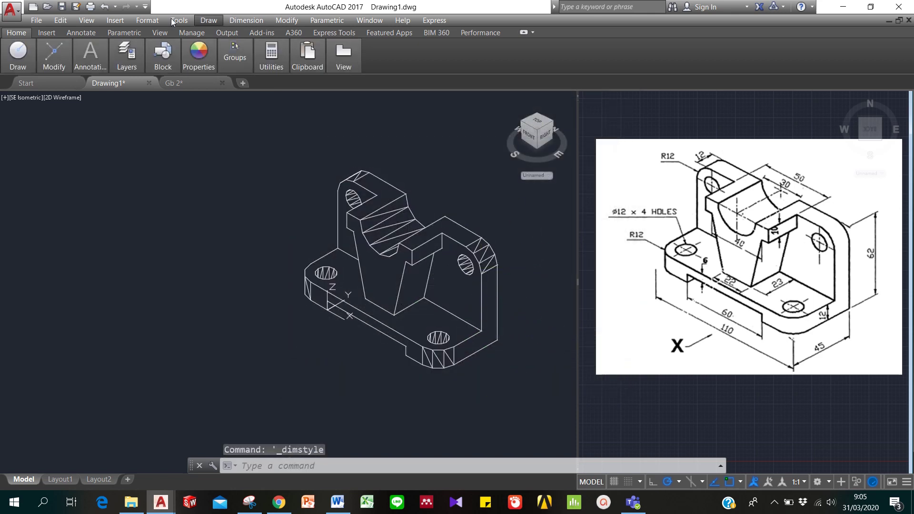
pyautogui.click(246, 20)
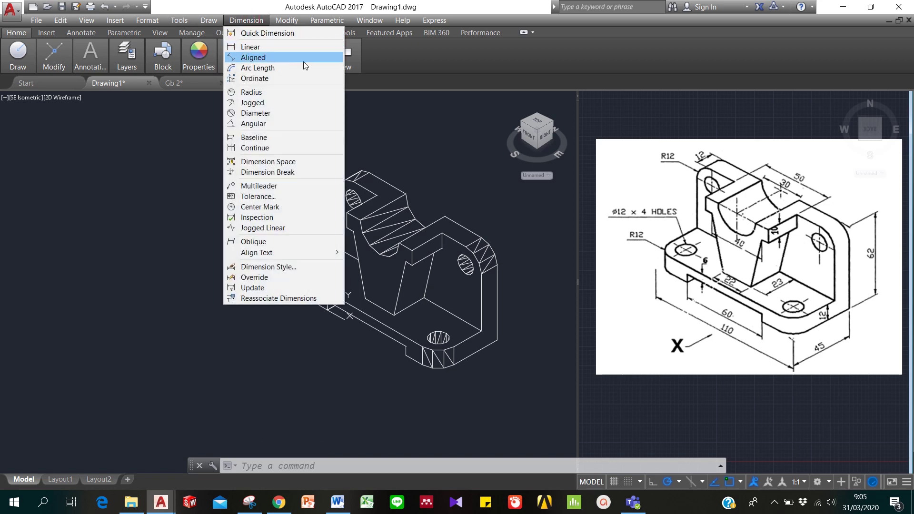
pyautogui.click(389, 138)
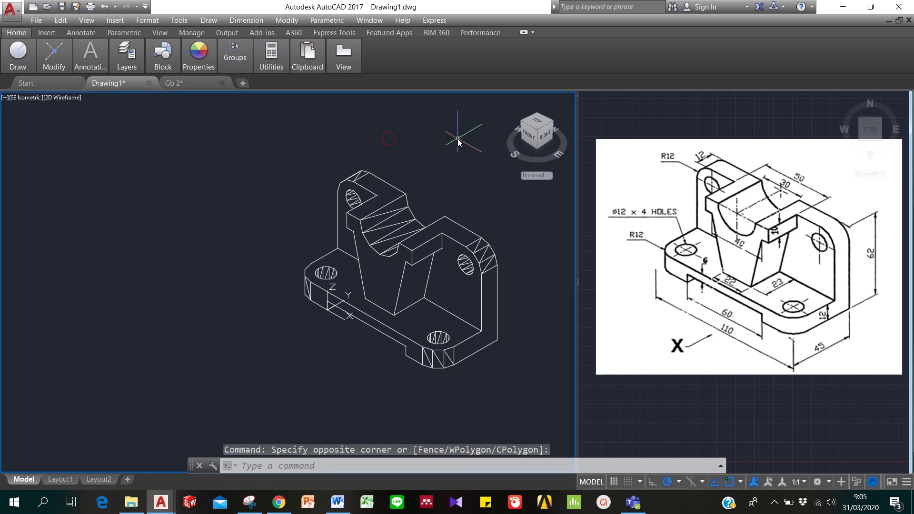
pyautogui.press('Escape')
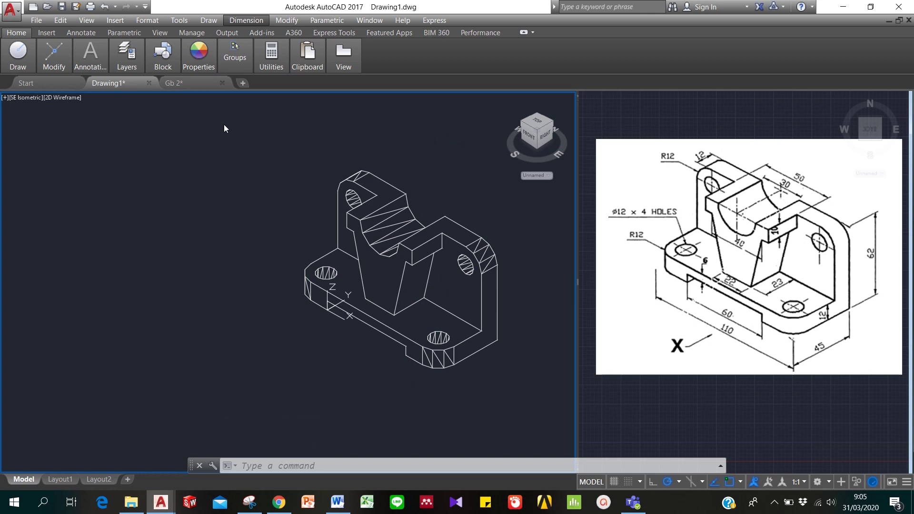
pyautogui.click(211, 217)
pyautogui.press('Escape')
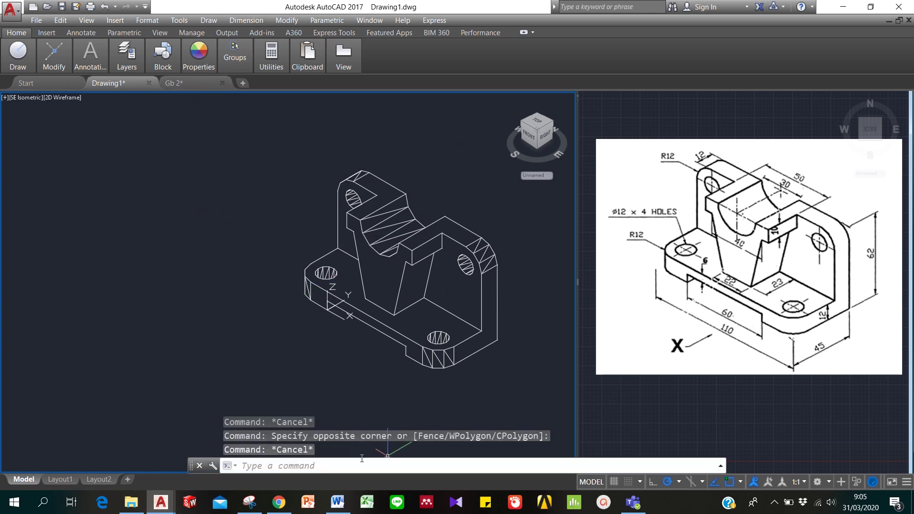
pyautogui.write('ucs')
pyautogui.press('Return')
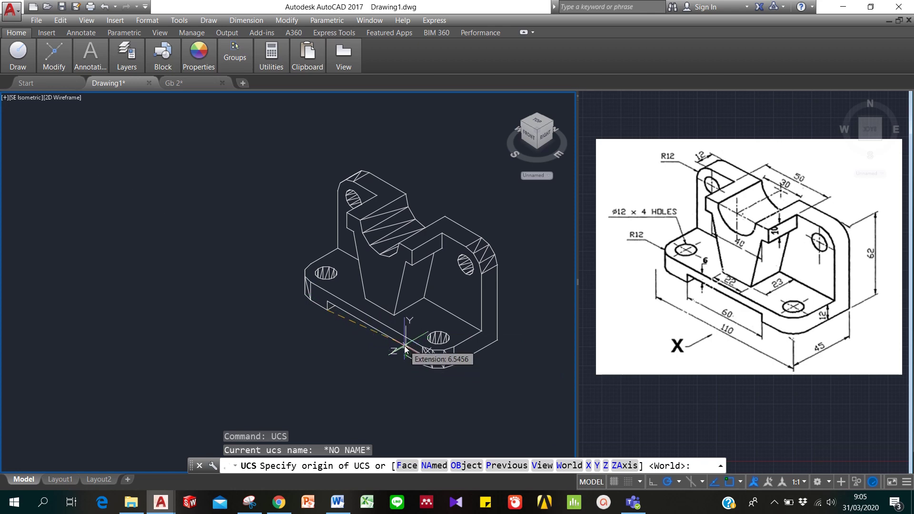
pyautogui.click(405, 349)
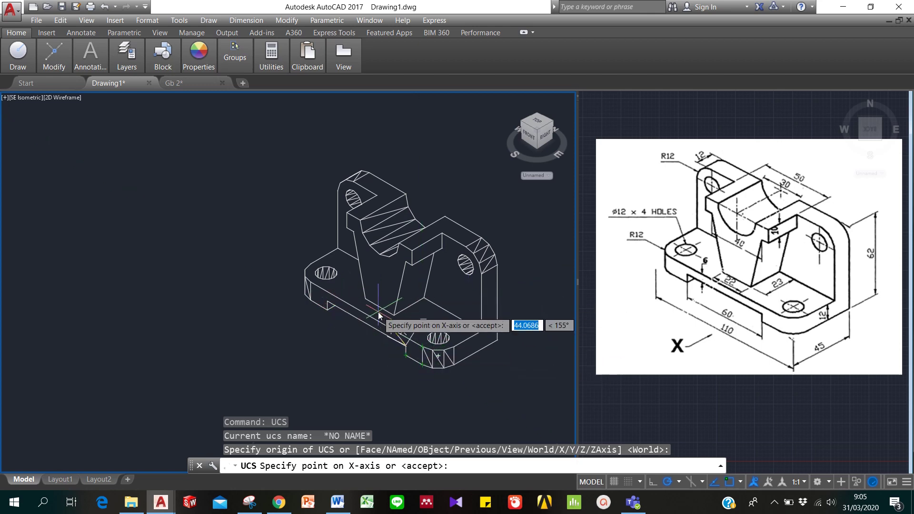
pyautogui.click(428, 359)
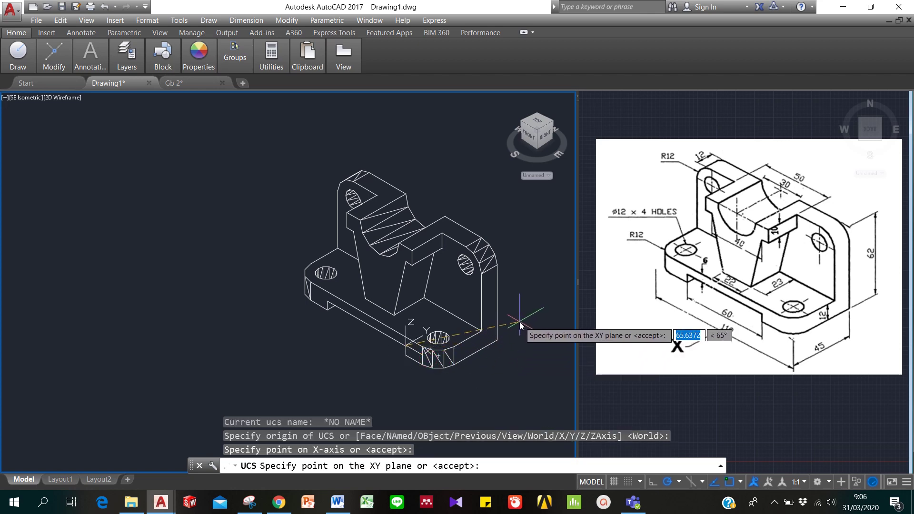
pyautogui.press('Escape')
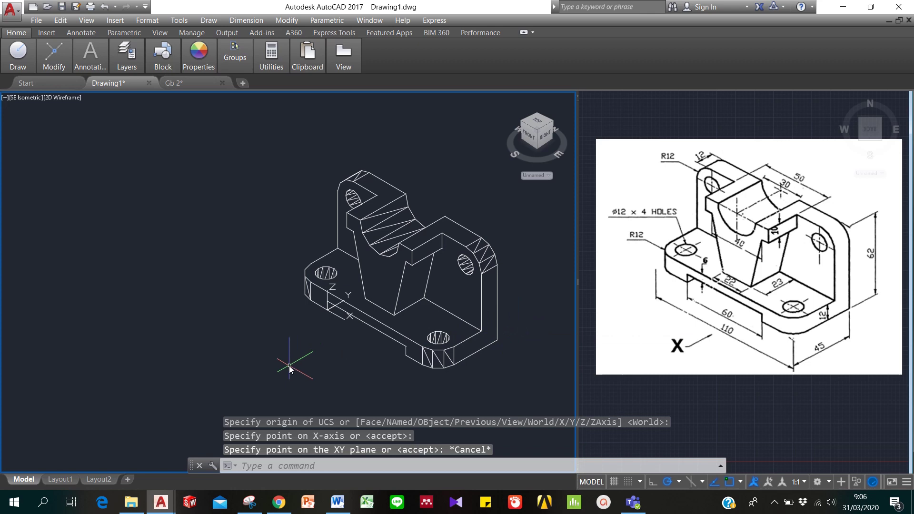
# - Rotate the UCS 90 degrees about its X axis so the XY plane aligns with the bracket's front face
pyautogui.write('ucs')
pyautogui.press('Return')
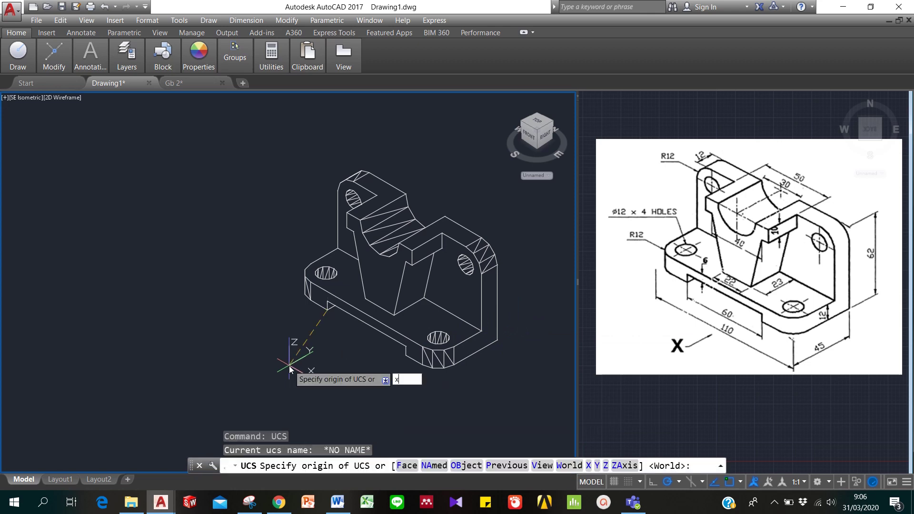
pyautogui.write('x')
pyautogui.press('Return')
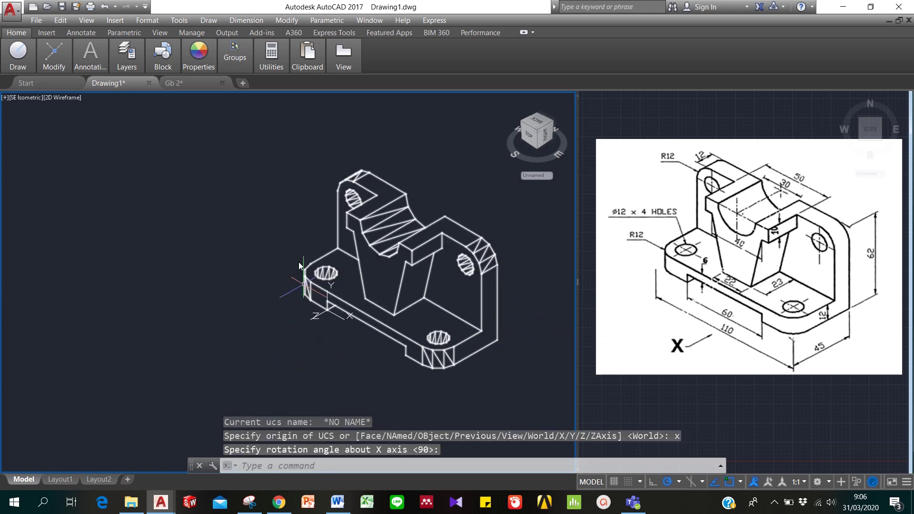
pyautogui.press('Escape')
# - Add a linear dimension for the length of the underside slot, placing it just below the base's front edge
pyautogui.click(257, 21)
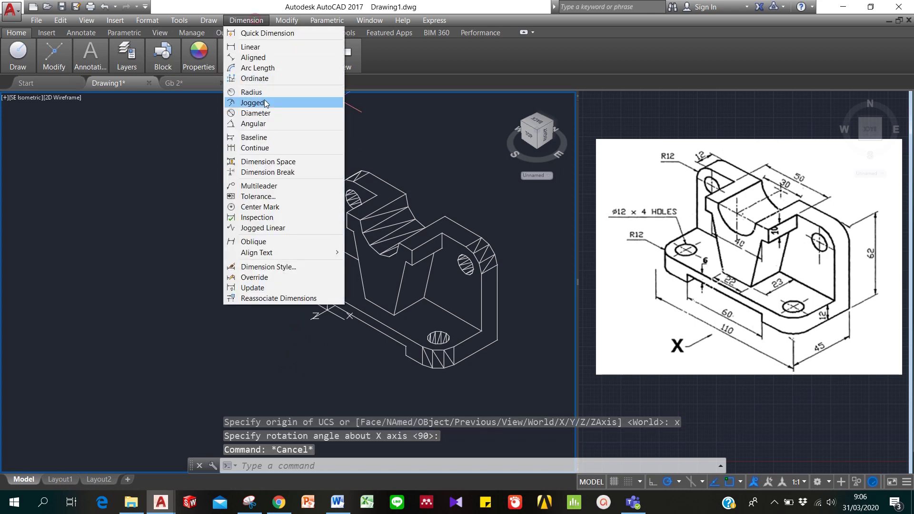
pyautogui.click(276, 46)
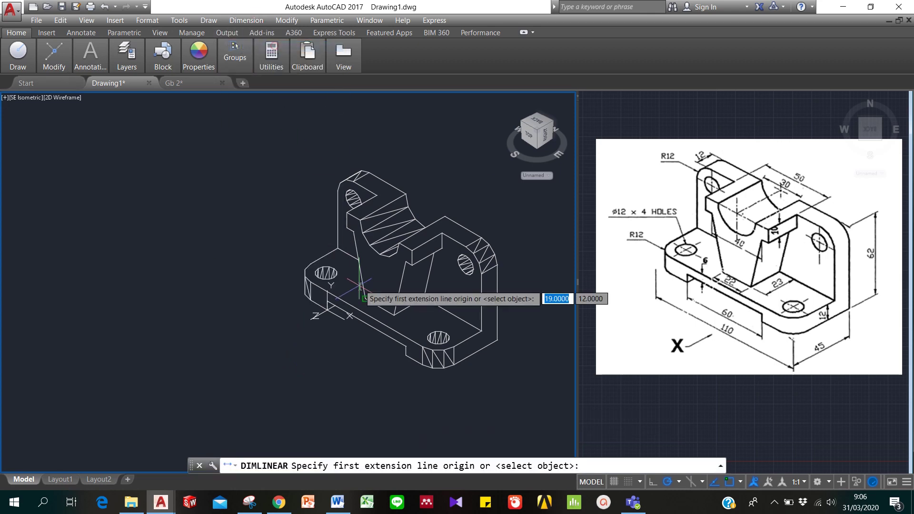
pyautogui.click(327, 310)
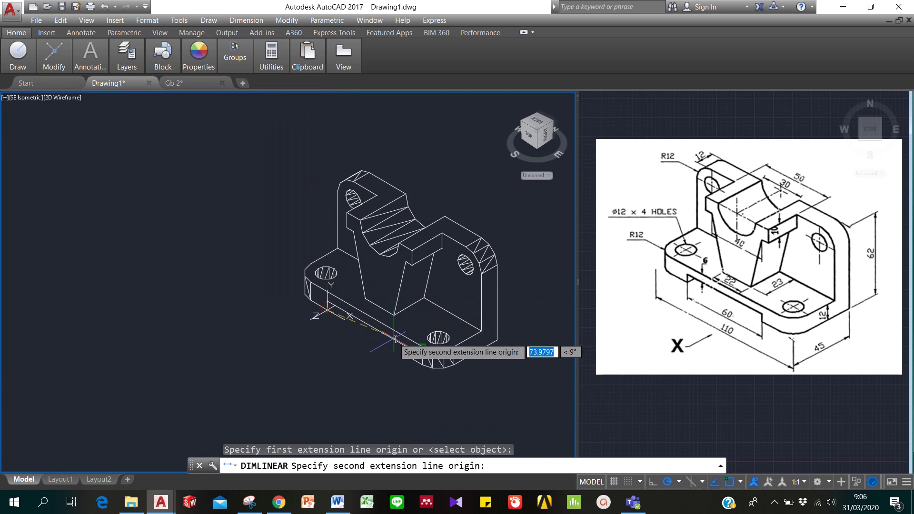
pyautogui.click(405, 355)
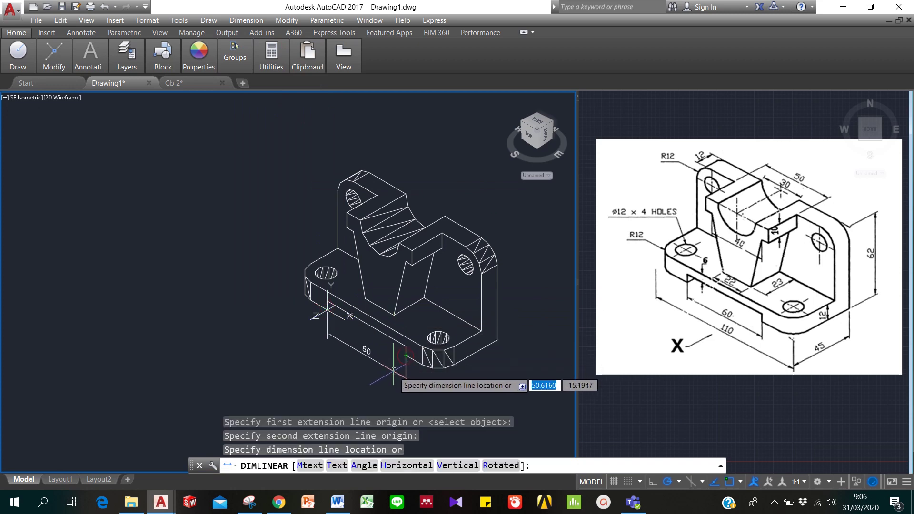
pyautogui.click(392, 363)
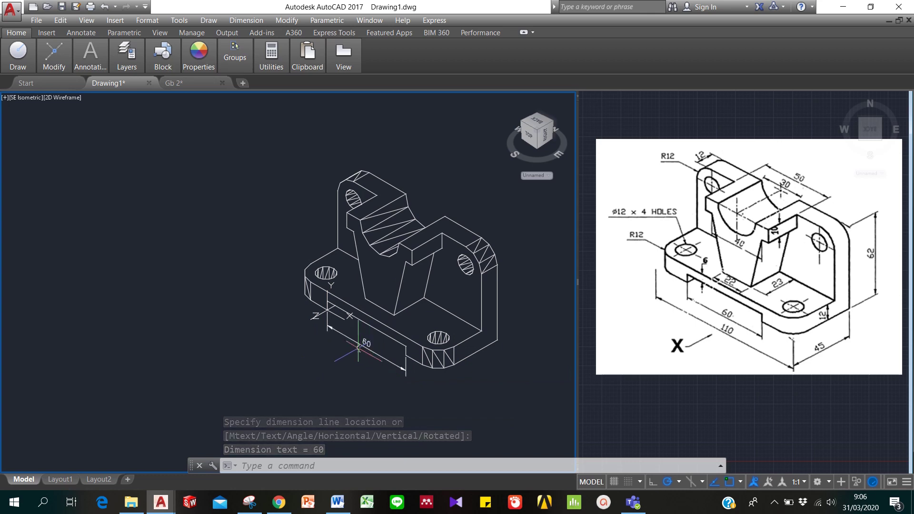
pyautogui.click(233, 19)
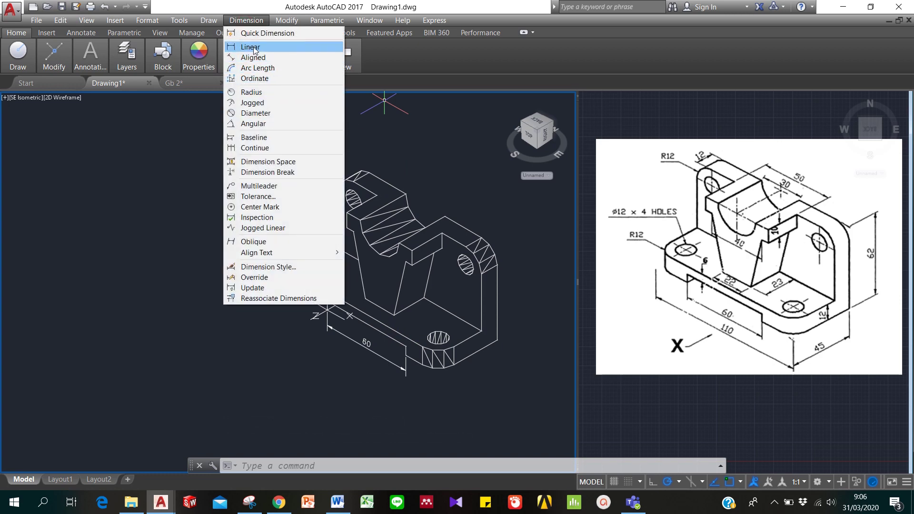
pyautogui.click(253, 46)
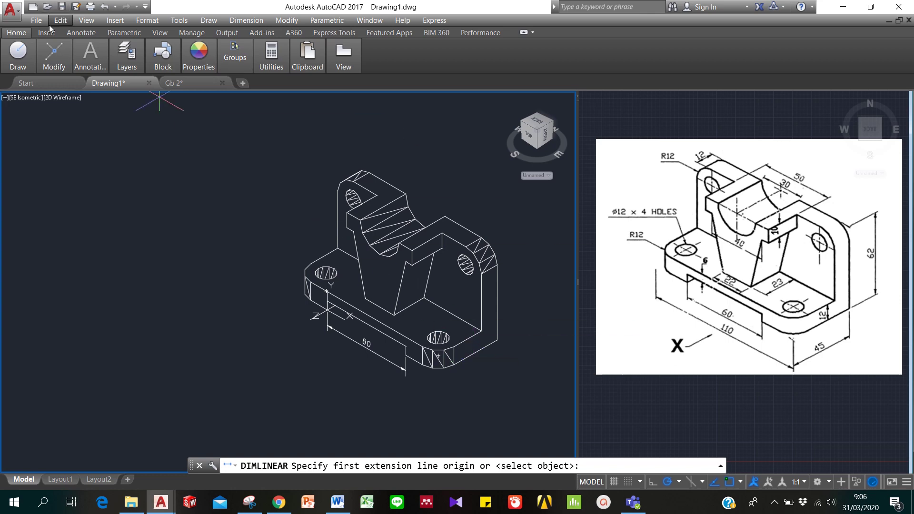
pyautogui.press('Escape')
pyautogui.write('ucs')
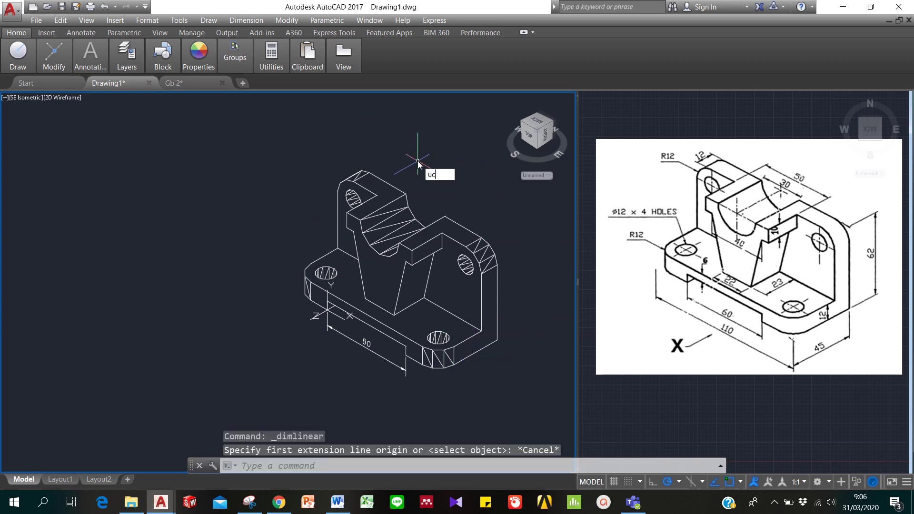
pyautogui.press('Return')
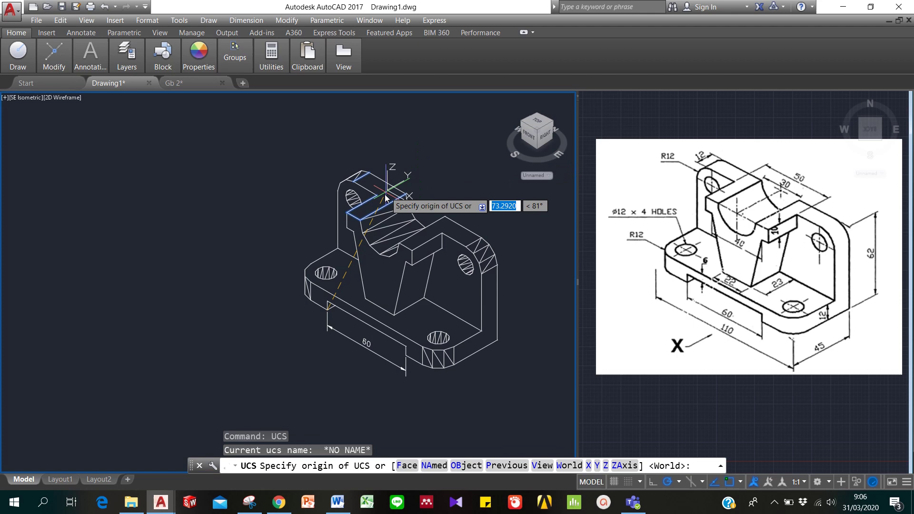
pyautogui.click(360, 219)
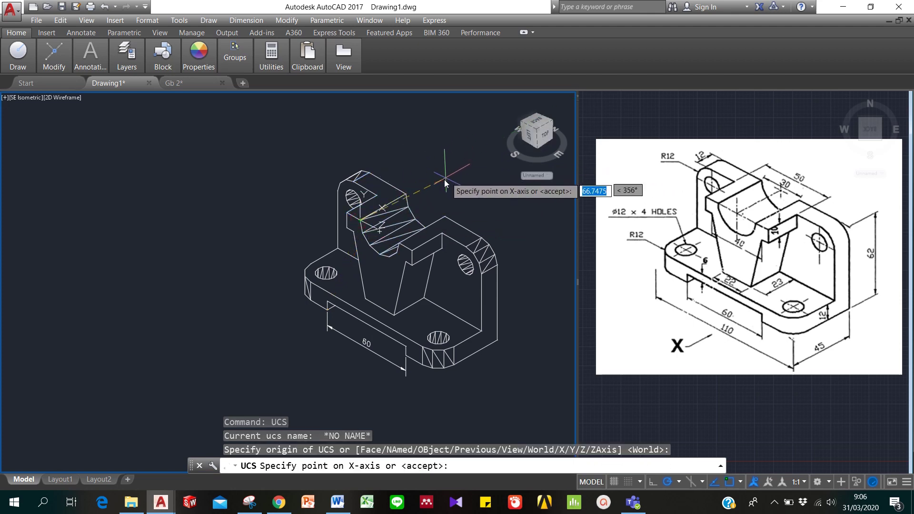
pyautogui.click(406, 195)
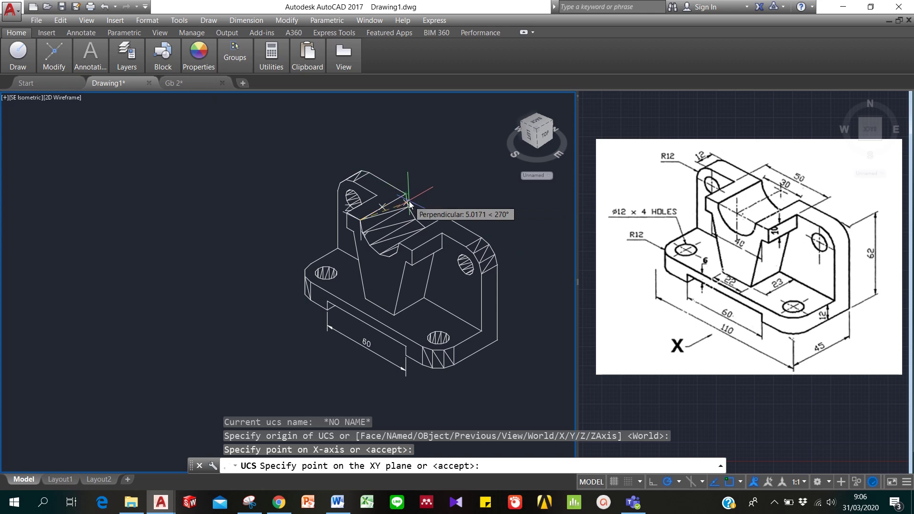
pyautogui.press('Escape')
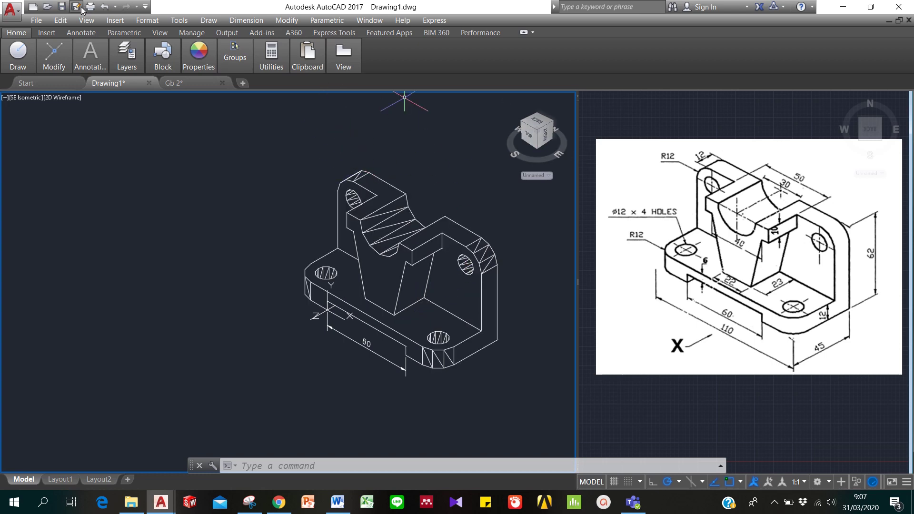
pyautogui.moveTo(309, 63)
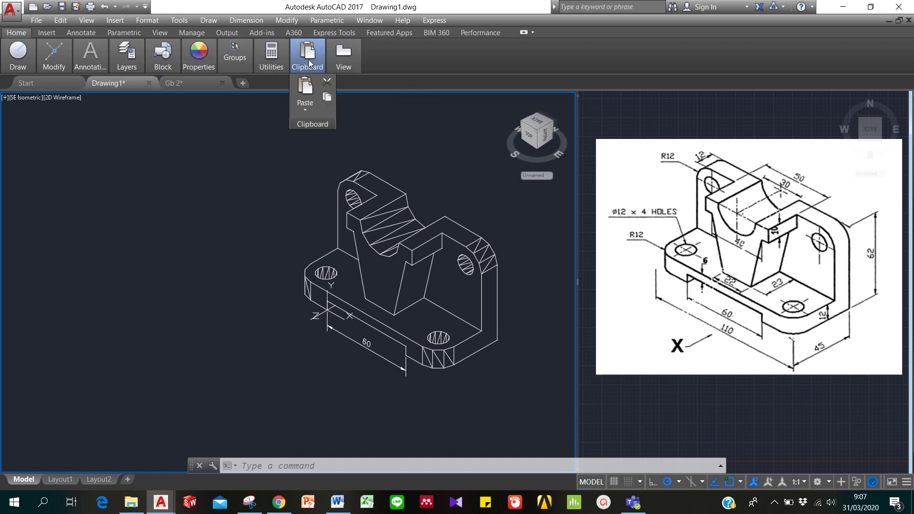